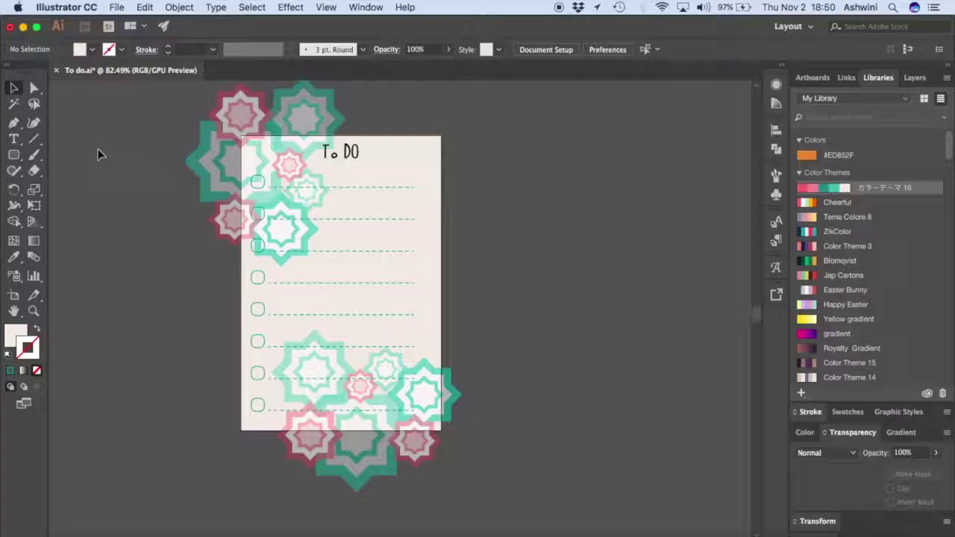
- Create a new 8 x 10 in custom document in CMYK Color and refer back to the To do.ai design
click(121, 9)
click(130, 23)
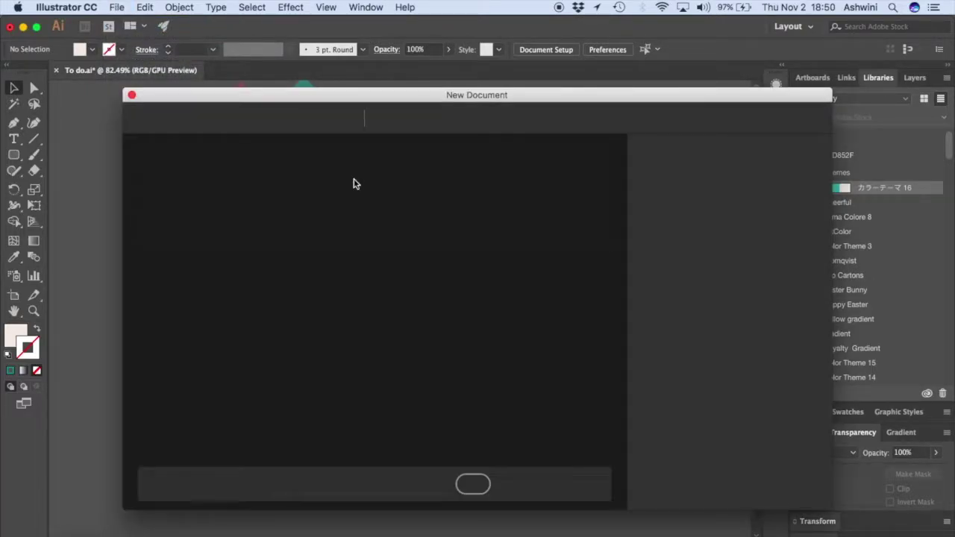
scroll(341, 345, down, 4)
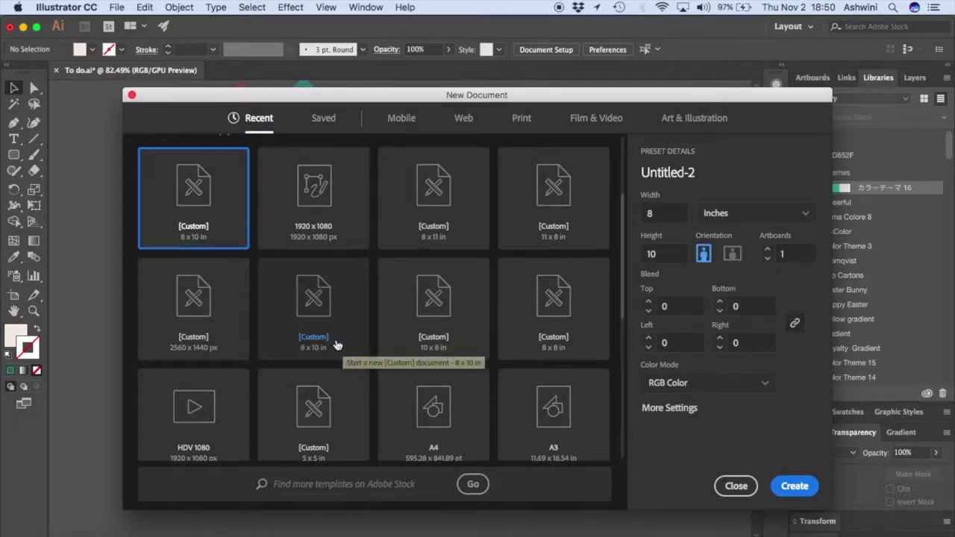
click(335, 345)
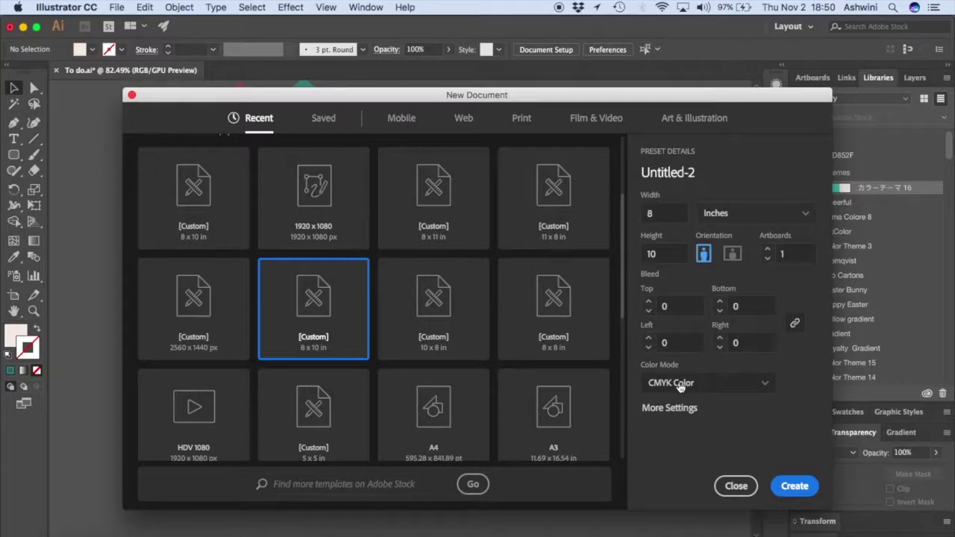
click(791, 486)
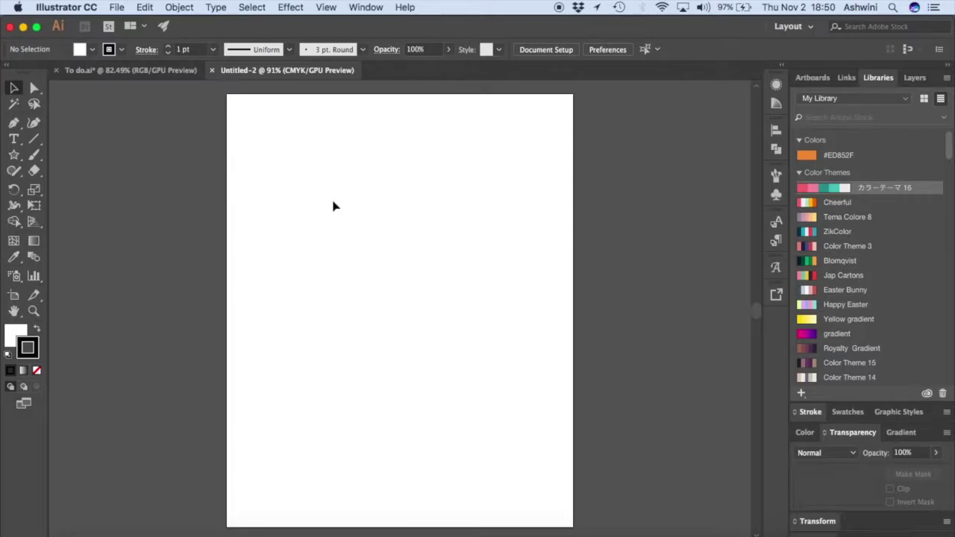
click(185, 70)
drag(298, 165, 300, 165)
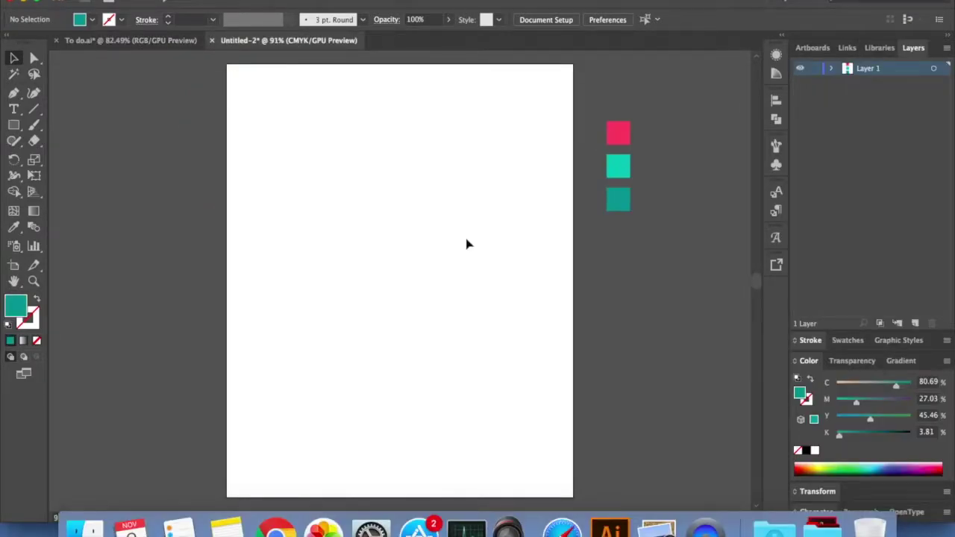
- Draw a teal eight-pointed star with shallow points, about 1.86 in wide, in the upper-left area of the artboard
click(15, 129)
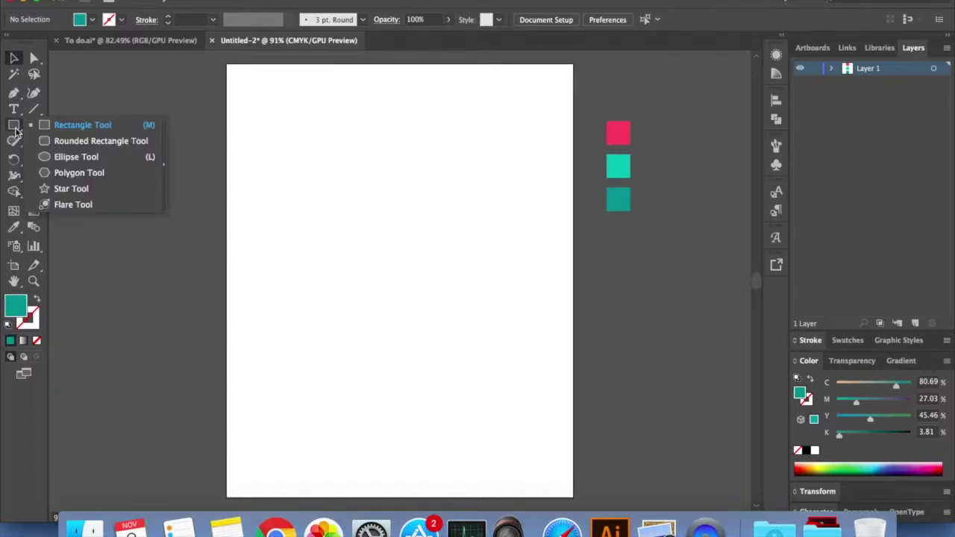
click(71, 189)
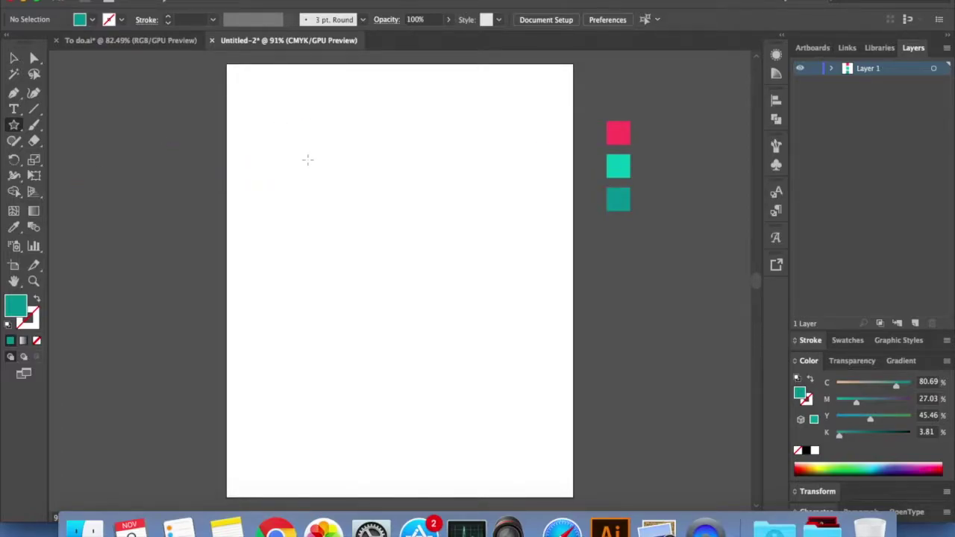
drag(307, 159, 336, 197)
key(Down)
key(Down)
key(Down)
key(Up)
key(Up)
key(Up)
key(Up)
key(Up)
key(Down)
key(Down)
key(Down)
key(Down)
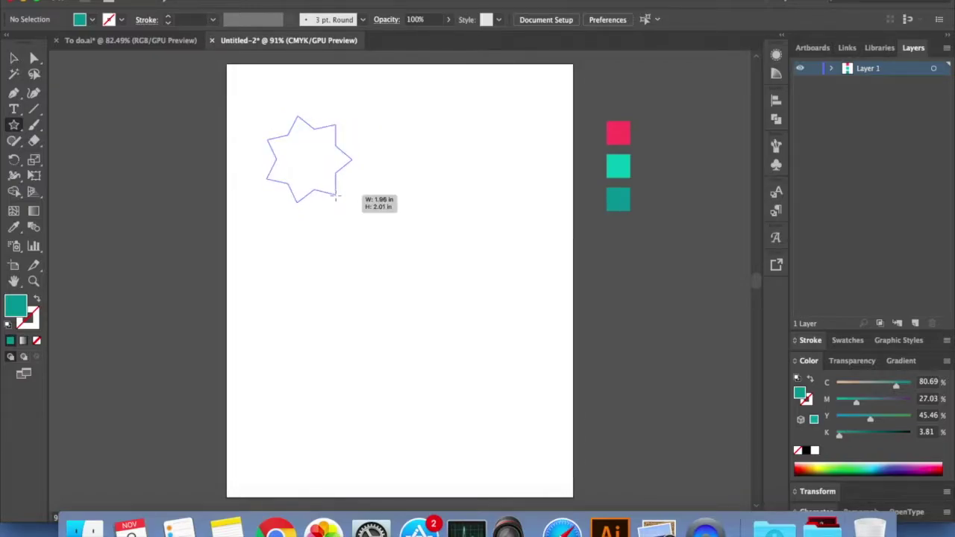
drag(336, 197, 336, 196)
key(Up)
key(Up)
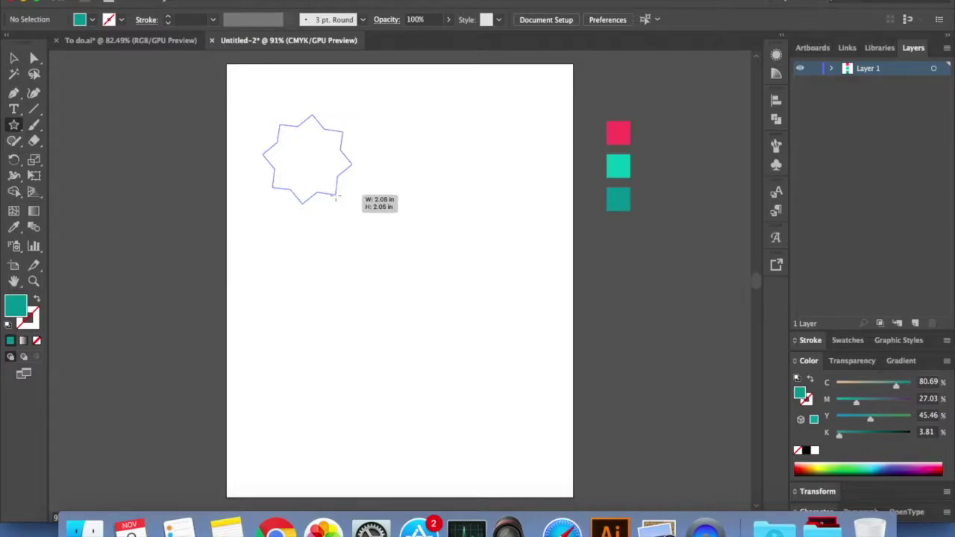
drag(336, 197, 337, 190)
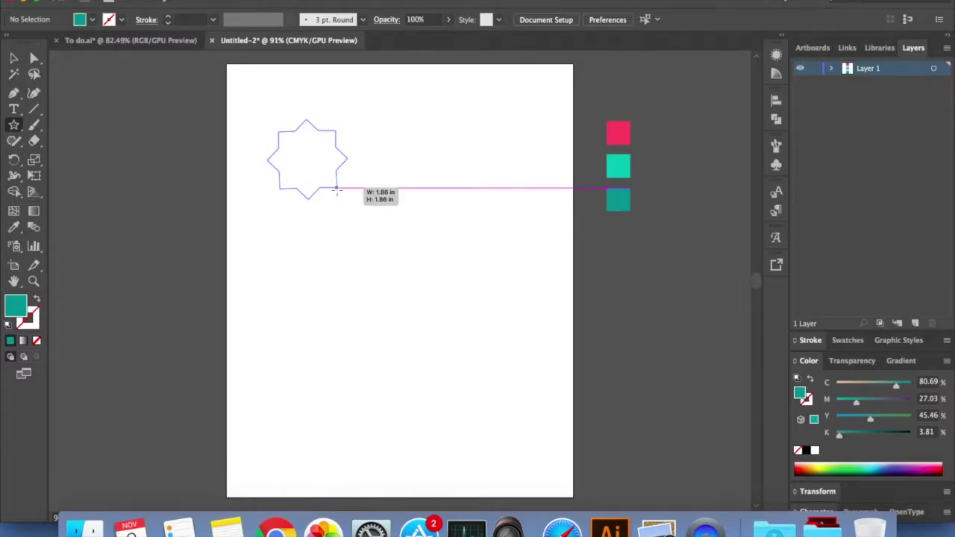
drag(337, 190, 337, 191)
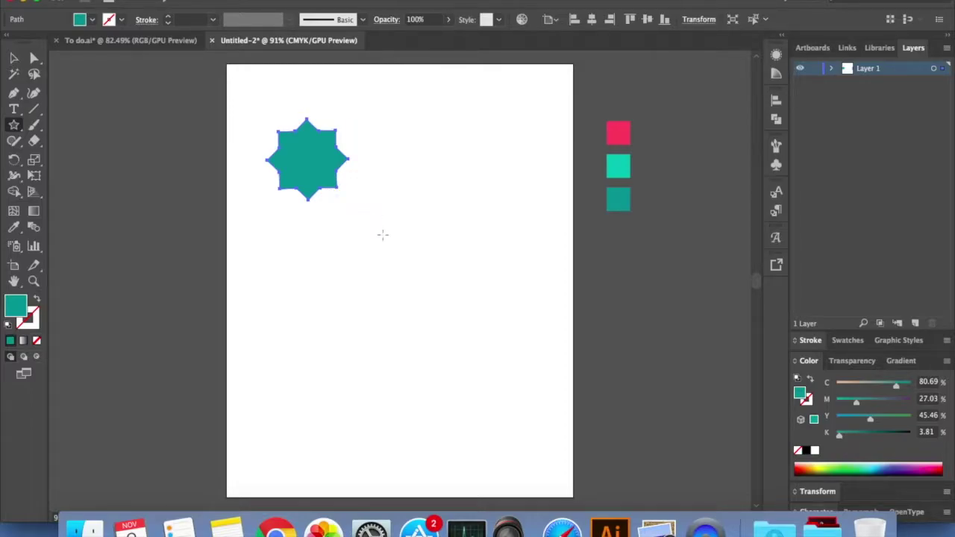
drag(378, 238, 404, 280)
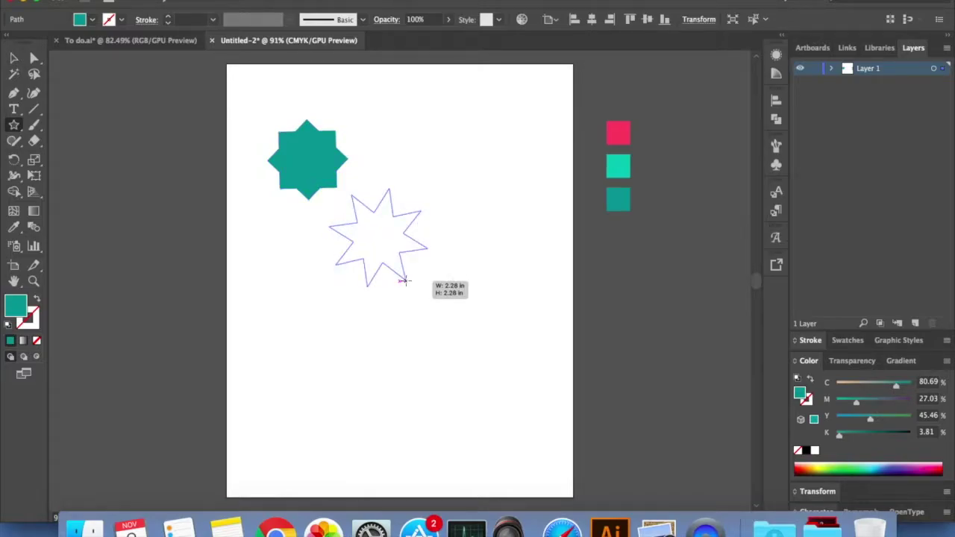
drag(403, 281, 405, 280)
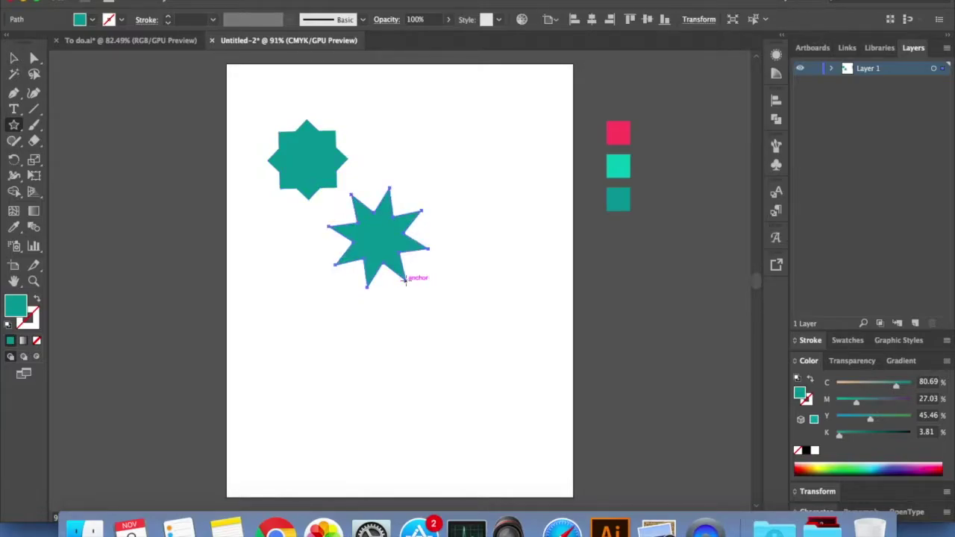
key(Delete)
drag(372, 260, 406, 294)
drag(379, 336, 403, 365)
key(Down)
key(Down)
key(Down)
key(Up)
key(Up)
key(Up)
key(Up)
key(Up)
key(Up)
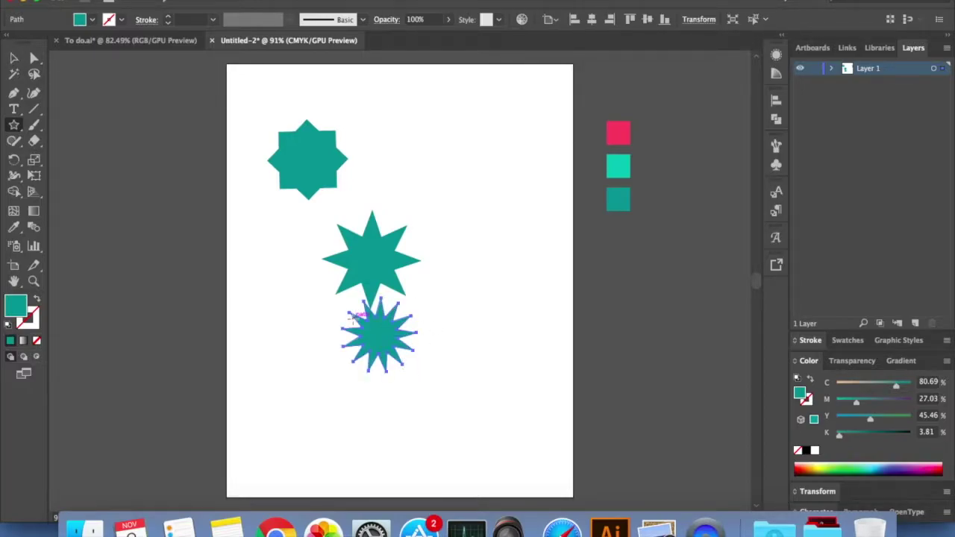
click(13, 59)
drag(443, 243, 335, 354)
key(Delete)
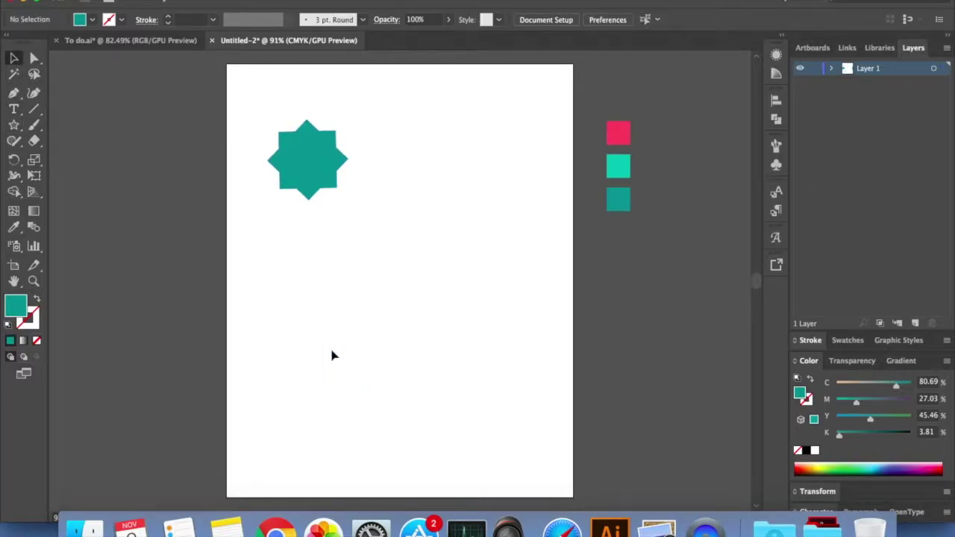
- Draw a second shallow eight-pointed teal star, about 1.86 in wide and straight, below the first star
click(303, 160)
click(368, 294)
click(13, 125)
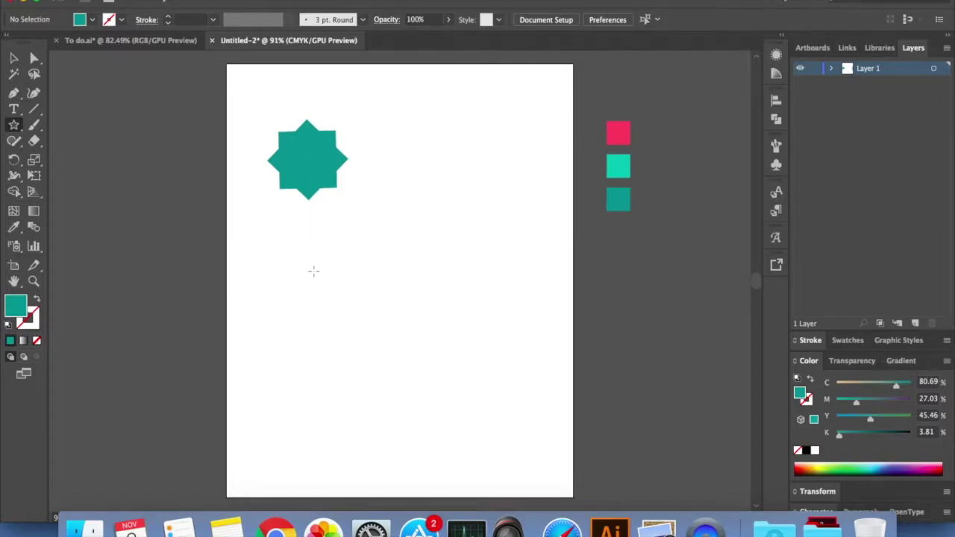
drag(313, 271, 342, 302)
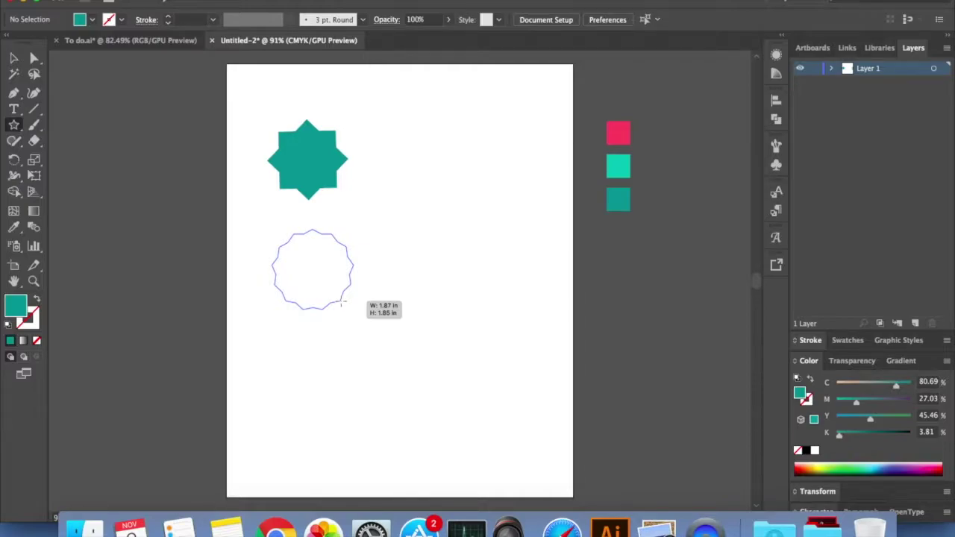
key(Down)
key(Down)
key(Down)
key(Down)
key(Down)
key(Down)
drag(342, 302, 343, 301)
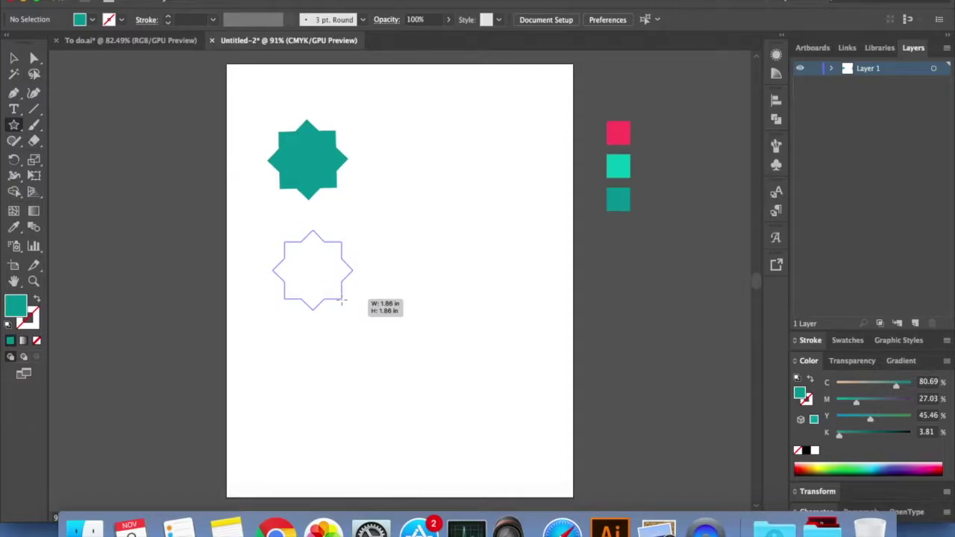
drag(342, 302, 342, 302)
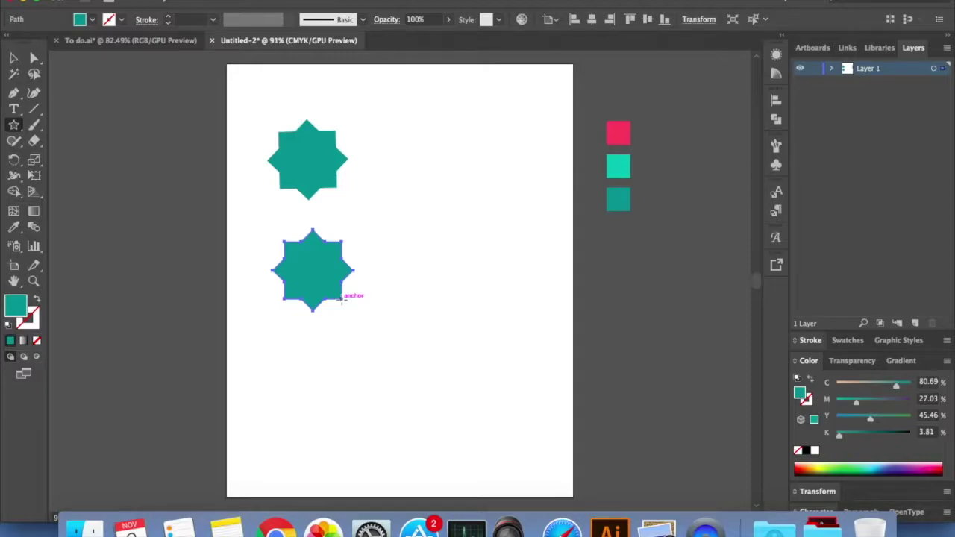
key(v)
click(363, 364)
- Enlarge the upper star proportionally so that it is clearly bigger than the lower one
click(326, 186)
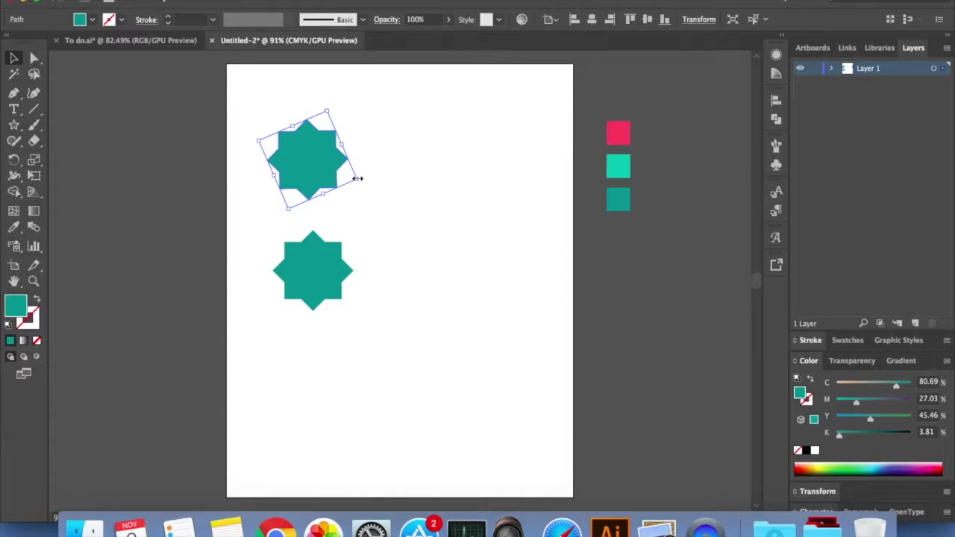
drag(358, 178, 401, 202)
click(421, 261)
click(363, 200)
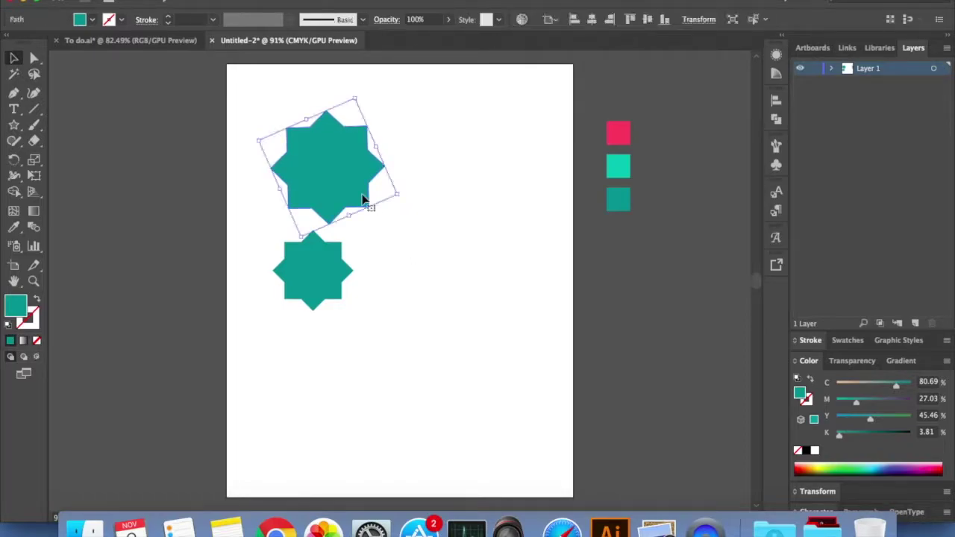
click(411, 276)
- Center the smaller star inside the larger one and fill it with white
click(313, 278)
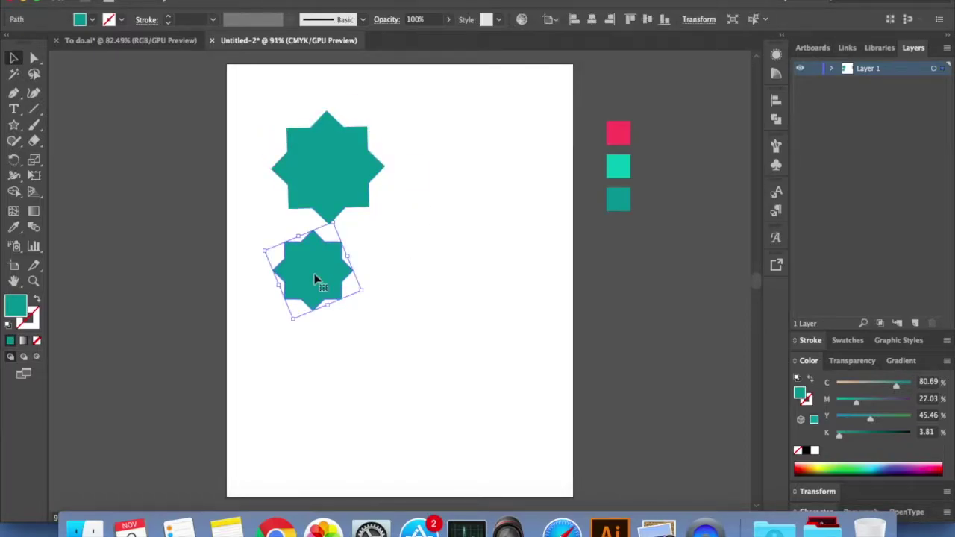
drag(311, 273, 325, 173)
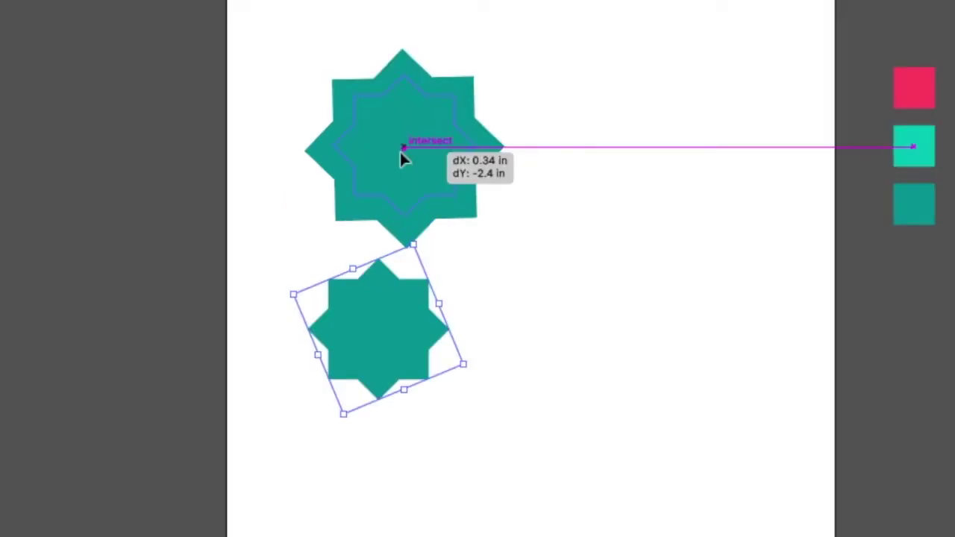
drag(399, 149, 399, 149)
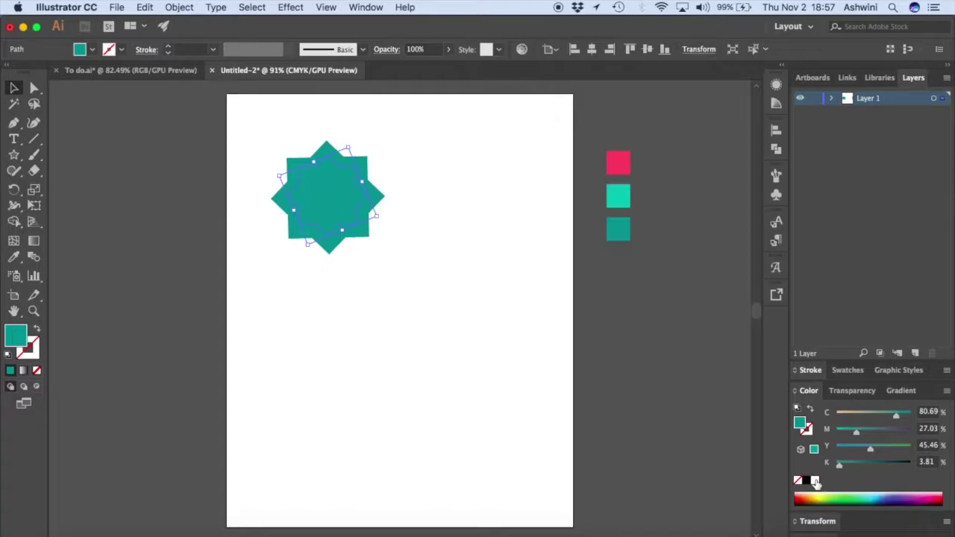
click(815, 481)
click(478, 307)
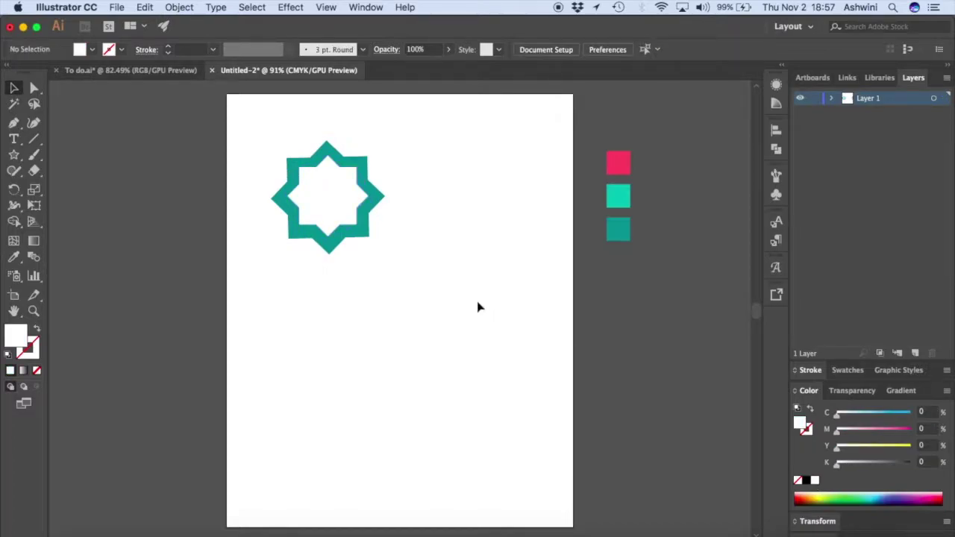
- Check that Smart Guides are enabled and refer to the layered stars in the To do.ai document
click(332, 199)
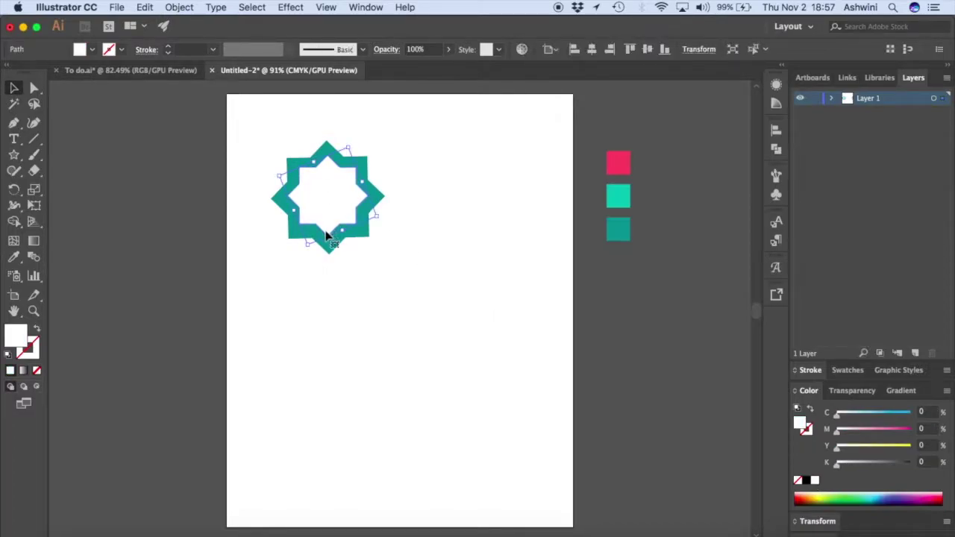
click(326, 8)
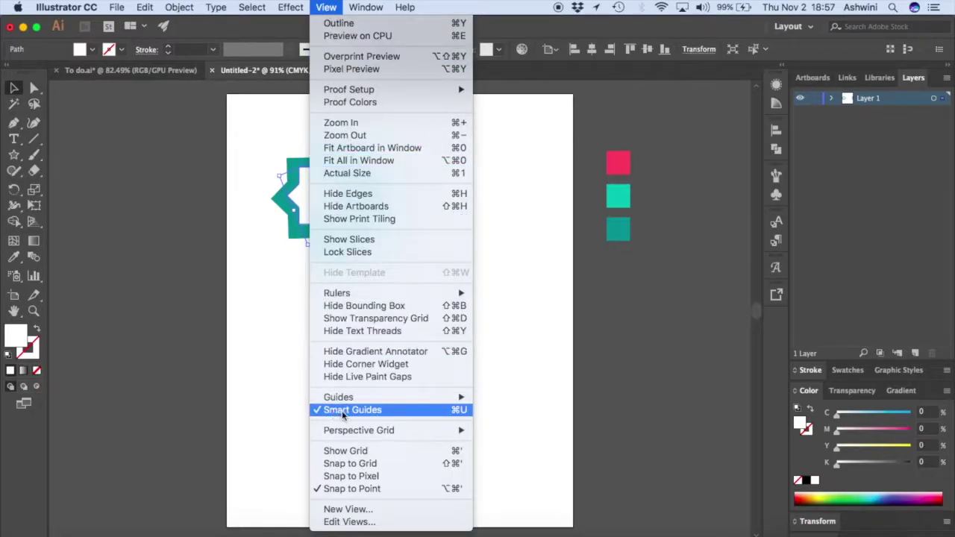
click(238, 400)
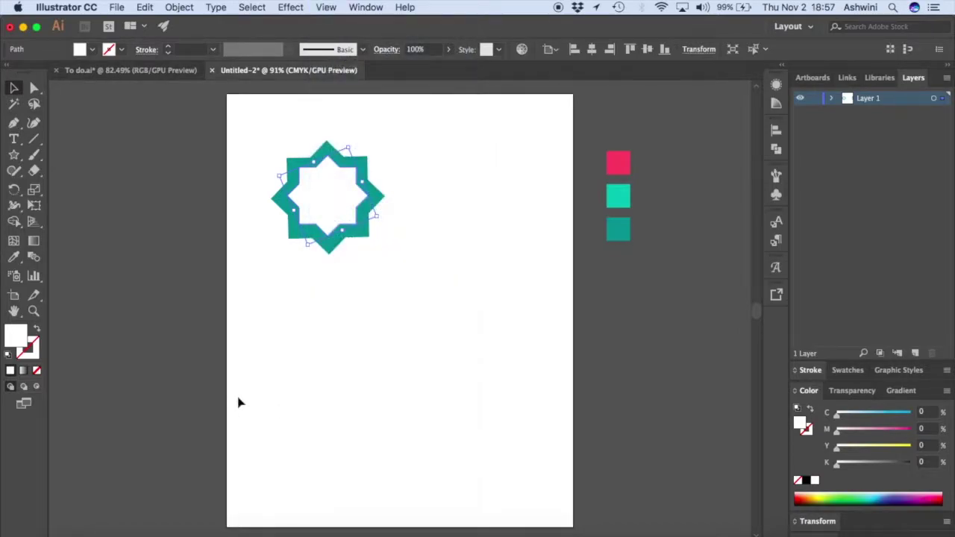
click(327, 367)
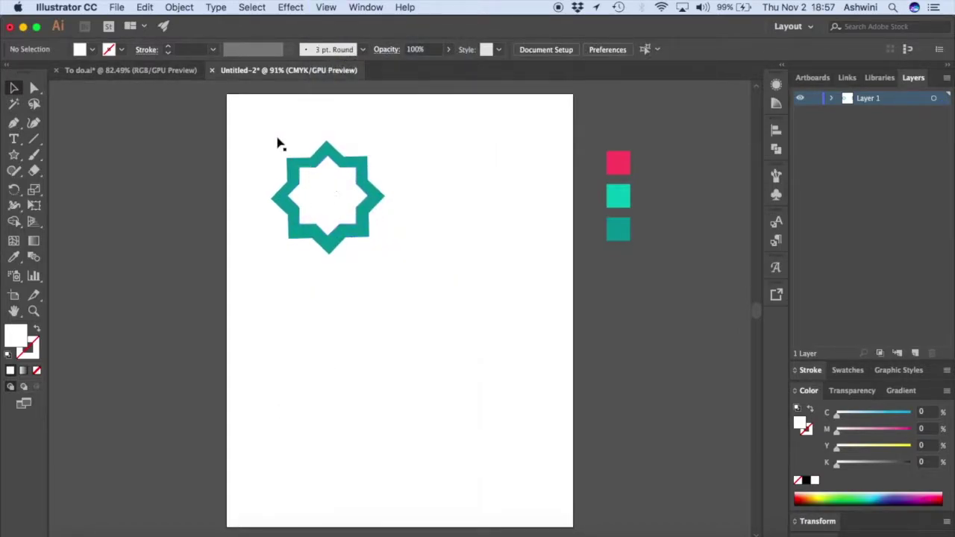
click(128, 69)
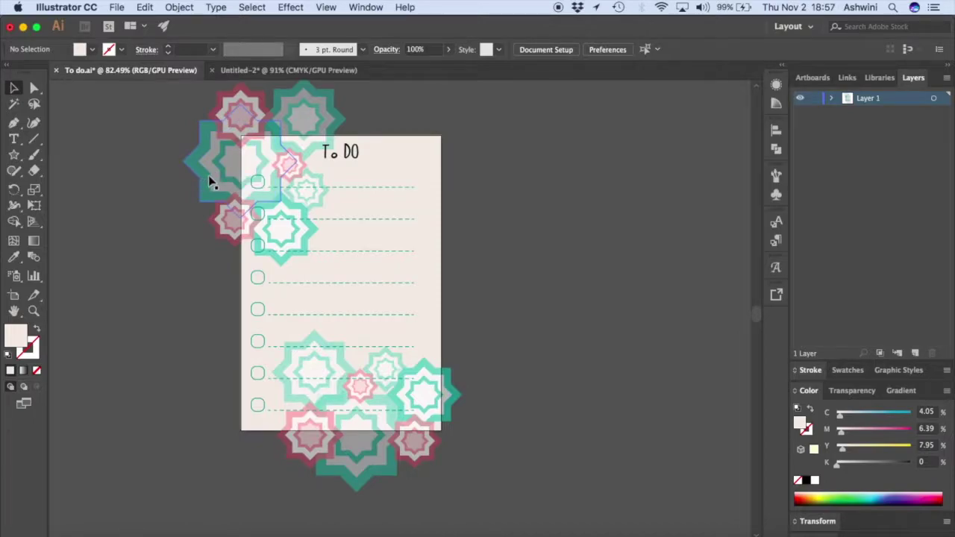
click(240, 70)
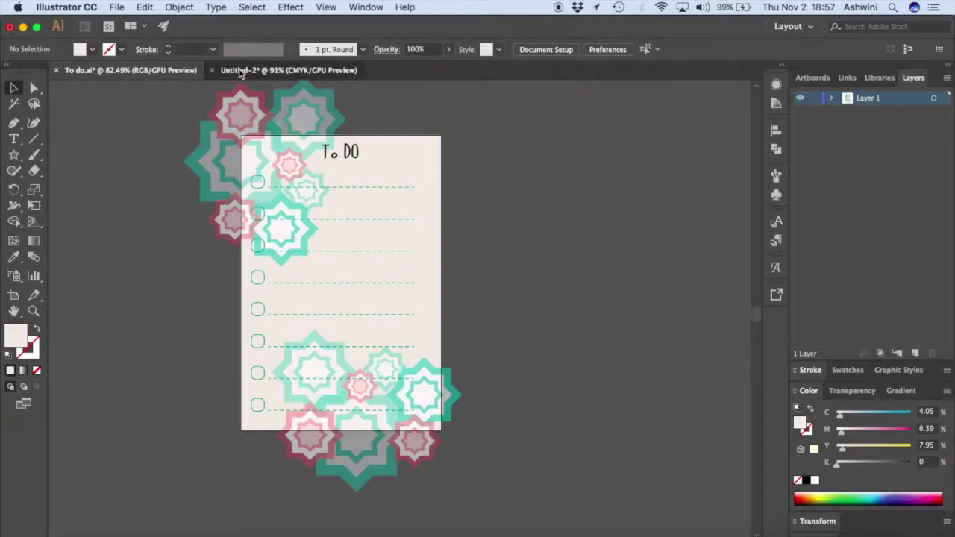
- Duplicate the teal and white star pair, scale the copy down, and center it inside the original's white star
drag(395, 140, 286, 256)
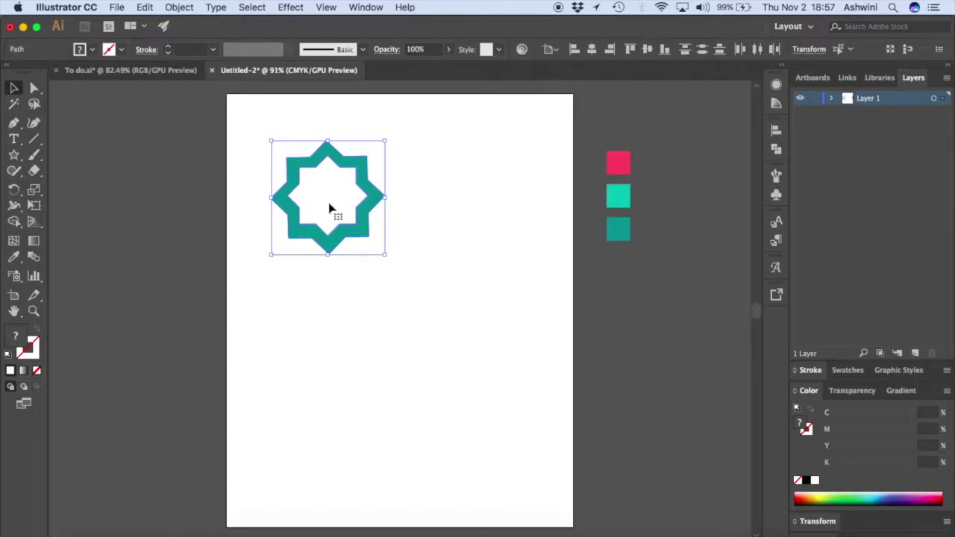
drag(331, 208, 464, 203)
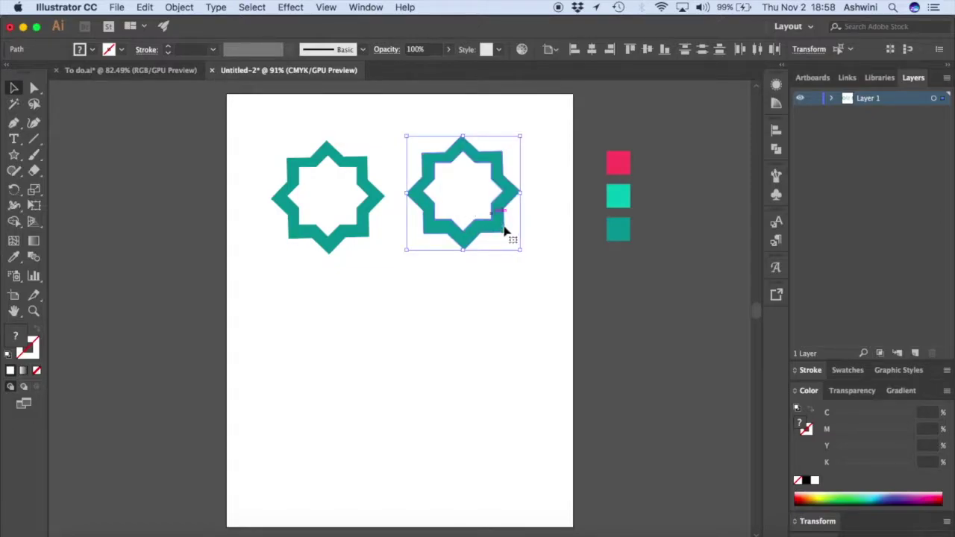
drag(520, 249, 473, 204)
drag(446, 175, 333, 200)
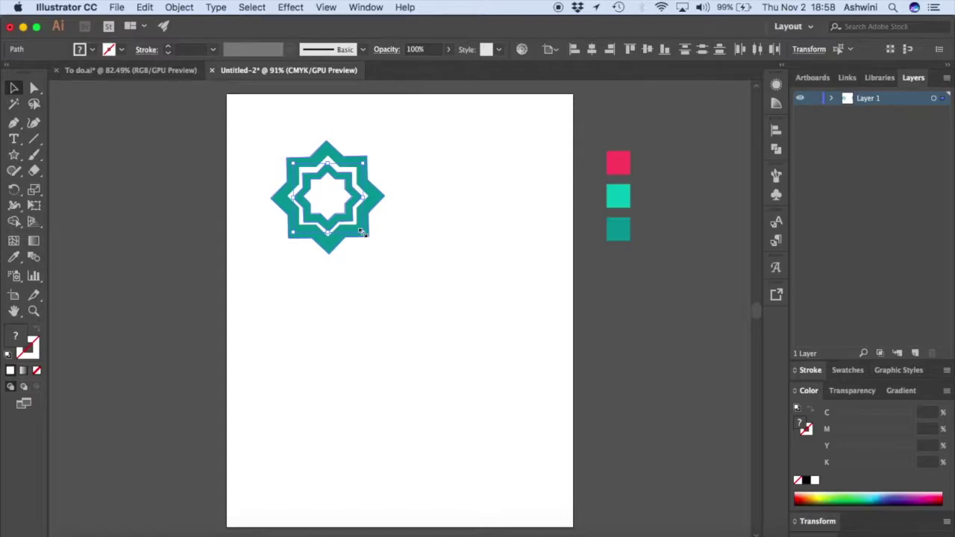
drag(361, 232, 329, 198)
click(434, 273)
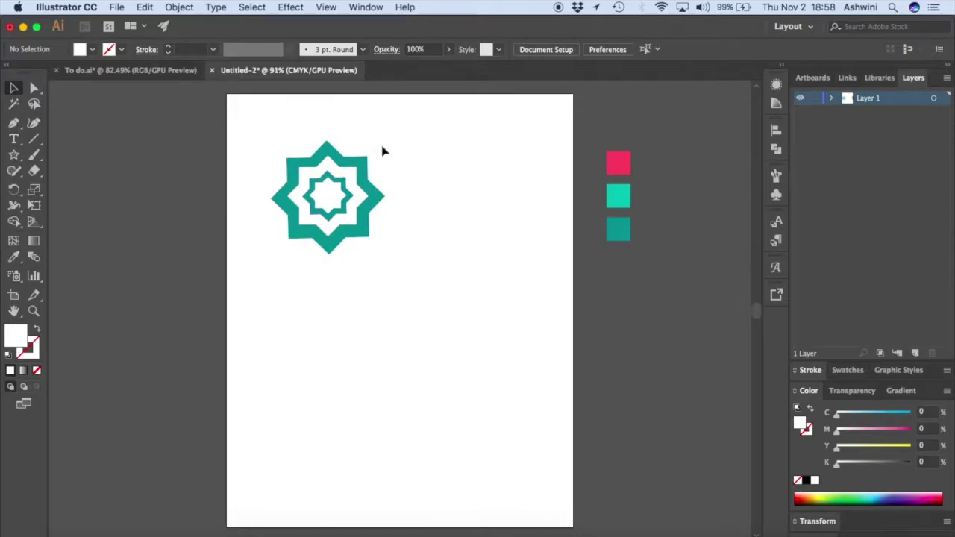
- Duplicate the complete teal star motif and place the copy beside the original in the same row
drag(385, 221, 282, 267)
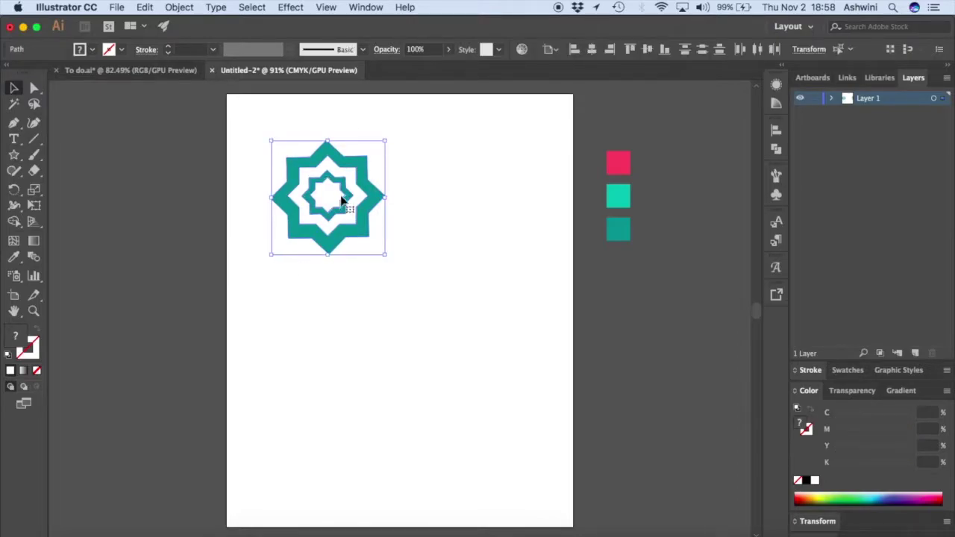
drag(329, 197, 458, 197)
click(499, 235)
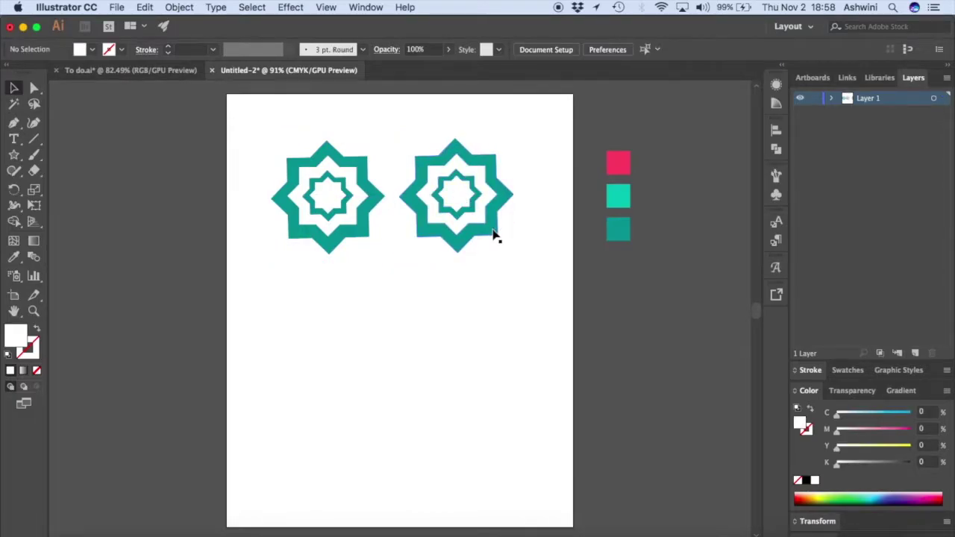
- Recolor the outer and inner teal stars of the duplicated motif with the pink sampled from the palette square
click(493, 234)
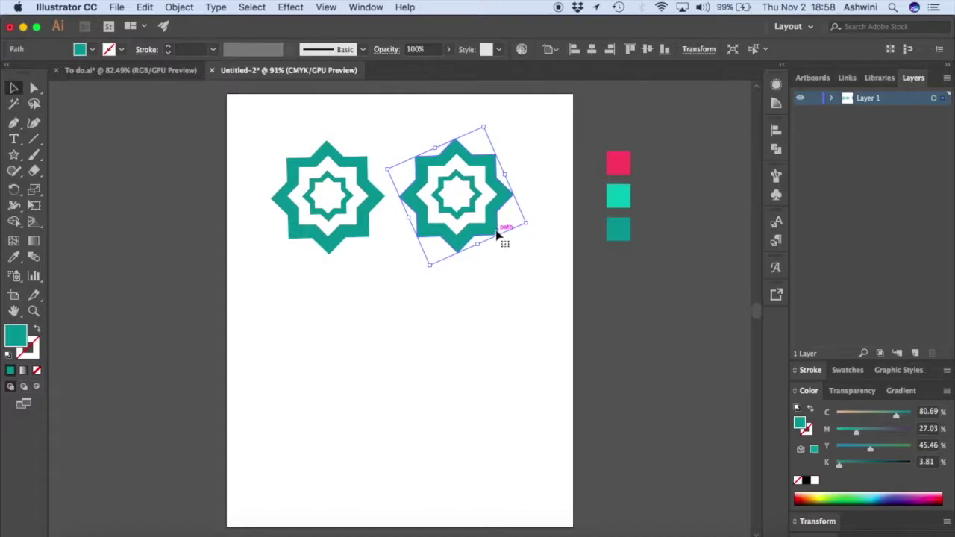
key(i)
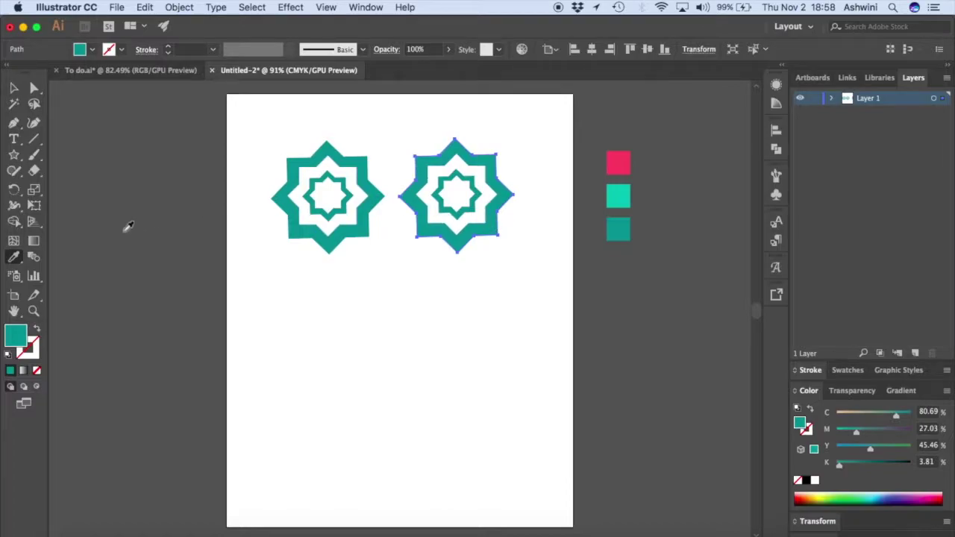
click(611, 162)
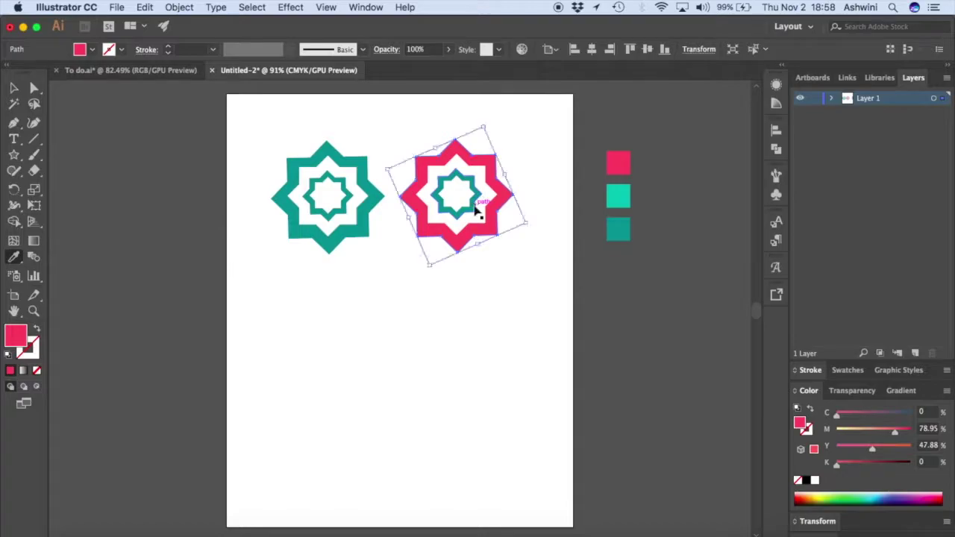
key(v)
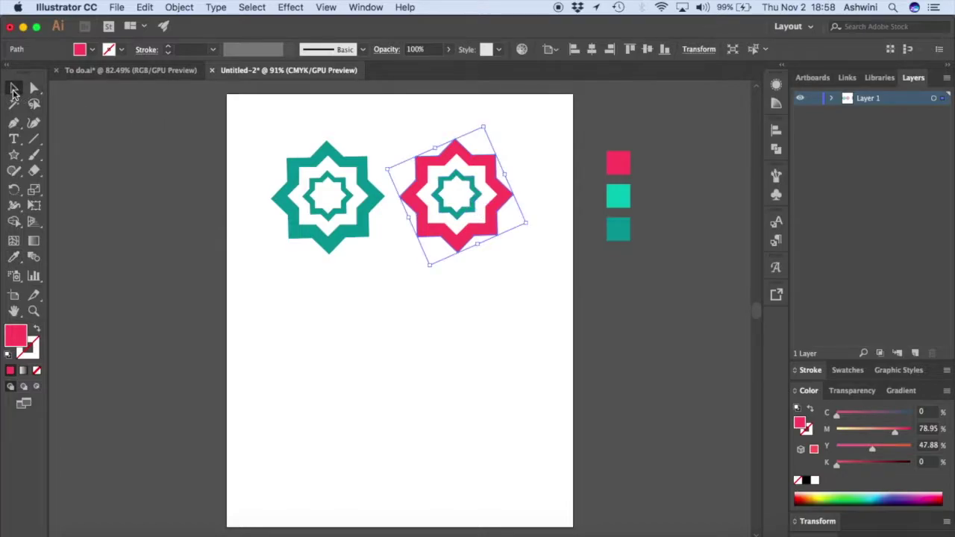
click(472, 210)
key(i)
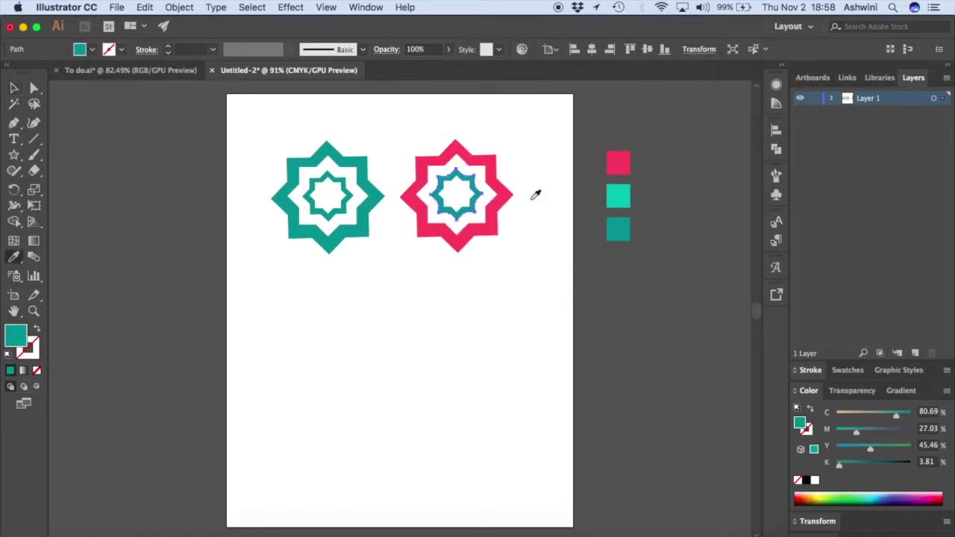
click(623, 161)
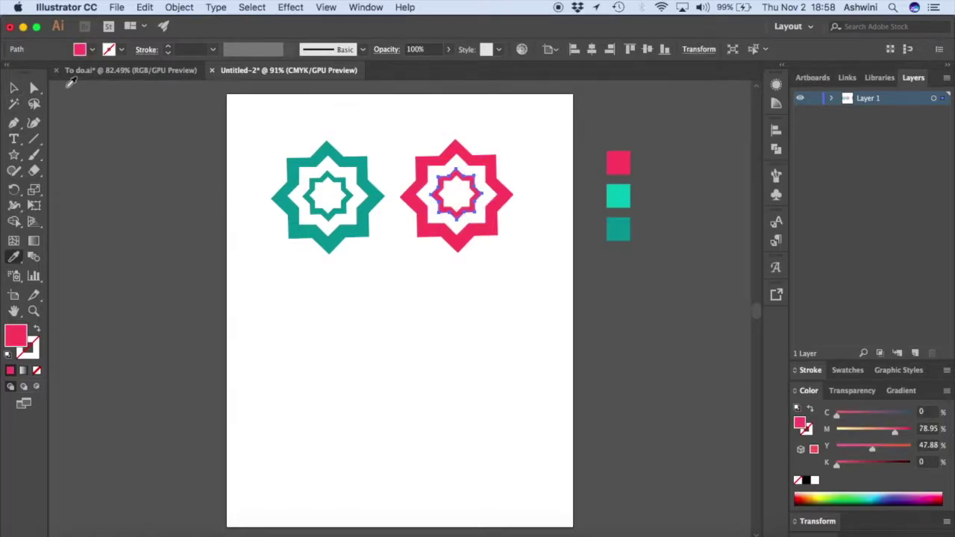
click(13, 87)
click(433, 405)
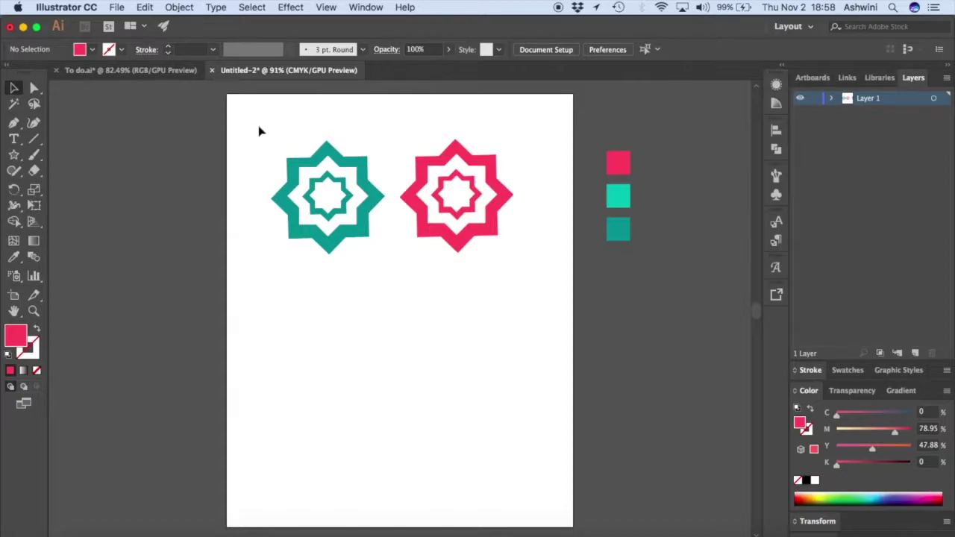
- Reduce the opacity of both complete star motifs to 66%
drag(259, 132, 530, 282)
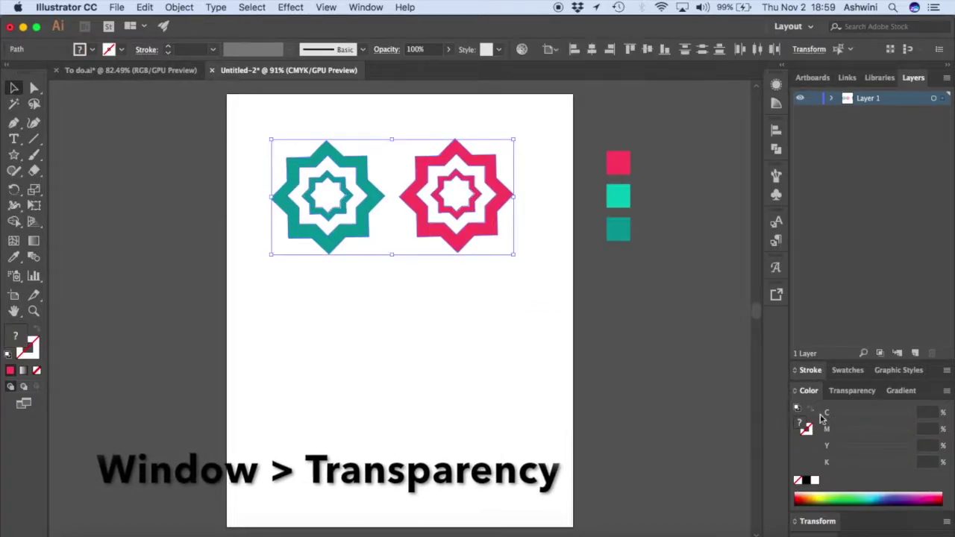
click(855, 392)
click(936, 452)
drag(906, 387, 870, 388)
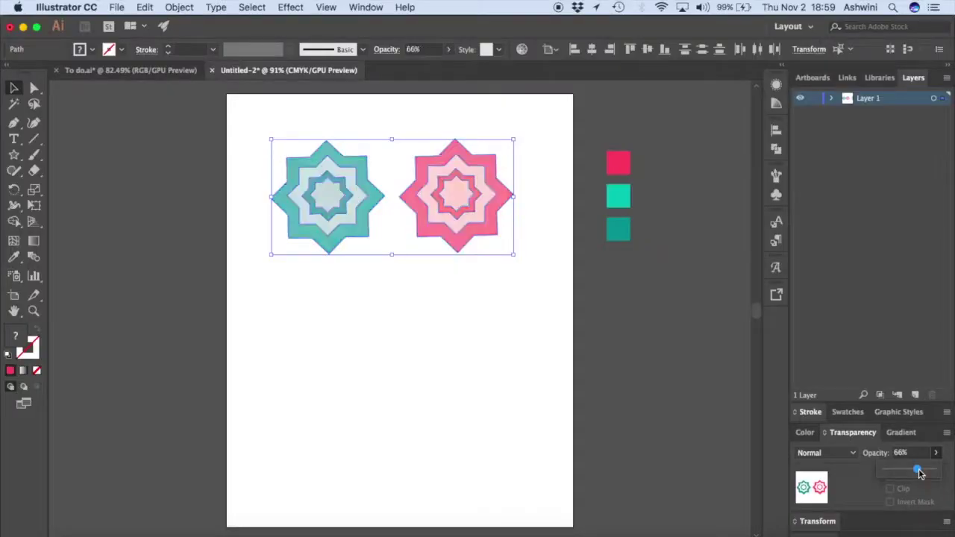
click(674, 380)
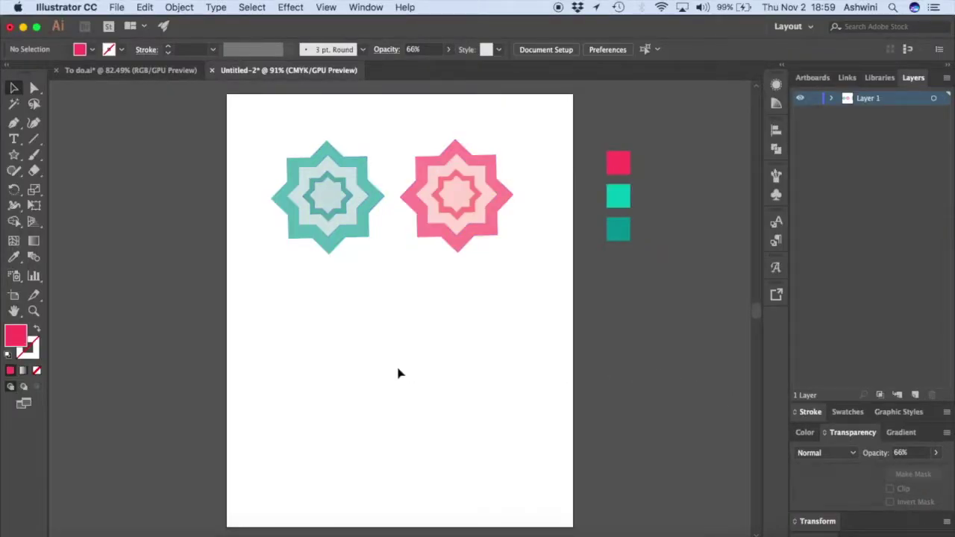
- Refer to the To do.ai design and raise the opacity of the larger white star in both motifs
click(145, 70)
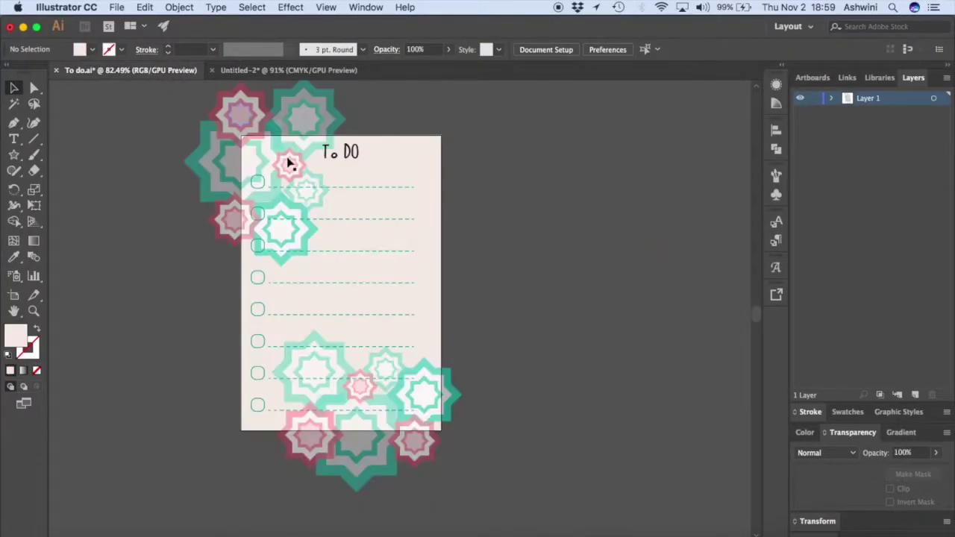
click(280, 72)
click(361, 225)
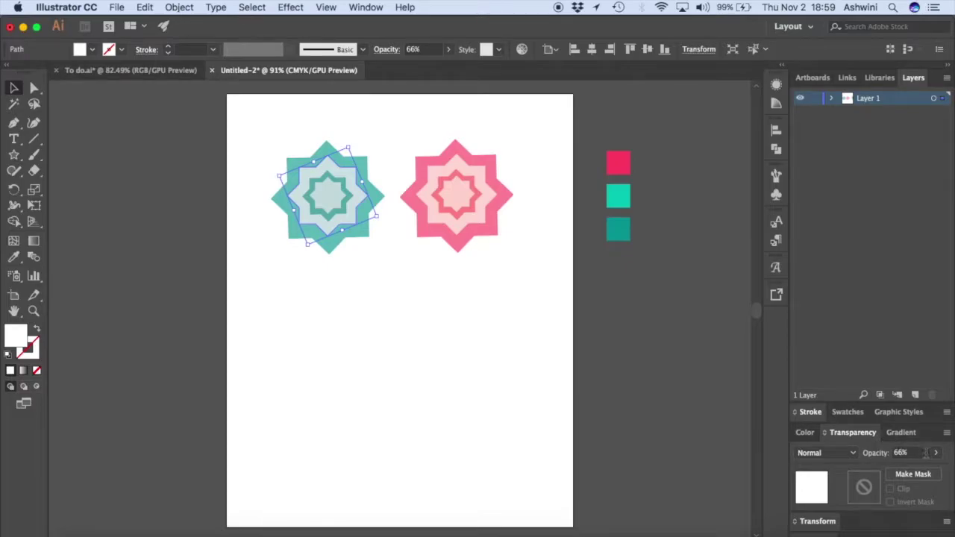
click(935, 454)
drag(917, 472, 931, 470)
click(522, 238)
click(491, 231)
click(934, 454)
click(525, 239)
- Raise the opacity of the small central white star in both motifs, using 97% for the teal one
click(457, 192)
click(934, 453)
click(716, 380)
click(328, 194)
click(934, 453)
click(674, 401)
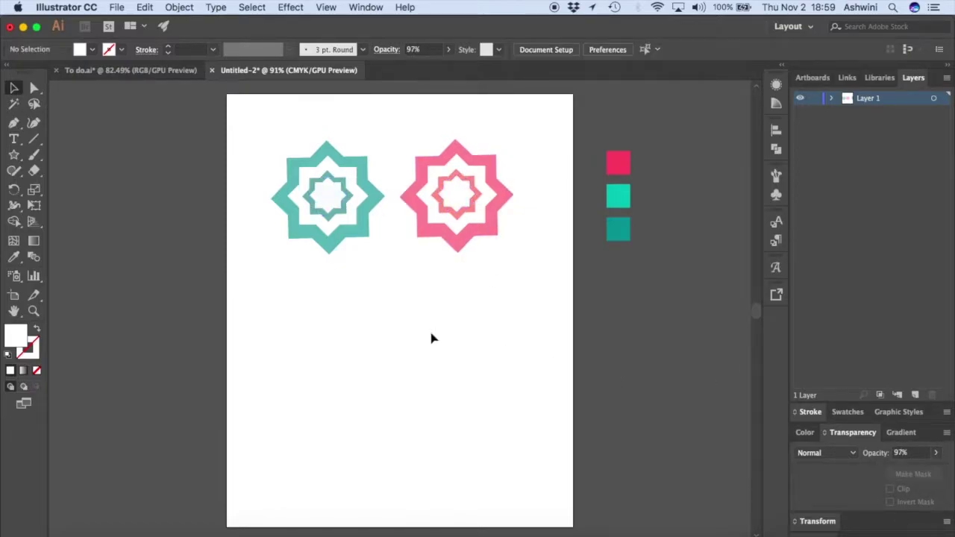
- Make two progressively smaller copies of the teal motif and stack them below the original
drag(262, 138, 362, 273)
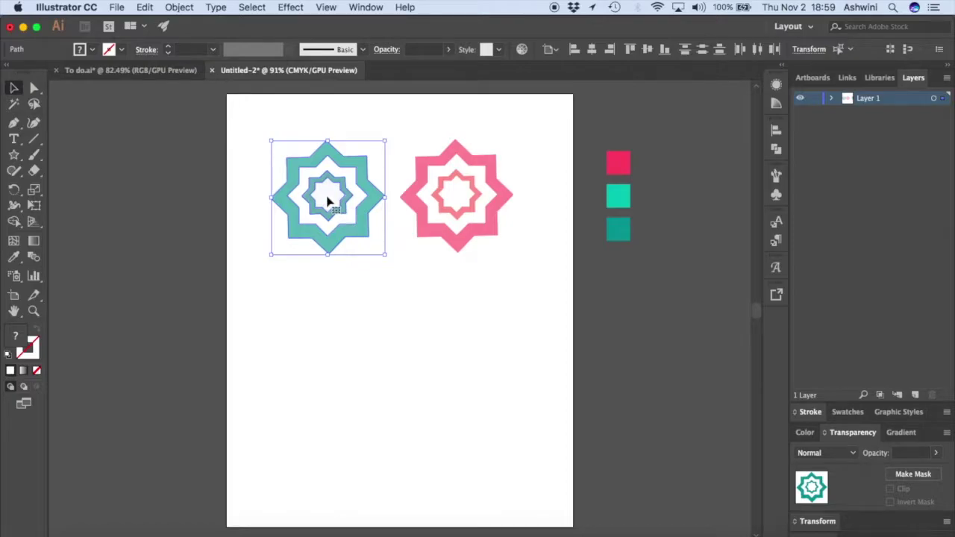
drag(328, 200, 330, 326)
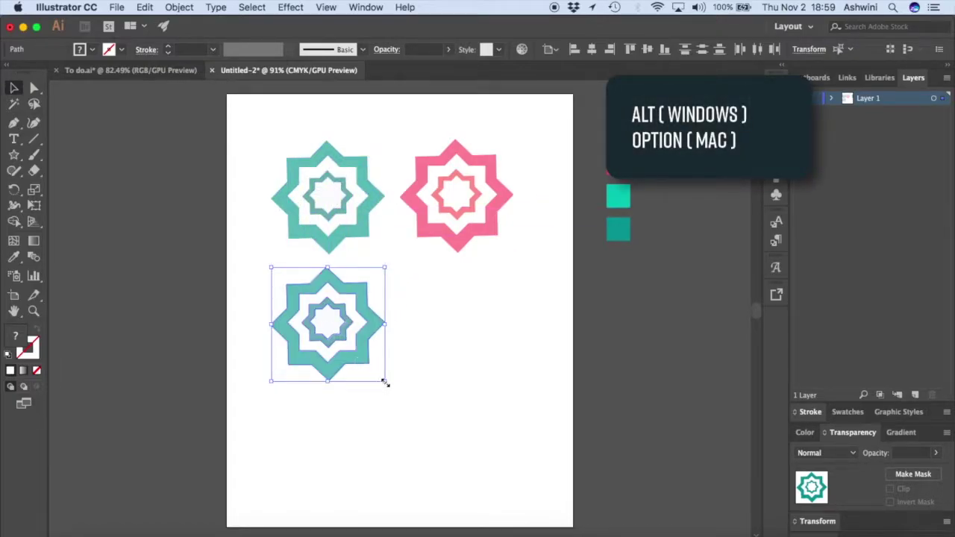
drag(385, 383, 345, 340)
drag(316, 306, 328, 423)
drag(360, 457, 332, 439)
drag(311, 403, 329, 388)
click(488, 310)
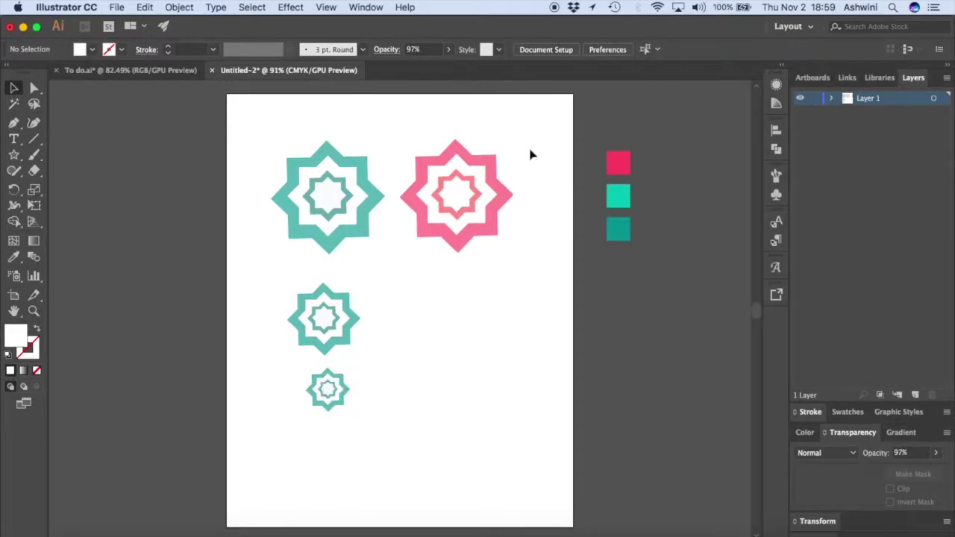
- Make a small and a medium copy of the pink motif and place them below the original
click(446, 236)
drag(454, 198, 455, 331)
drag(505, 383, 480, 351)
mouse_move(438, 313)
mouse_down()
mouse_move(454, 405)
mouse_move(454, 309)
mouse_up()
click(503, 376)
drag(494, 351, 462, 322)
click(522, 381)
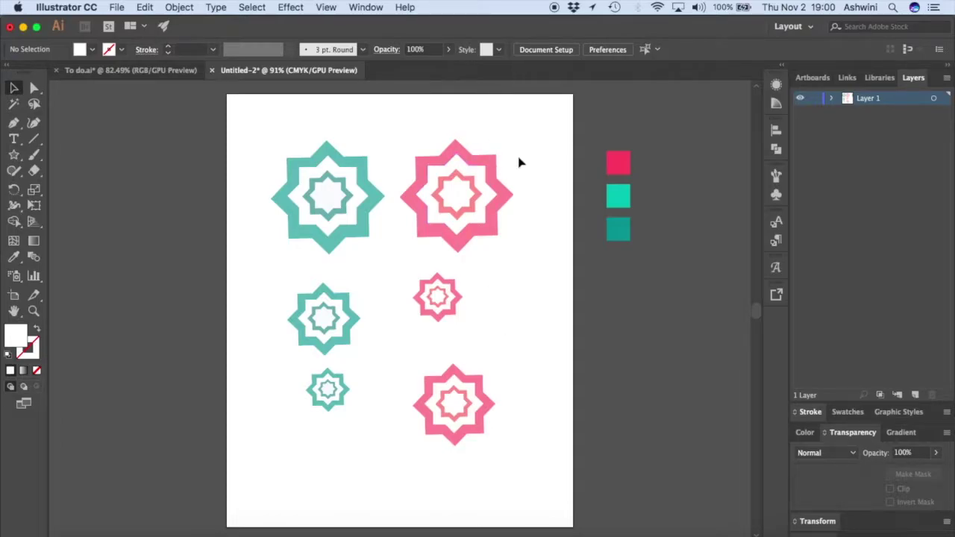
- Group the layered stars of each teal and pink motif into a separate group
click(431, 240)
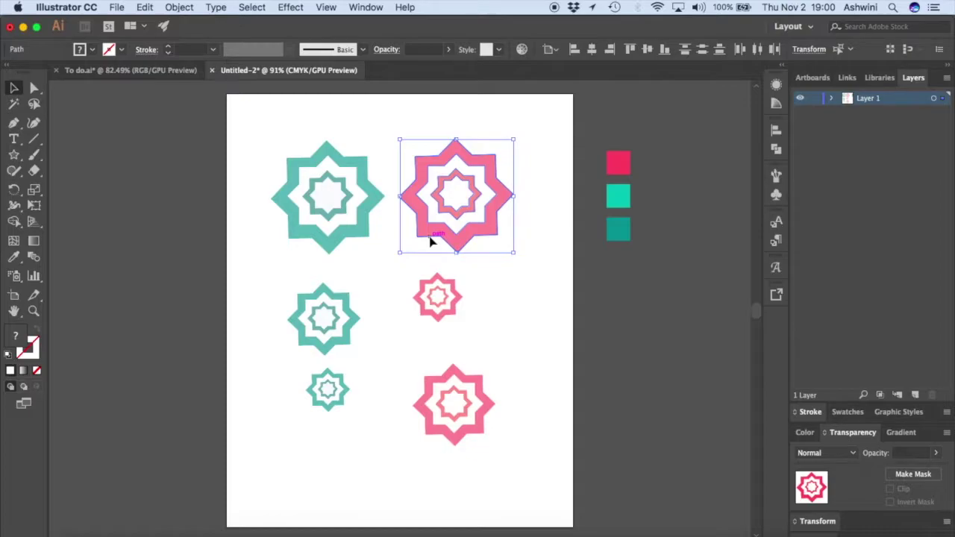
key(super+g)
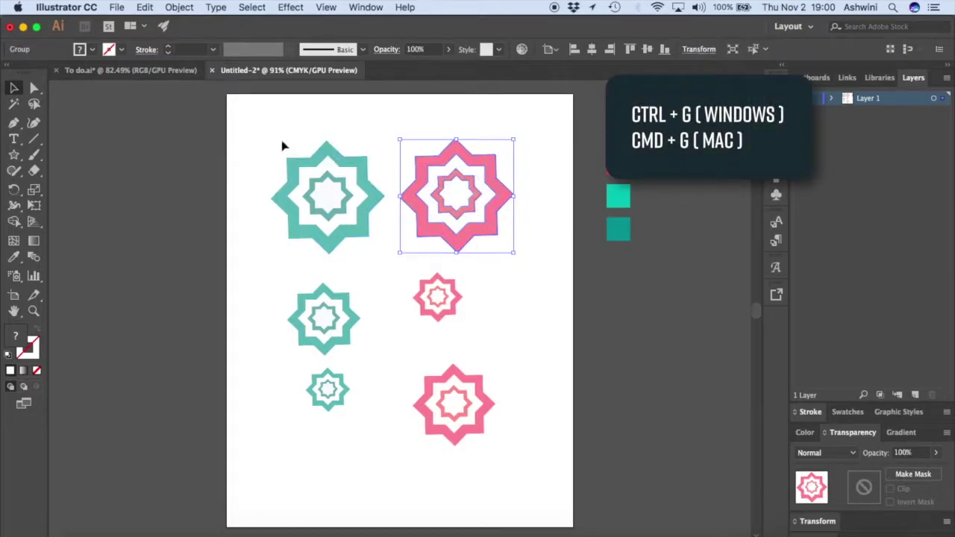
click(247, 140)
drag(247, 134, 378, 255)
drag(366, 311, 360, 356)
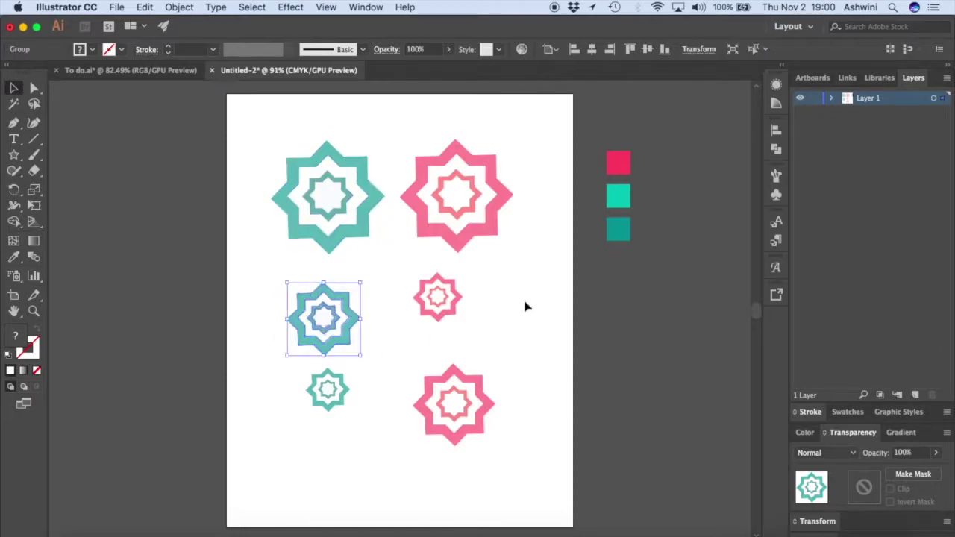
click(426, 313)
click(430, 440)
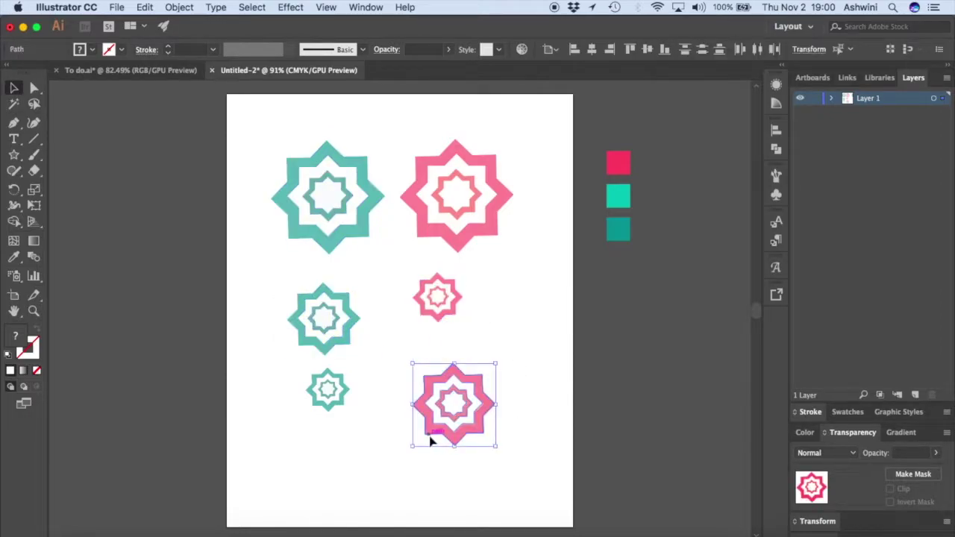
click(324, 386)
click(530, 351)
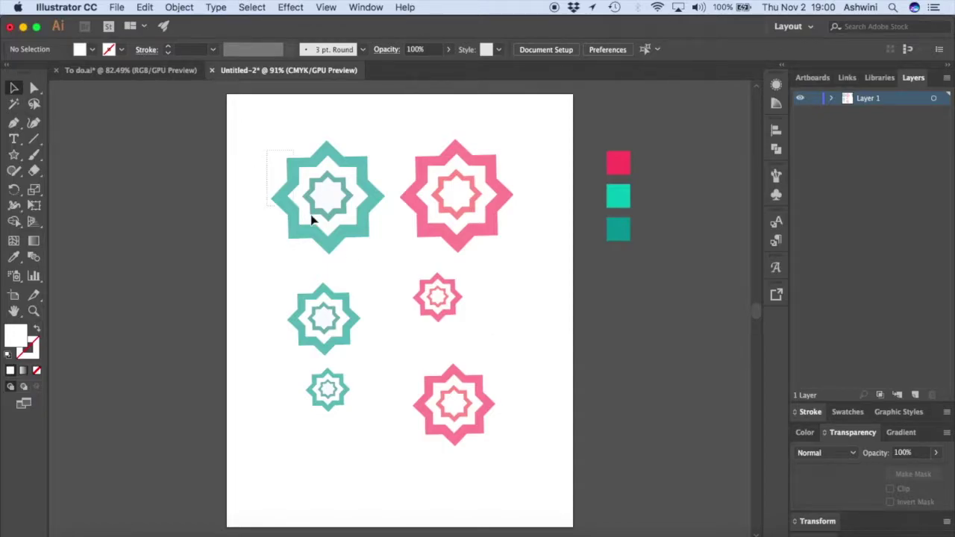
- Enlarge the large teal motif slightly and move it into the artboard's upper-left corner
drag(312, 218, 373, 249)
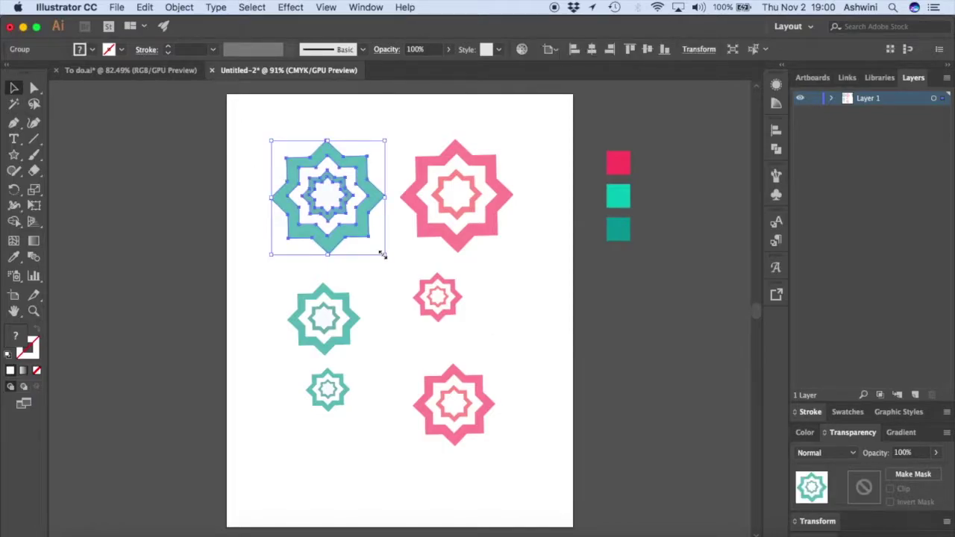
drag(382, 255, 396, 270)
drag(352, 224, 316, 194)
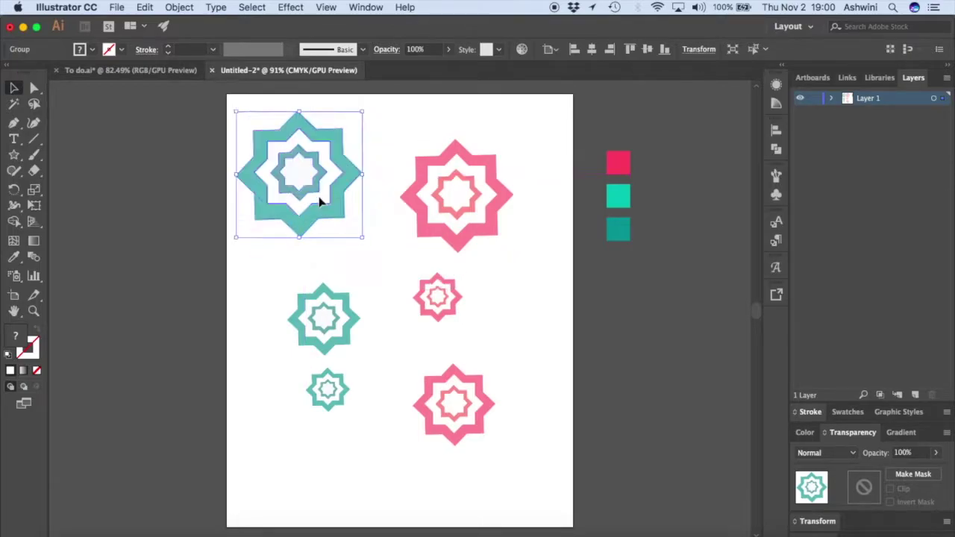
- Arrange the other five motifs in an overlapping cluster around the large teal motif
drag(453, 214, 365, 255)
drag(323, 321, 291, 247)
drag(452, 286, 336, 133)
drag(454, 403, 311, 298)
drag(327, 389, 361, 181)
click(500, 231)
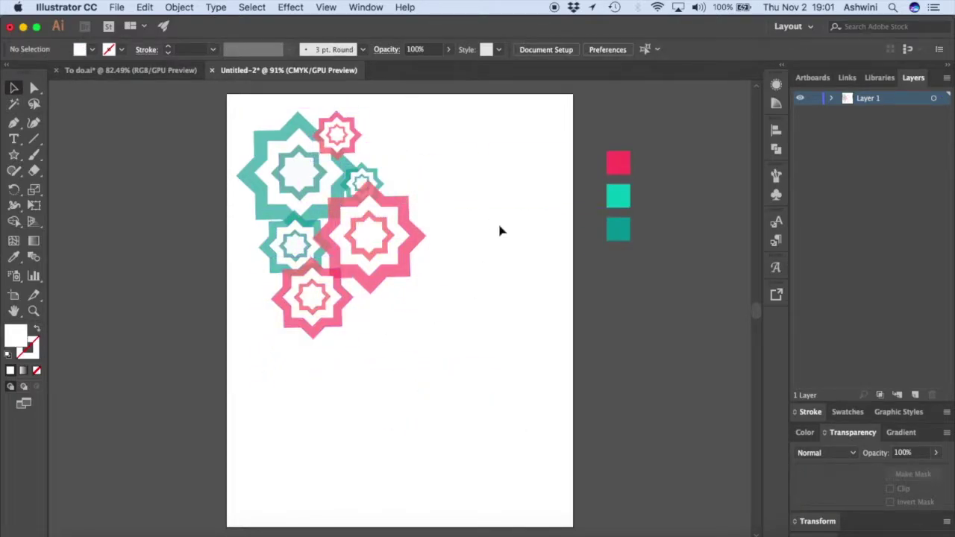
- Refer to the To do.ai design and add a slightly smaller copy of the large teal motif beside the small pink one
click(102, 70)
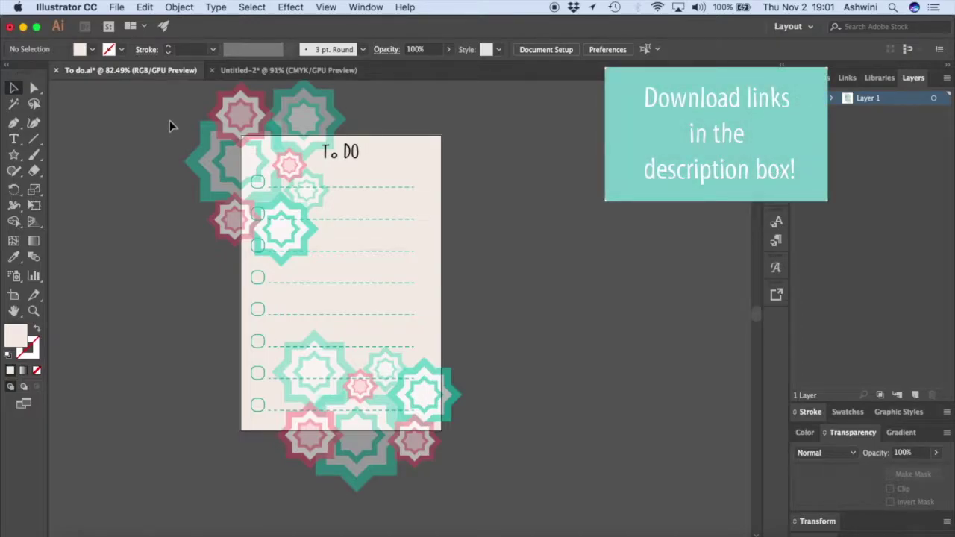
click(288, 70)
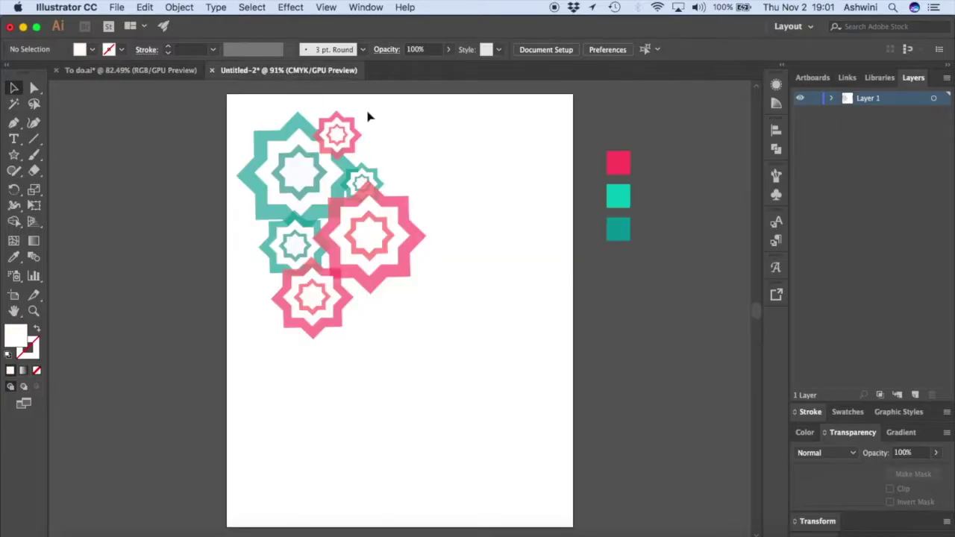
click(302, 179)
drag(303, 179, 393, 144)
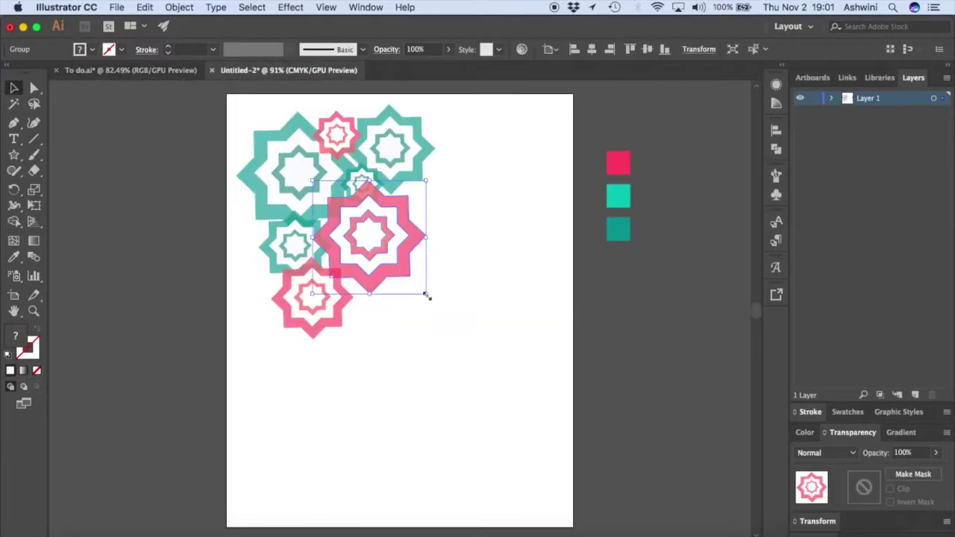
- Scale down the largest pink motif and the lowest pink motif, nestling the lowest one against the cluster
drag(427, 296, 398, 268)
click(478, 309)
click(312, 321)
drag(350, 337, 319, 277)
- Send the largest pink motif behind all the other motifs in the cluster
click(383, 241)
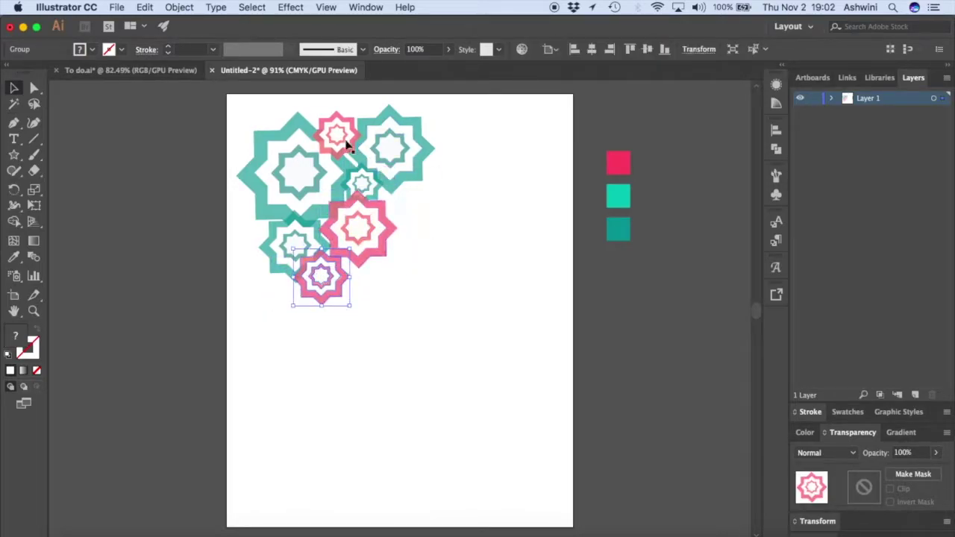
click(389, 232)
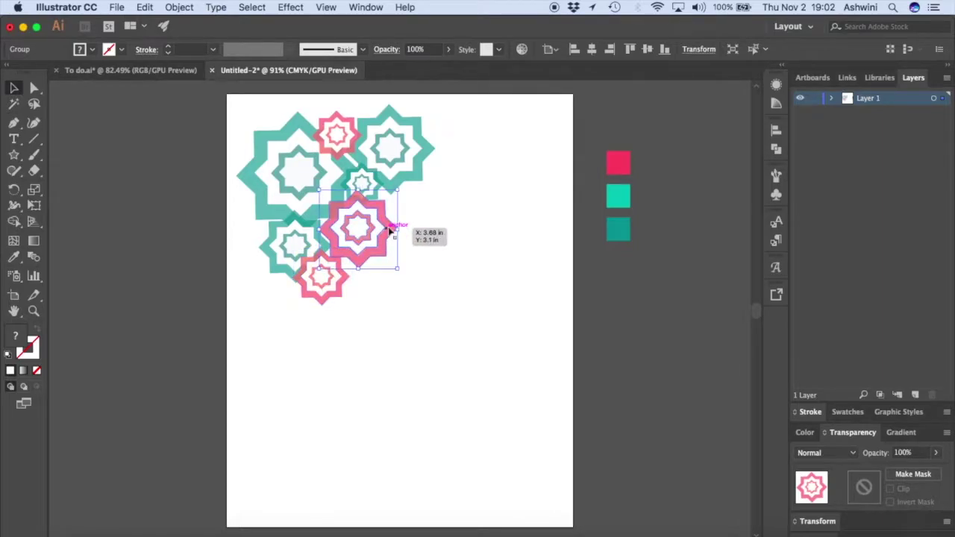
right_click(373, 238)
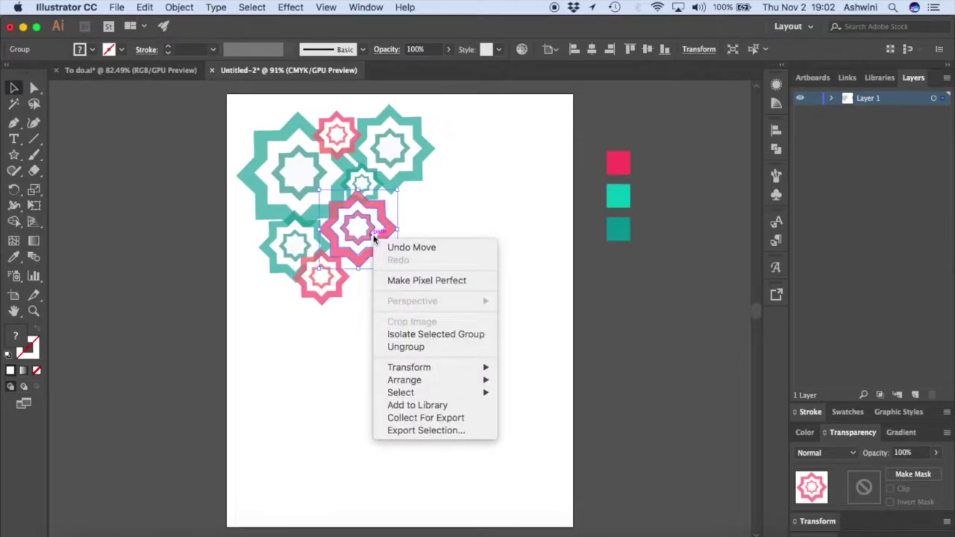
mouse_move(455, 375)
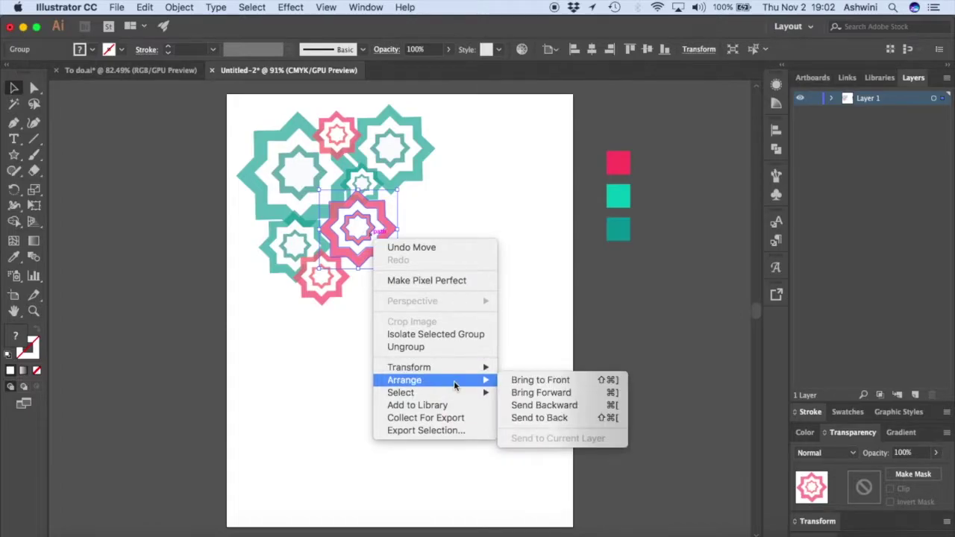
click(528, 417)
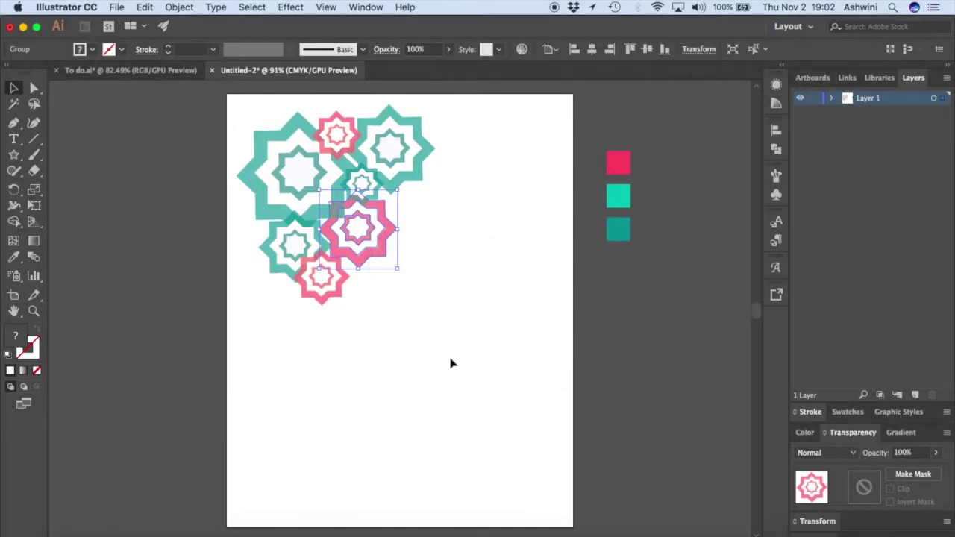
- Move the lowest pink motif up and left so it overlaps the lower teal motif in the cluster
click(450, 362)
mouse_move(323, 281)
mouse_down()
mouse_move(400, 191)
mouse_move(310, 269)
mouse_up()
click(365, 319)
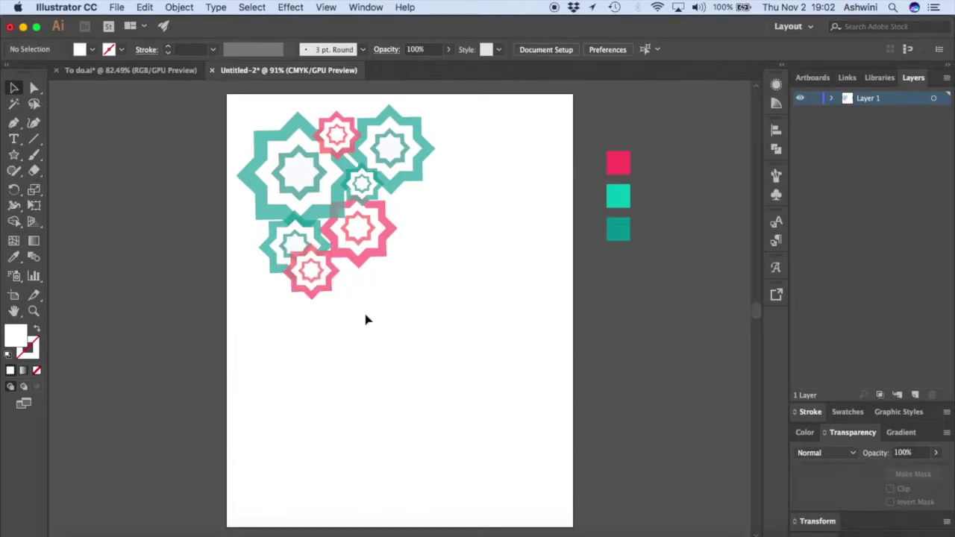
- Add a cream colour square below the dark teal one in the column of colour samples
click(615, 236)
drag(618, 230, 618, 262)
click(456, 347)
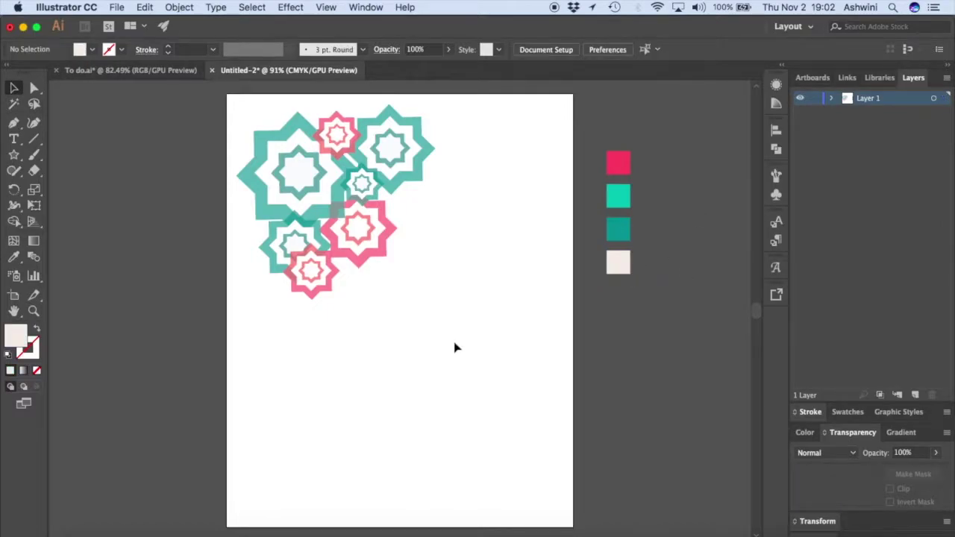
- Refer to the To do.ai design and reduce the opacity of all motifs in the cluster to 77%
click(113, 69)
click(272, 69)
drag(463, 123, 233, 285)
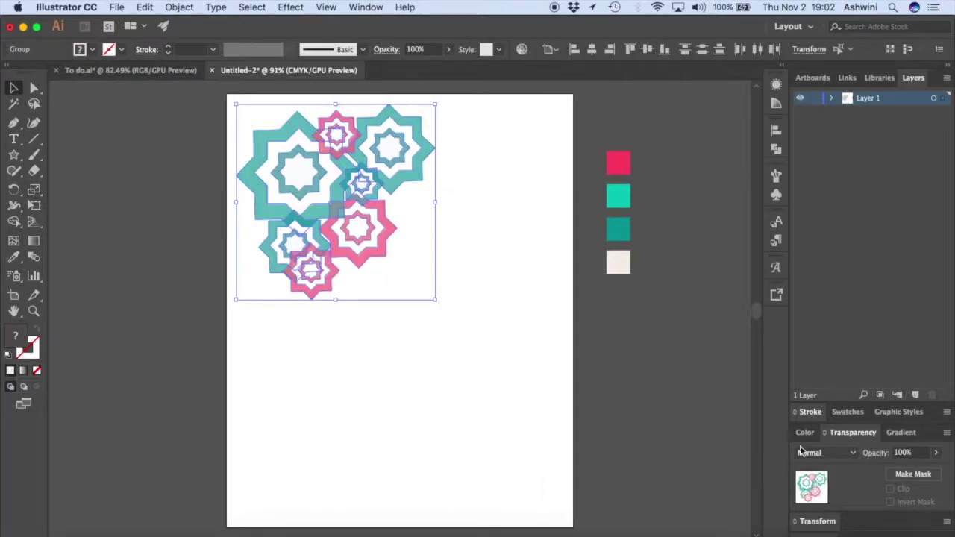
click(935, 453)
drag(935, 471, 924, 473)
click(684, 408)
- Copy the small teal motif below the largest pink motif, scale the copy down and nestle it against the lowest pink motif
drag(364, 186, 355, 271)
click(424, 284)
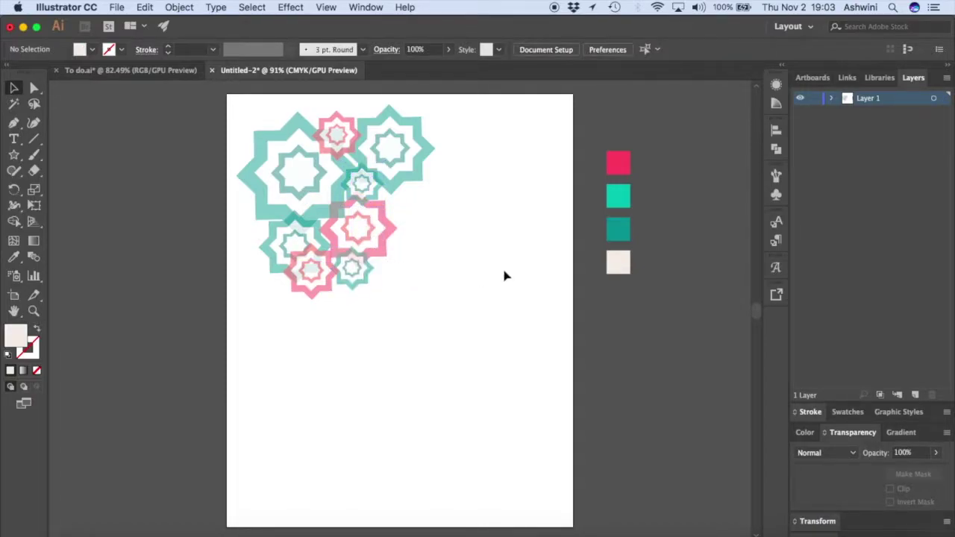
click(365, 276)
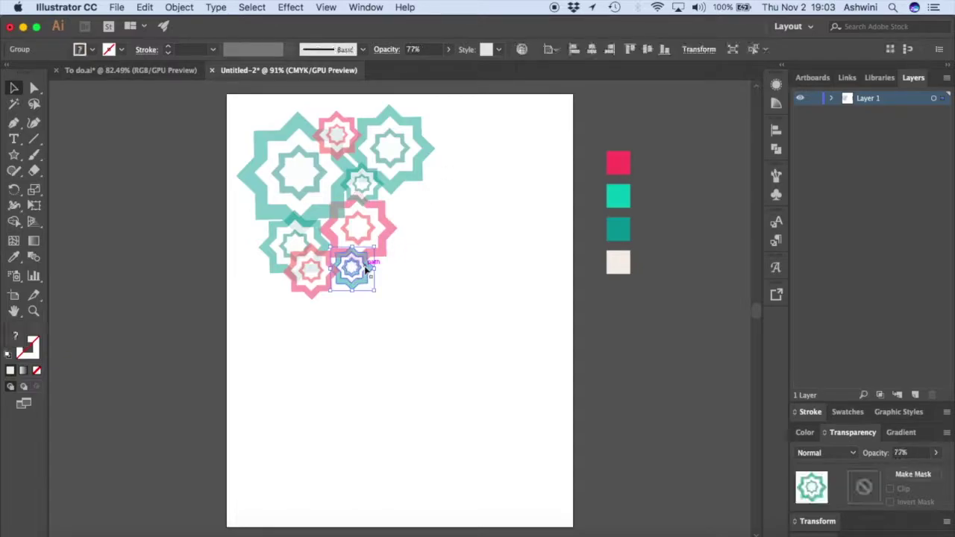
drag(375, 288, 348, 272)
drag(353, 277, 354, 279)
click(431, 280)
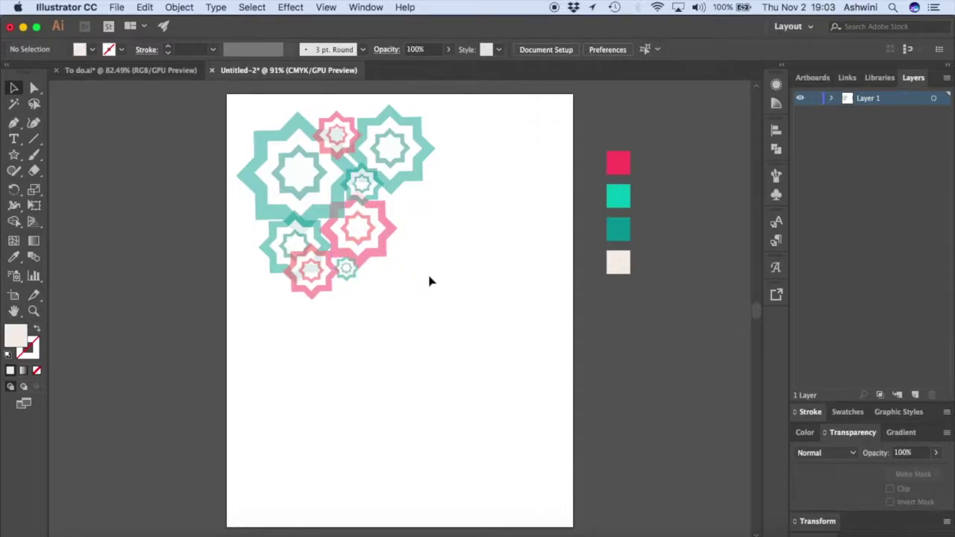
- Group all the motifs of the cluster and check the cluster placement in the To do.ai design
drag(457, 122, 237, 324)
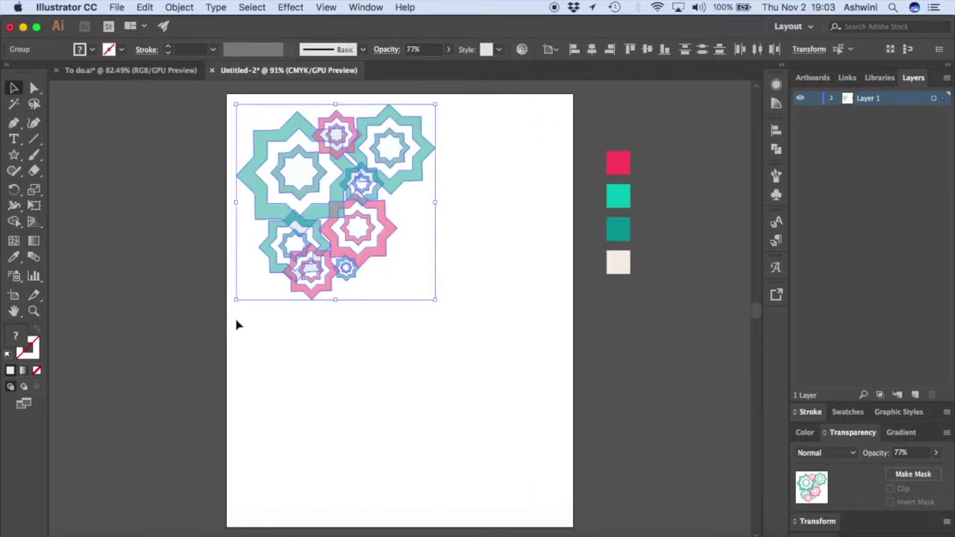
key(super+g)
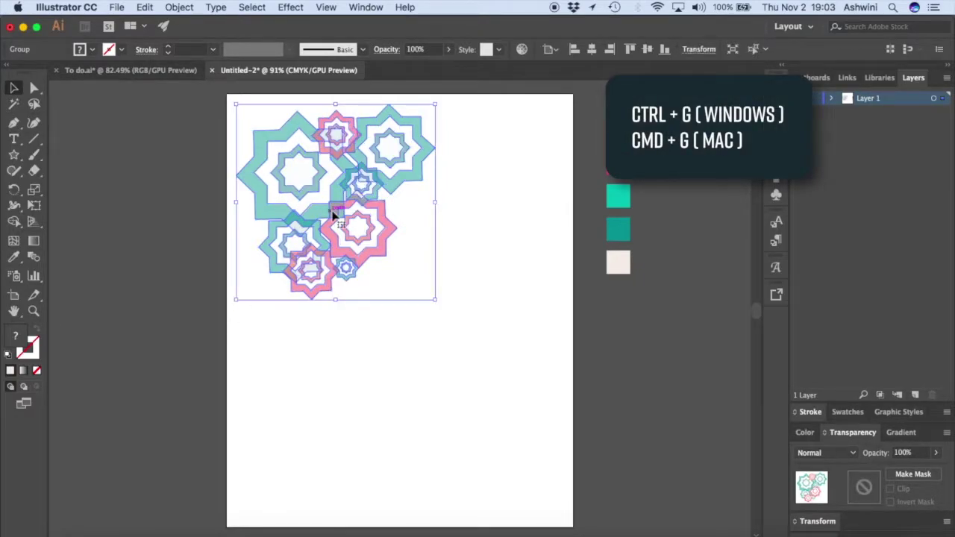
click(179, 77)
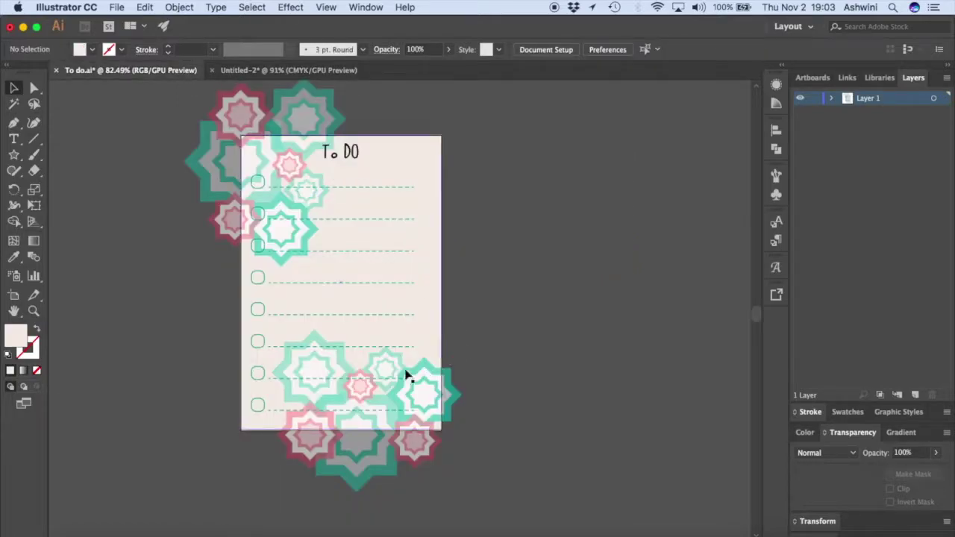
click(299, 72)
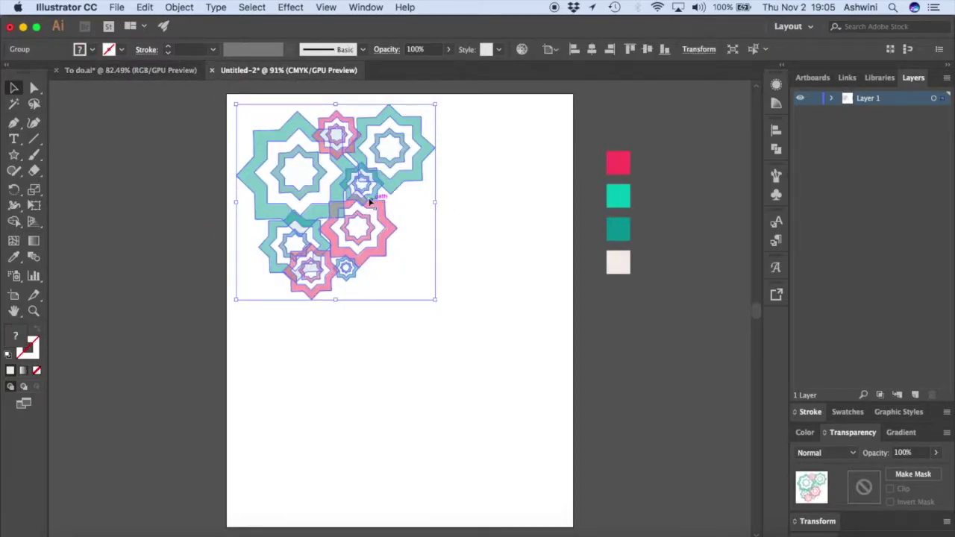
- Create a copy of the grouped cluster rotated 135° and place it over the artboard's lower-right corner
right_click(368, 202)
mouse_move(427, 332)
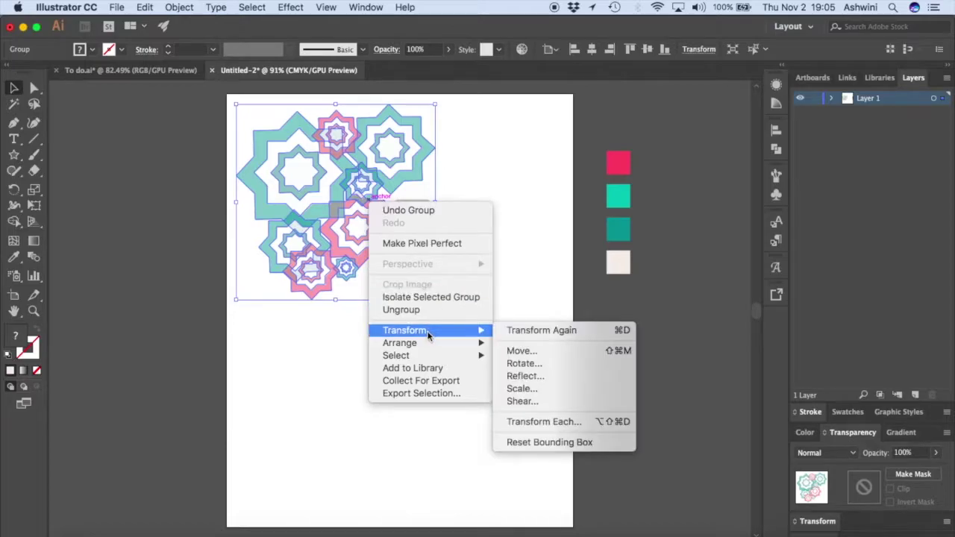
click(521, 363)
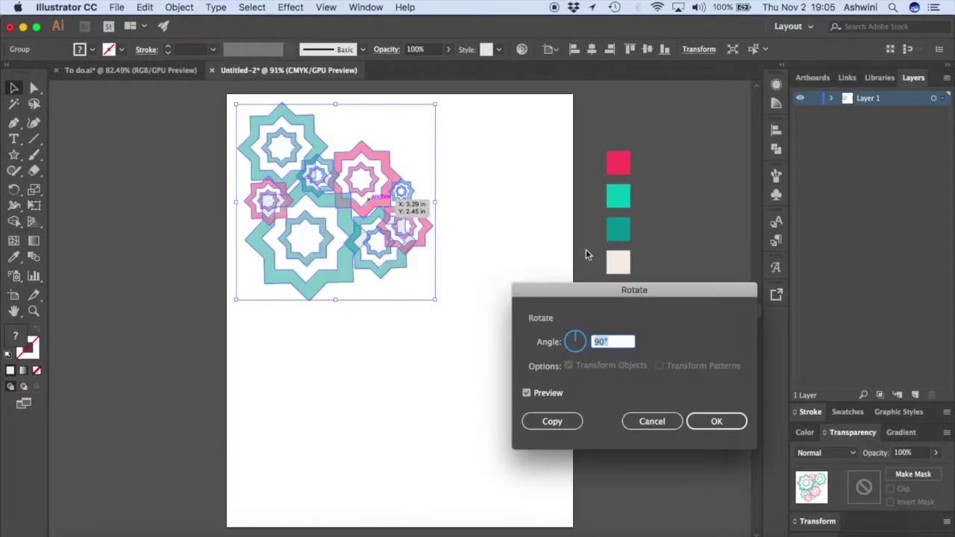
text(135)
click(526, 393)
click(526, 393)
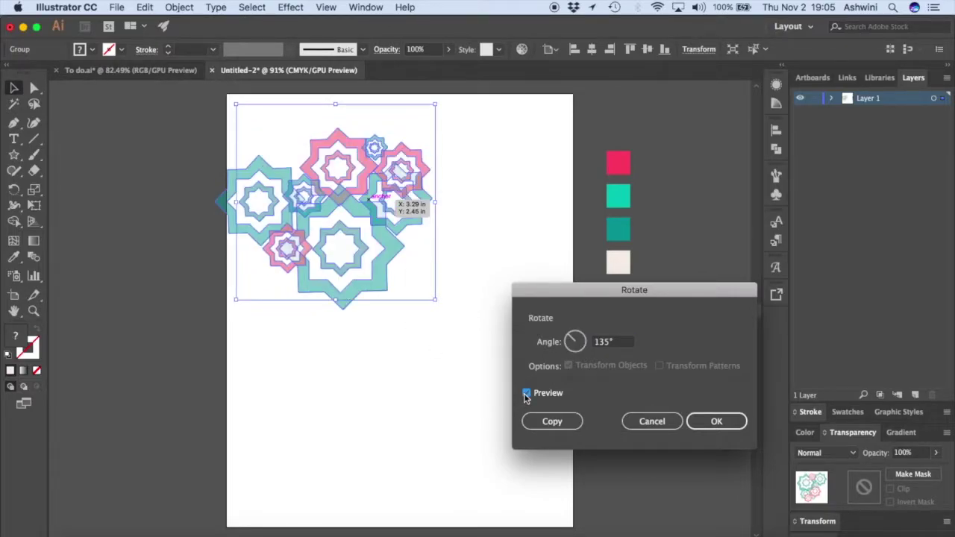
click(561, 422)
click(561, 422)
drag(375, 238, 708, 459)
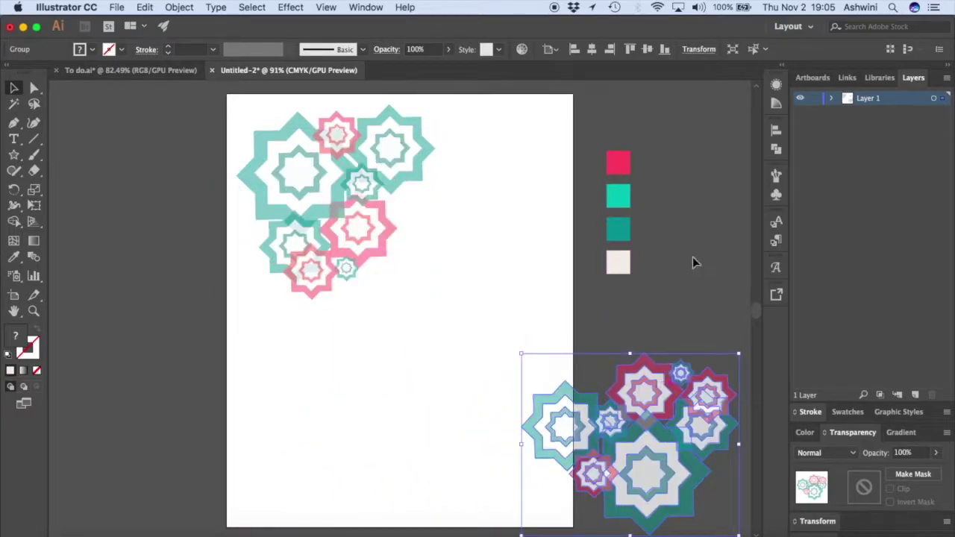
click(706, 256)
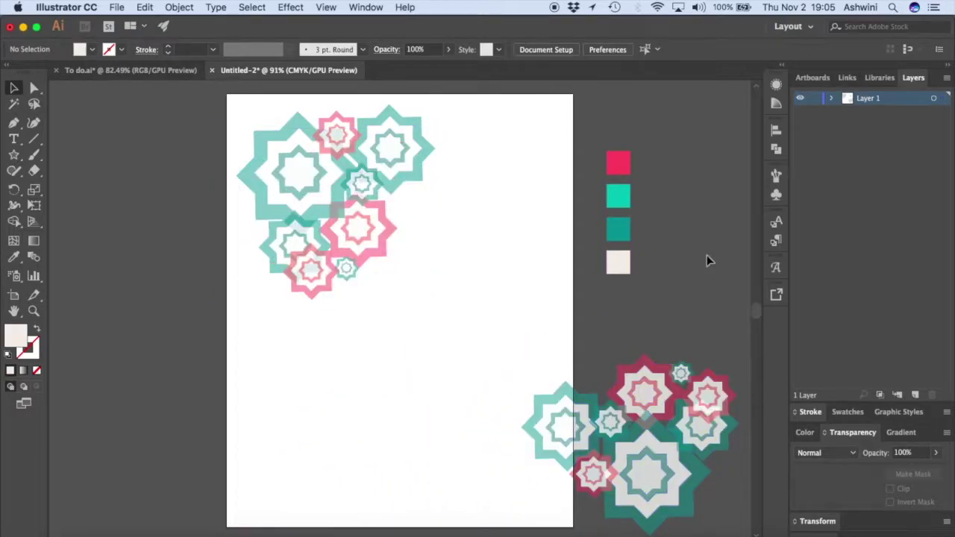
- Refer to the To do.ai design and move the original cluster outside the artboard, beside its upper-left corner
click(96, 73)
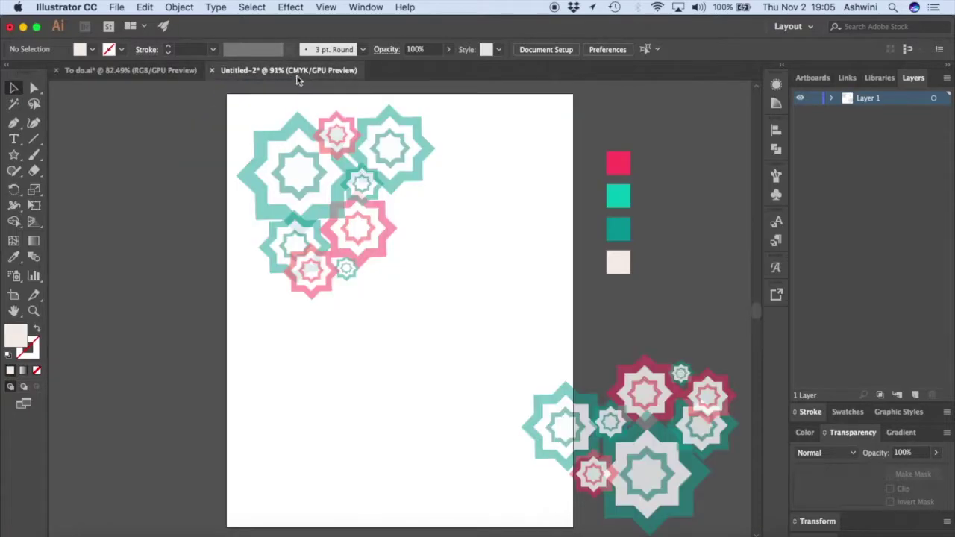
click(303, 71)
drag(235, 104, 403, 279)
drag(322, 233, 142, 214)
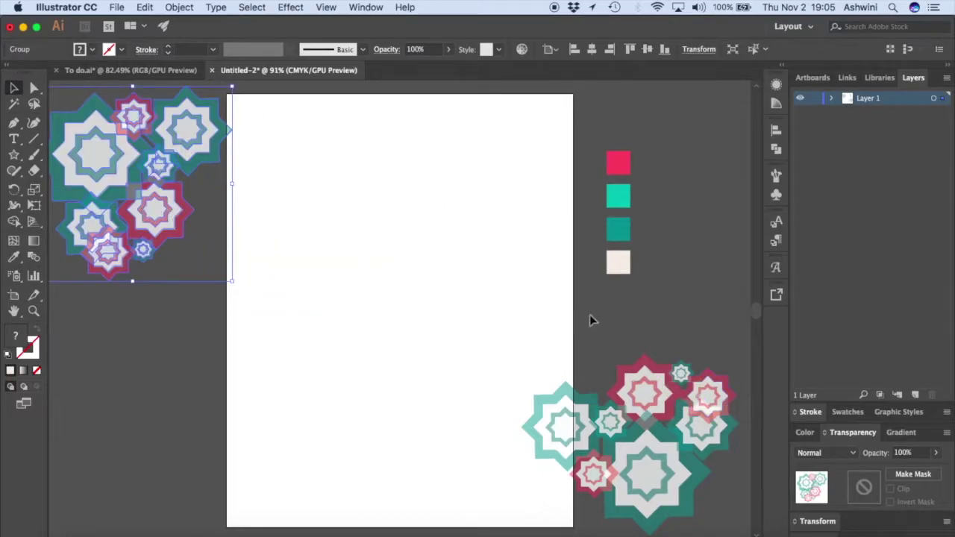
- Draw a cream rectangle that nearly fills the artboard, leaving a narrow white margin all around
scroll(634, 326, right, 3)
scroll(634, 326, down, 2)
scroll(351, 206, left, 1)
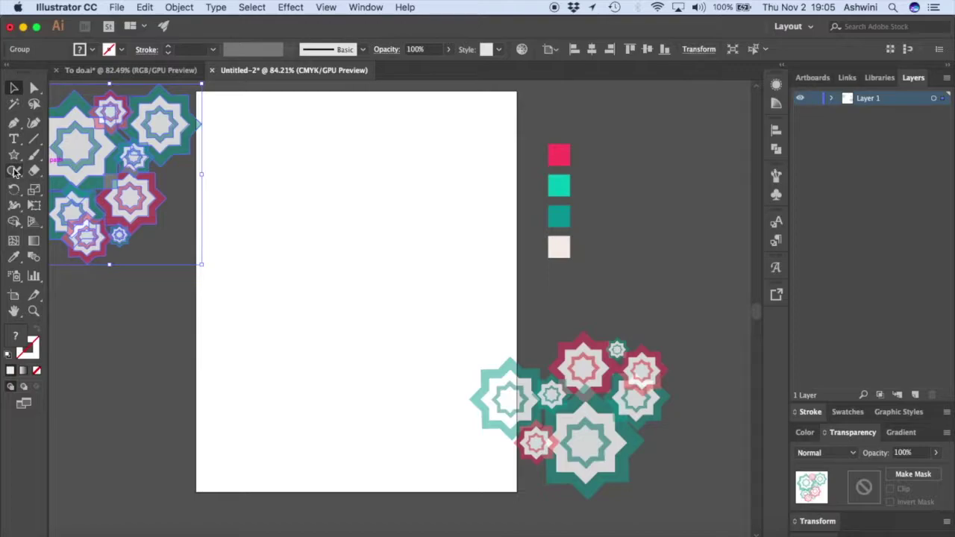
drag(13, 155, 75, 154)
drag(206, 101, 501, 483)
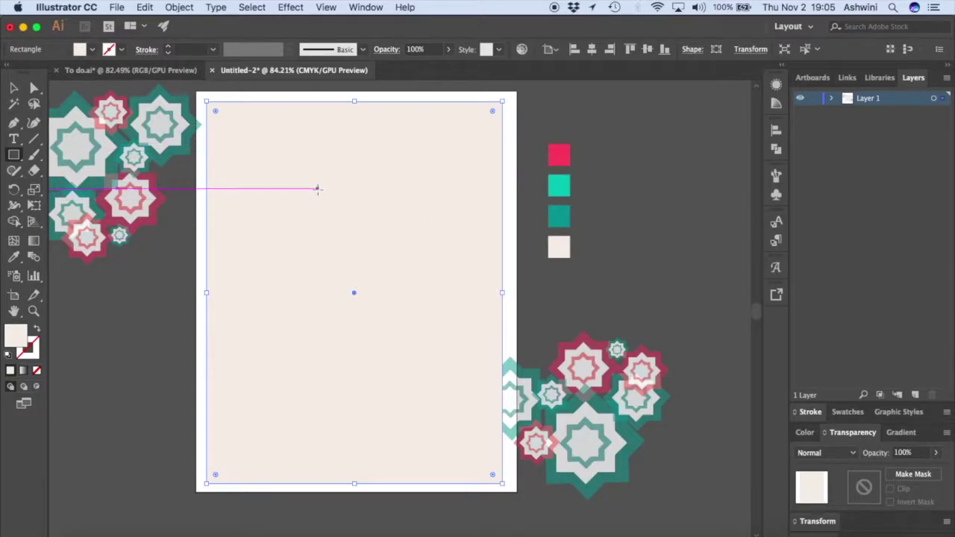
- Add the heading text "To DO" near the top centre of the cream rectangle
click(13, 139)
click(328, 112)
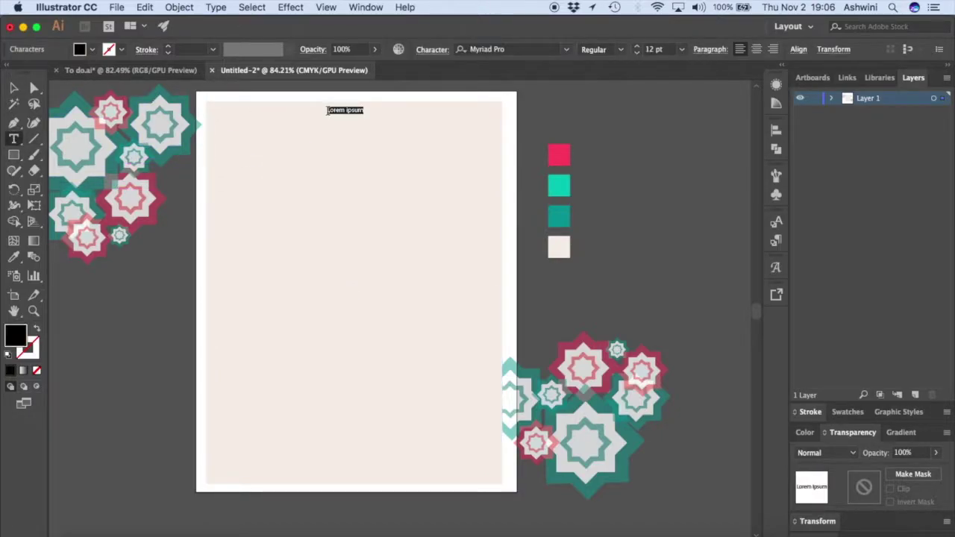
key(BackSpace)
text(To DO)
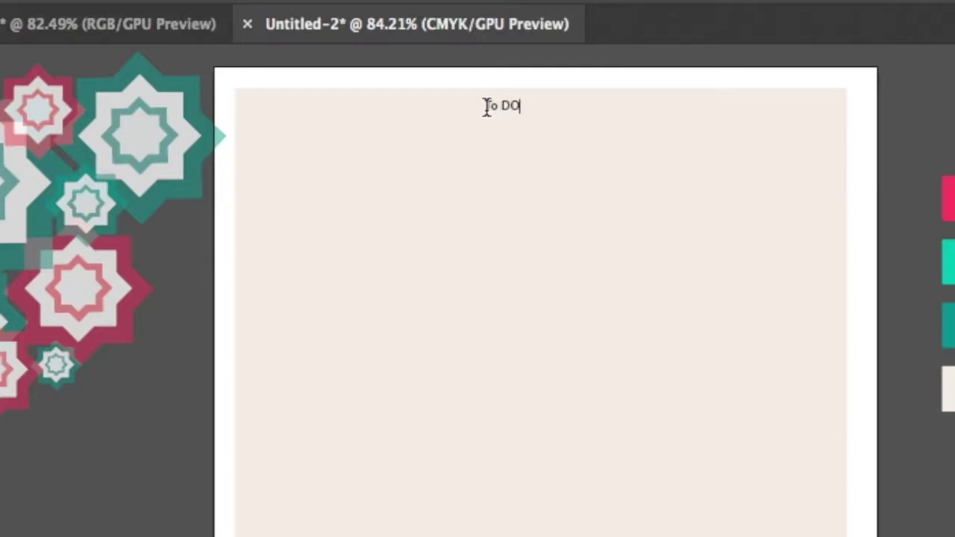
- Set the heading's font to AManoBoldensada at 72 pt
drag(530, 101, 450, 94)
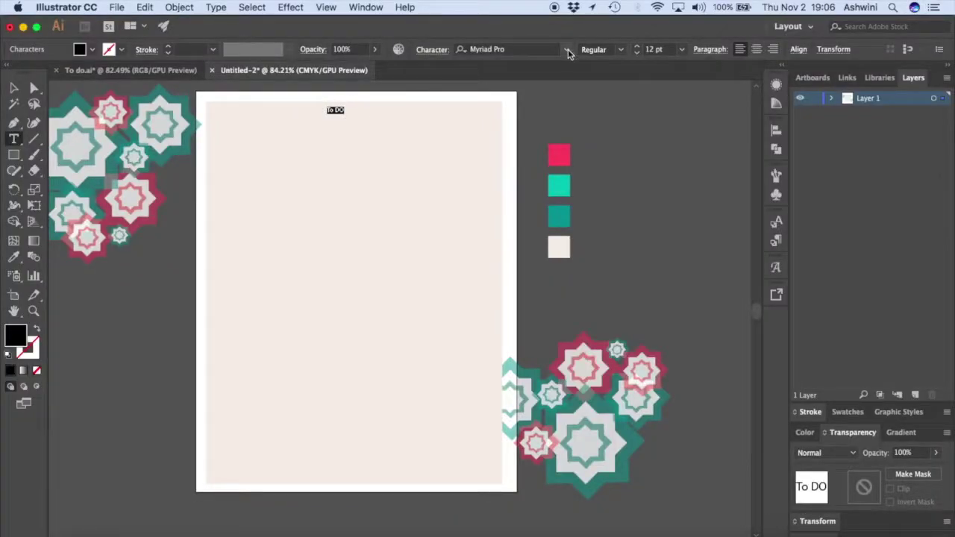
click(567, 49)
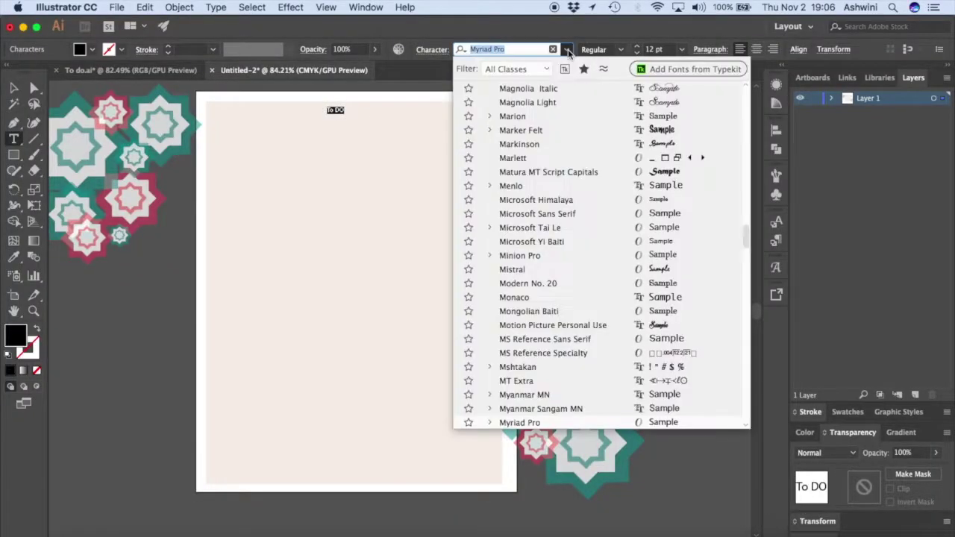
scroll(572, 105, up, 15)
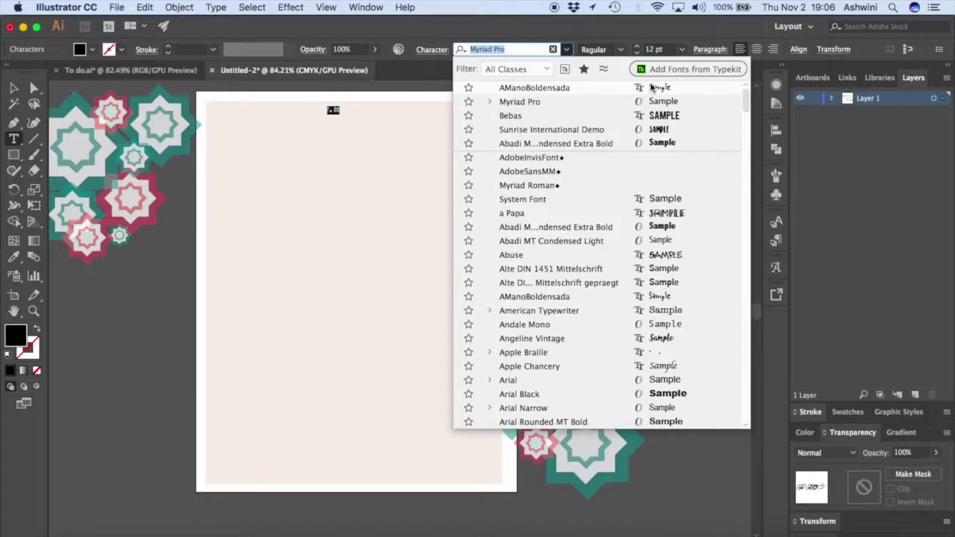
click(652, 88)
click(681, 50)
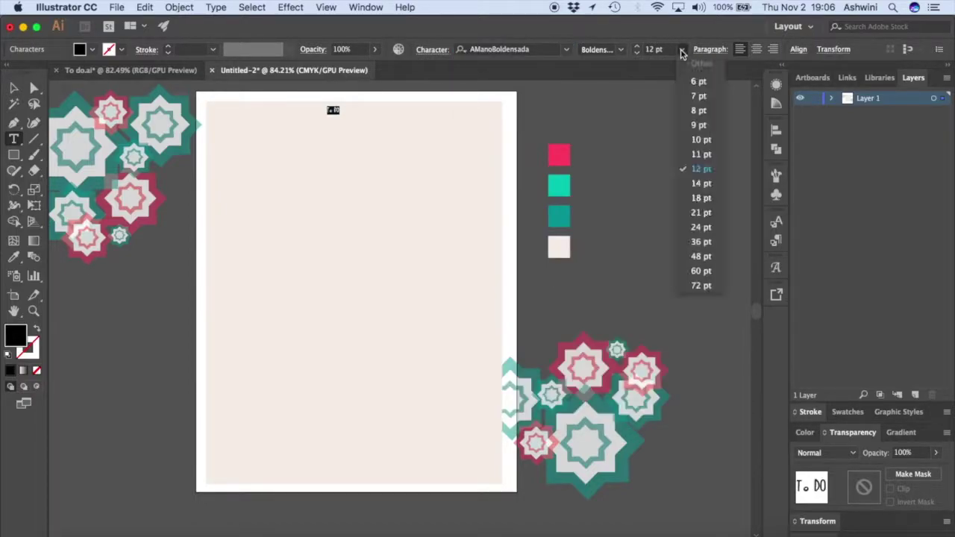
click(700, 285)
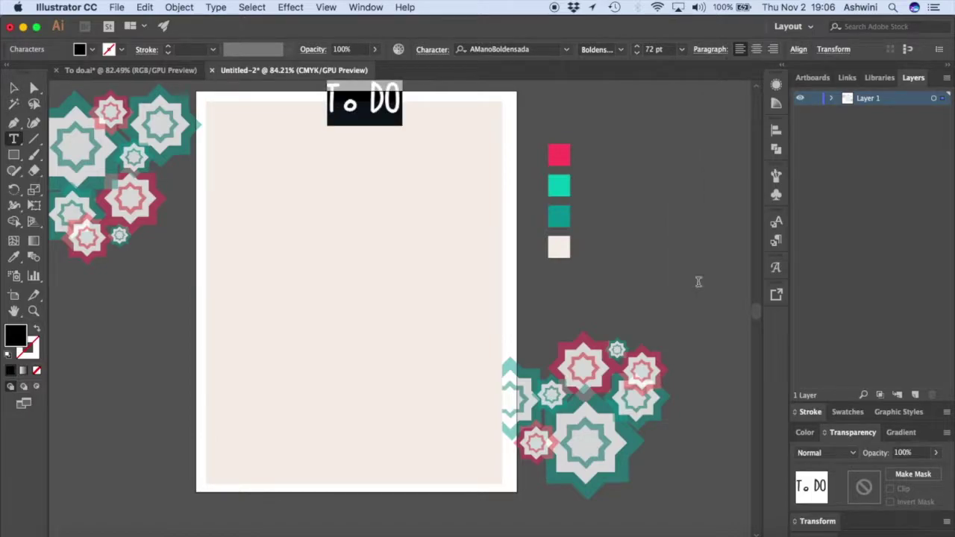
- Move the heading inside the top edge of the cream rectangle and set its size to 60 pt
click(13, 87)
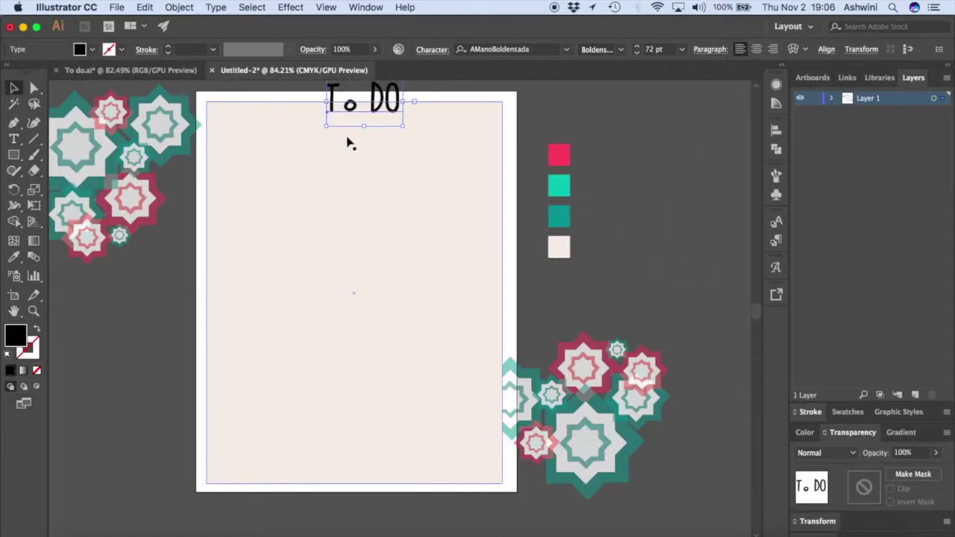
drag(389, 113, 375, 139)
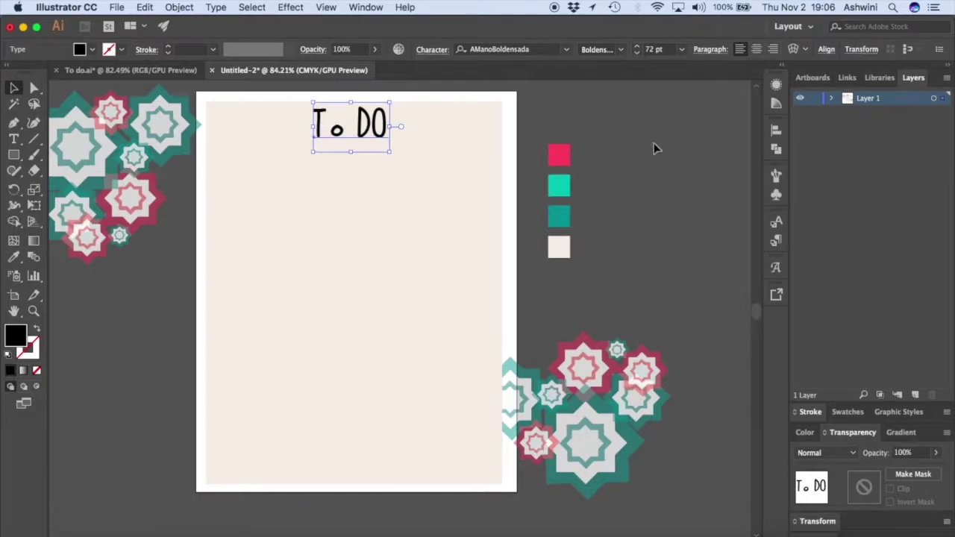
click(681, 49)
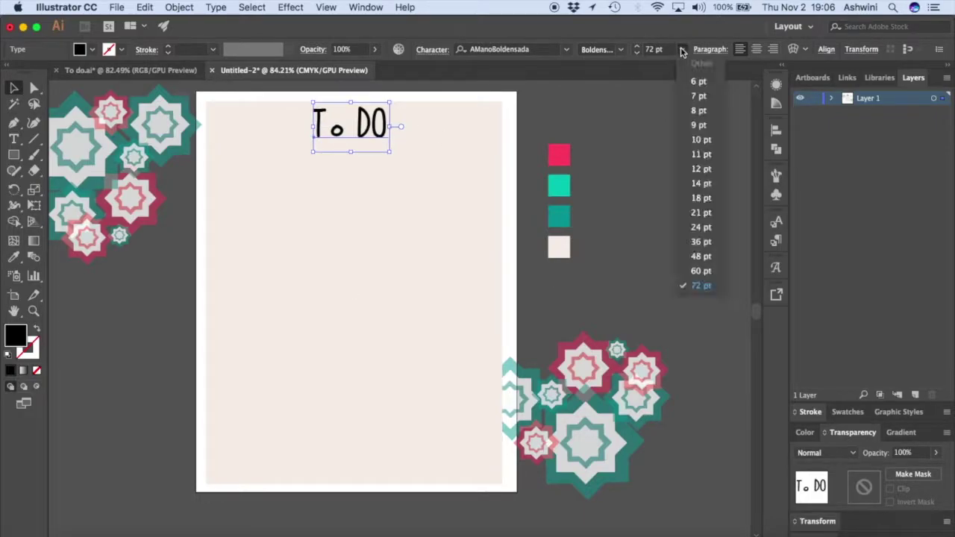
click(699, 270)
drag(366, 132, 366, 127)
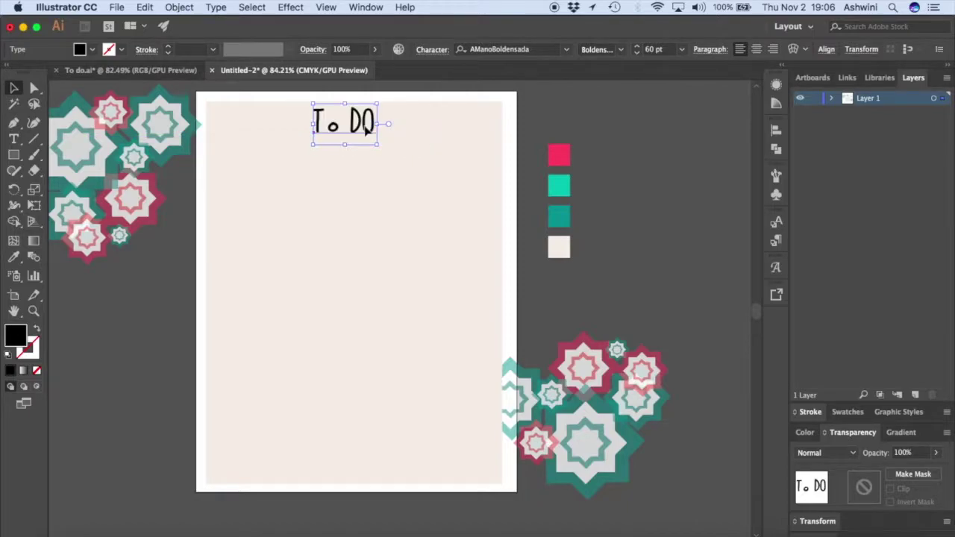
click(683, 200)
key(super+z)
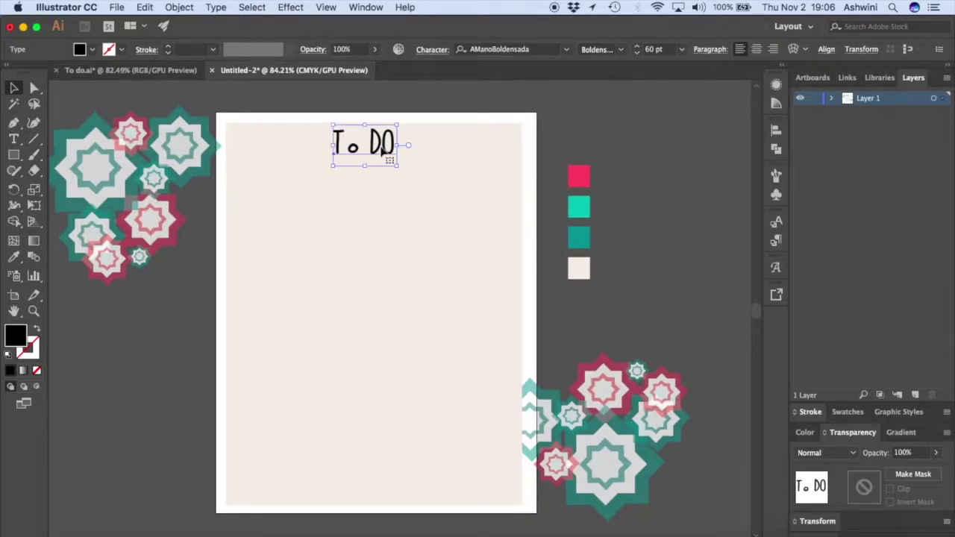
- Centre-align the heading text, centre it horizontally on the cream rectangle and nudge it slightly down
click(756, 49)
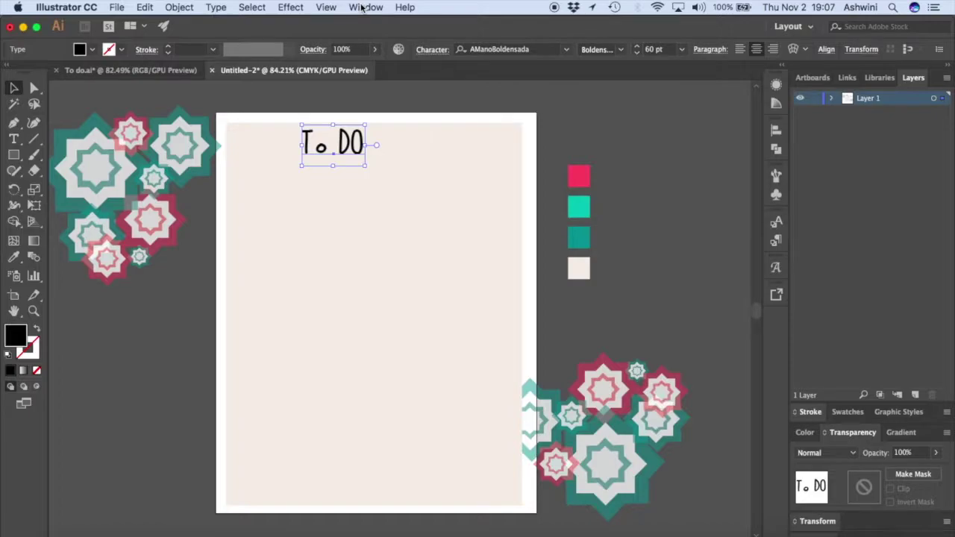
click(363, 8)
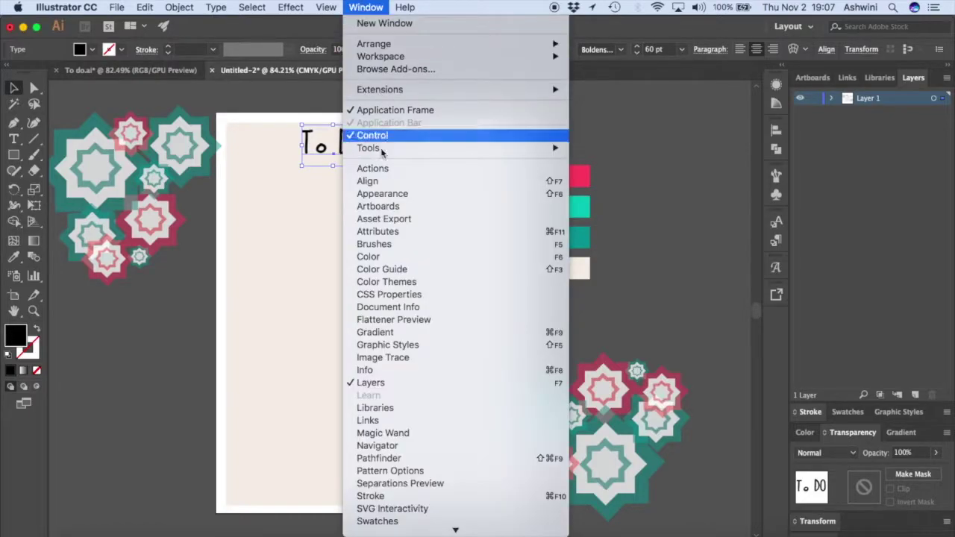
click(687, 143)
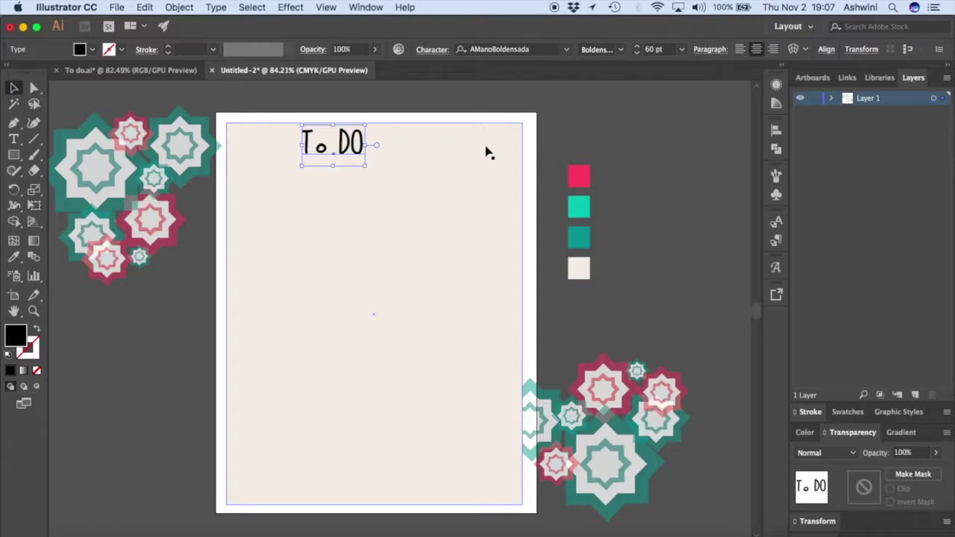
shift+click(448, 150)
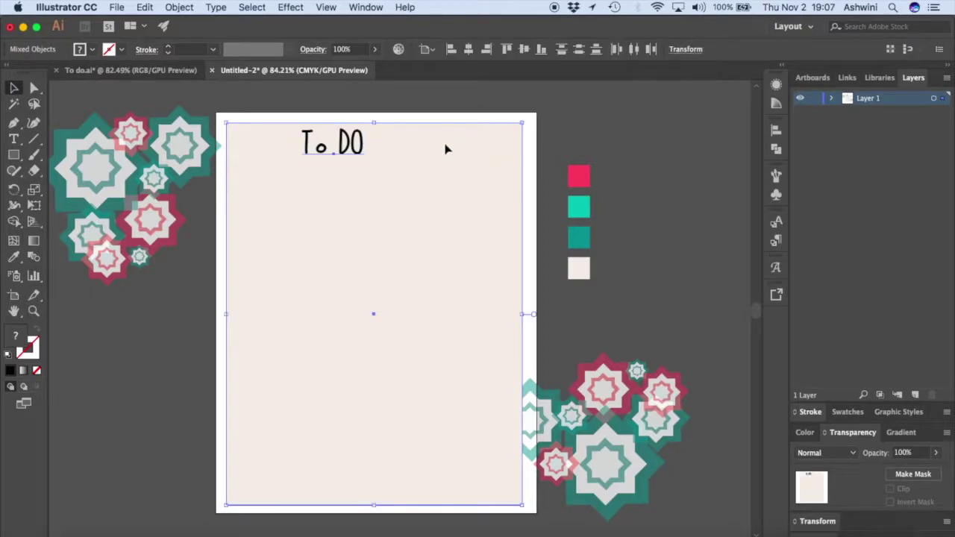
click(469, 51)
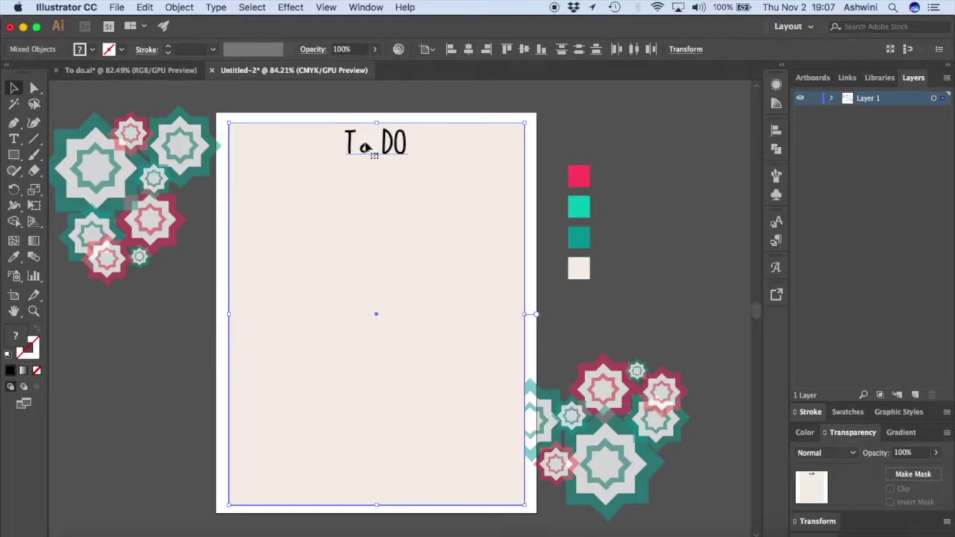
click(663, 179)
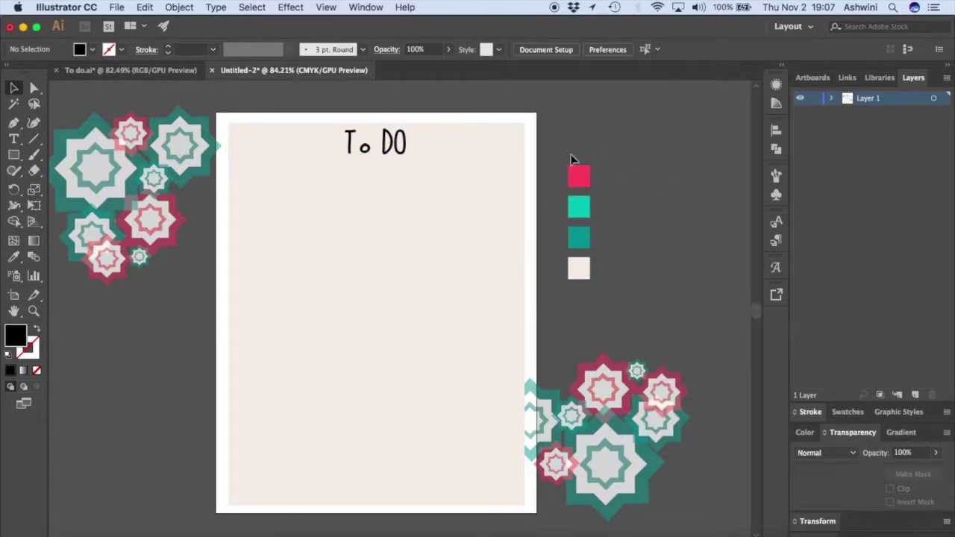
click(405, 152)
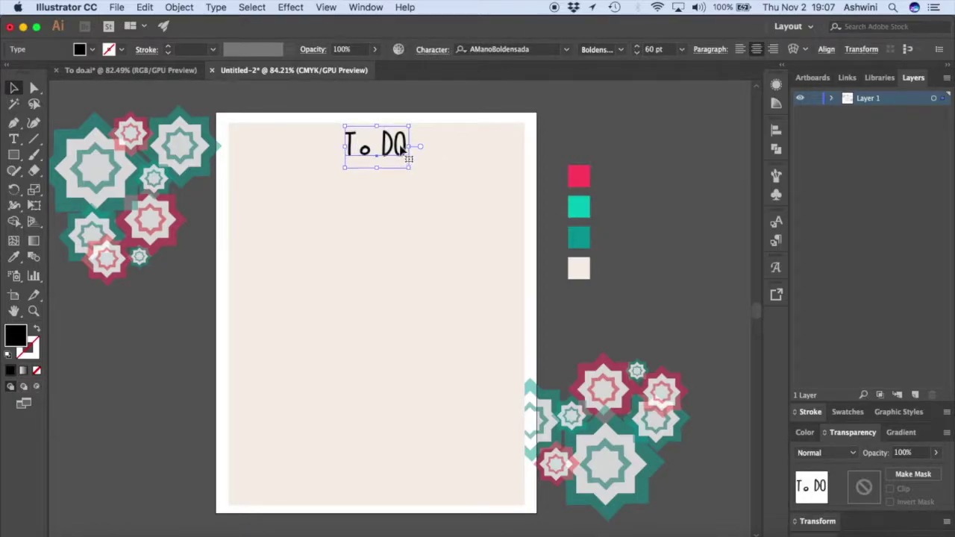
click(656, 162)
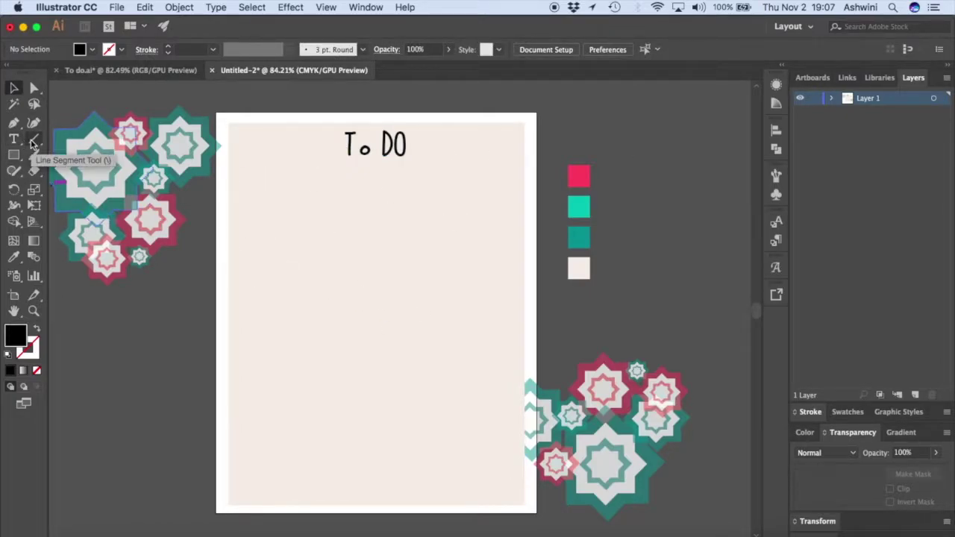
- Draw a straight horizontal line below the heading, spanning most of the cream rectangle's width
drag(33, 144, 81, 142)
mouse_move(153, 179)
mouse_down()
mouse_move(515, 176)
mouse_move(531, 255)
mouse_move(518, 177)
mouse_move(517, 202)
mouse_up()
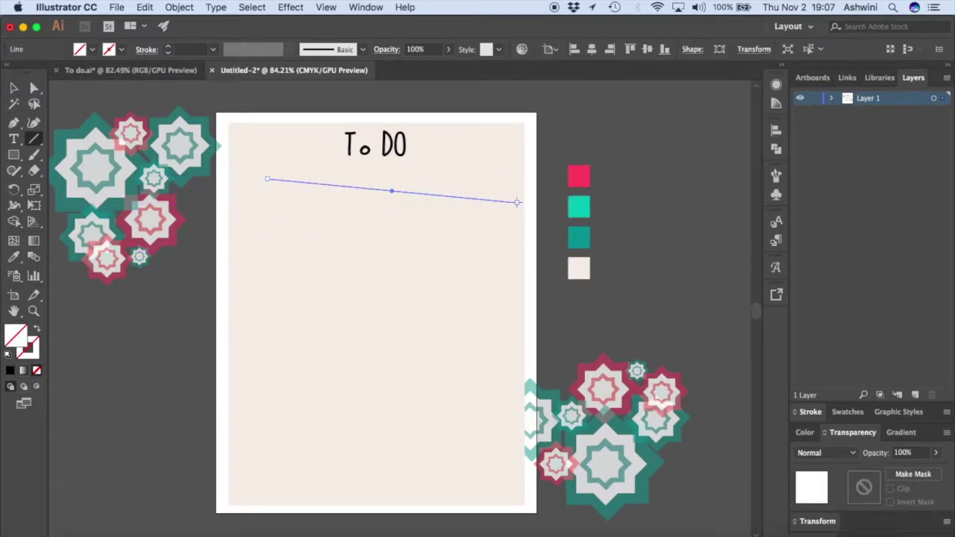
key(ctrl+z)
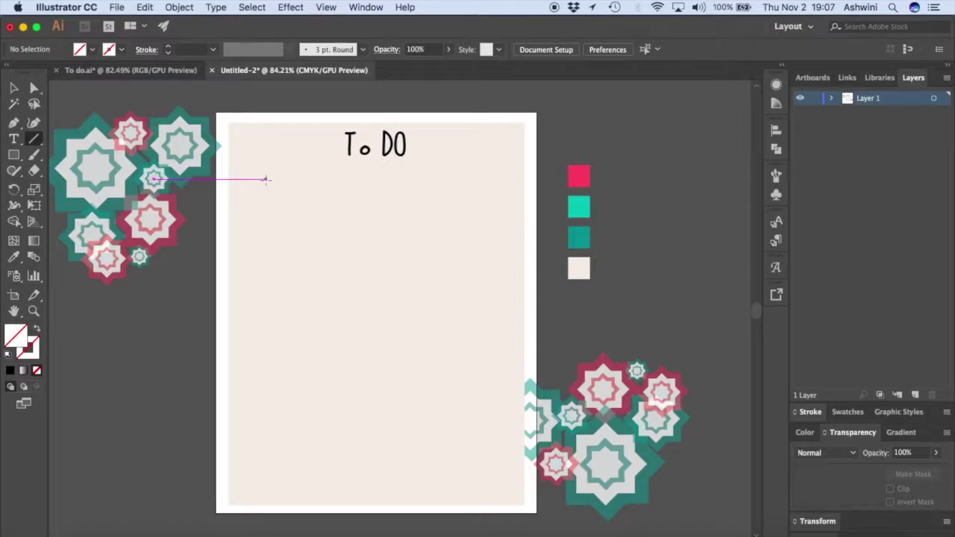
drag(265, 180, 510, 183)
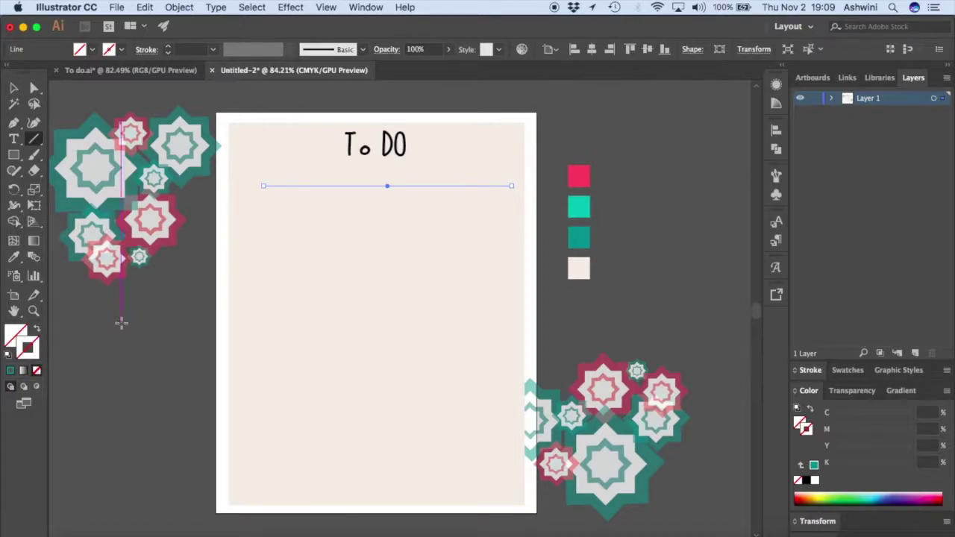
- Give the line the dark teal sample square's colour as its stroke, with no fill
key(i)
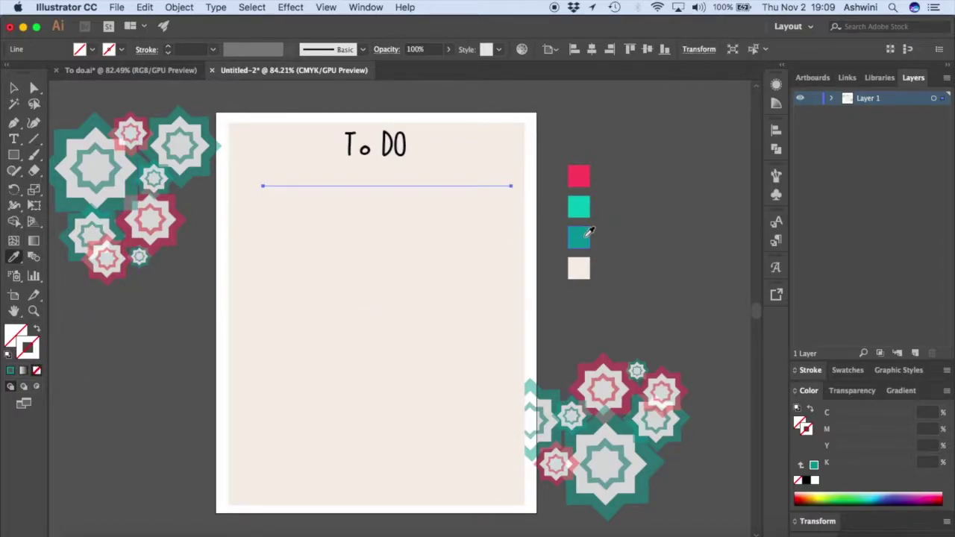
click(586, 235)
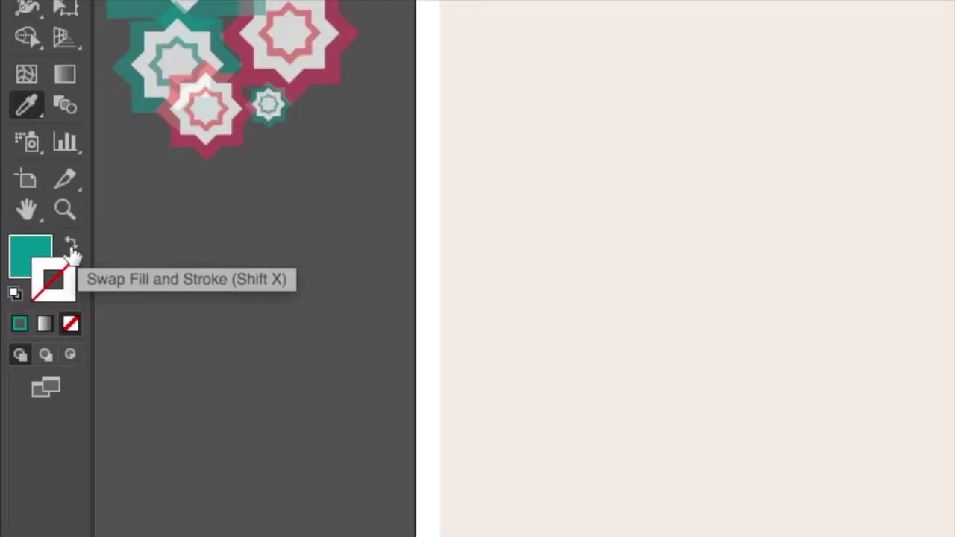
click(72, 253)
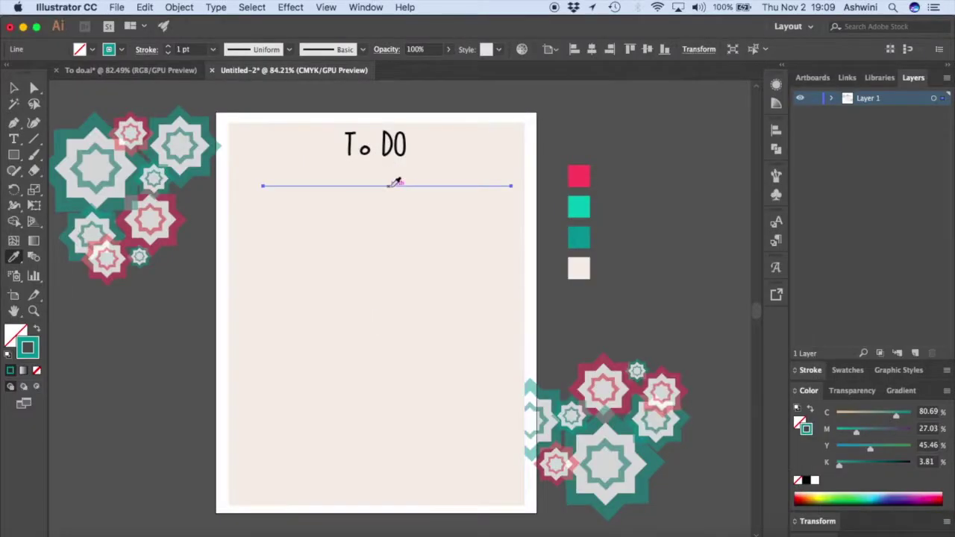
- Set the line's stroke weight to 2 pt
click(811, 370)
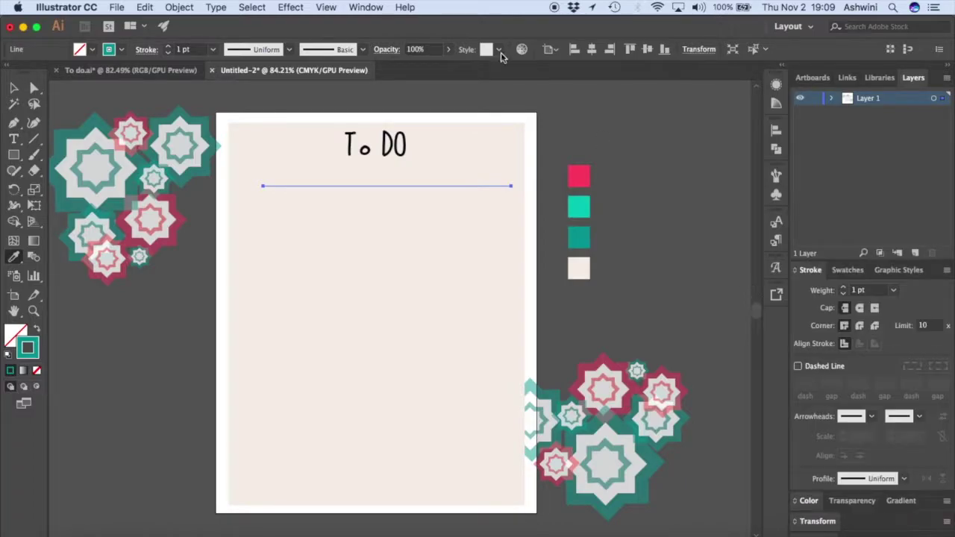
click(377, 9)
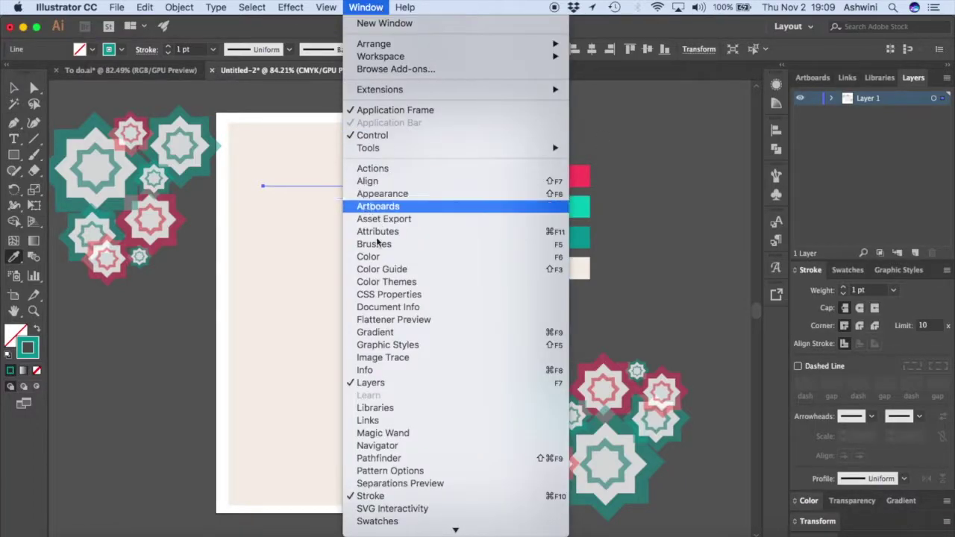
scroll(418, 268, down, 5)
key(Escape)
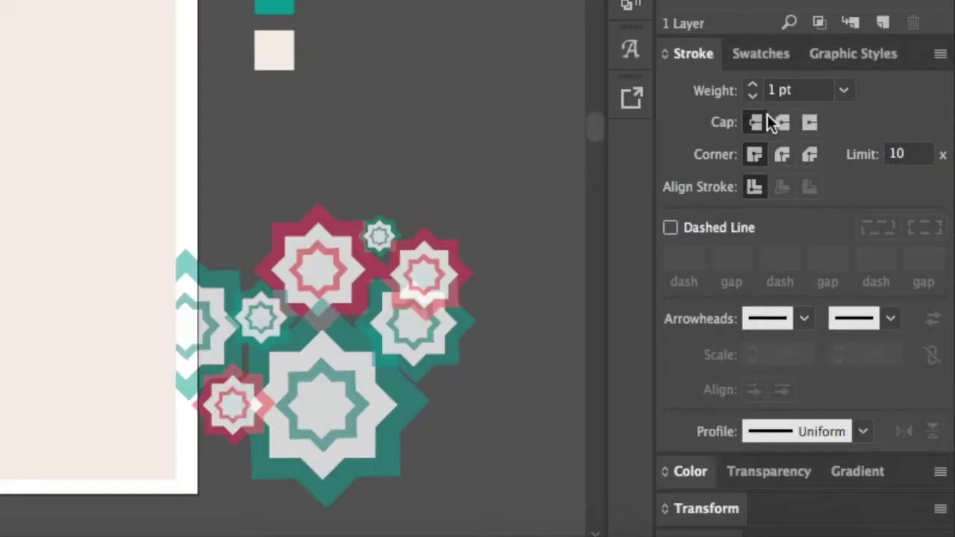
click(846, 90)
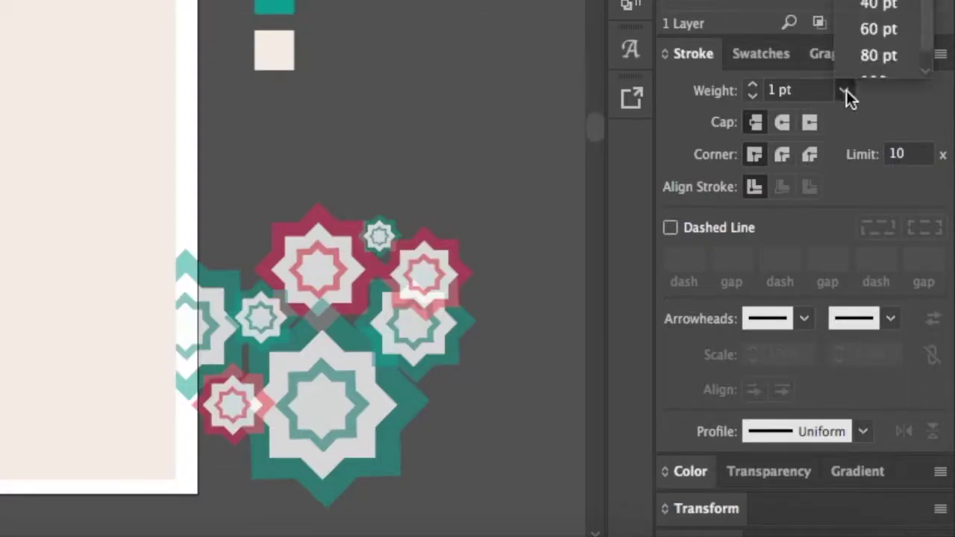
text(2)
key(Return)
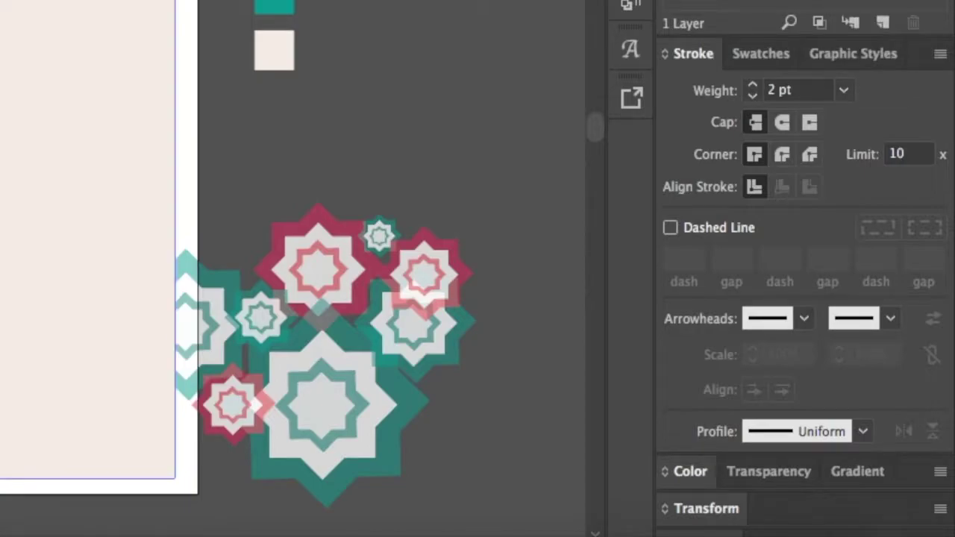
- Set the line's stroke to 1 pt with a round cap and round join, and make it dashed with 6 pt dashes
click(844, 91)
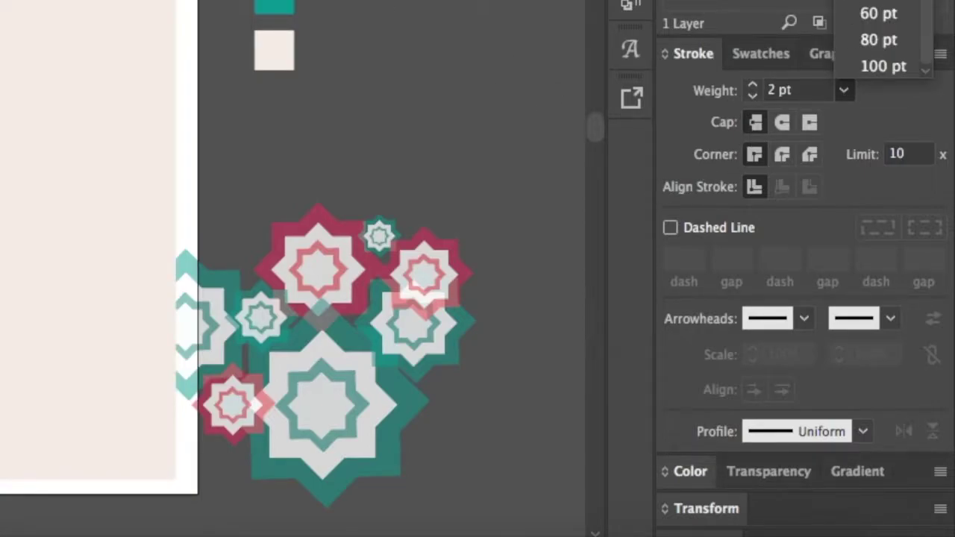
scroll(880, 37, up, 3)
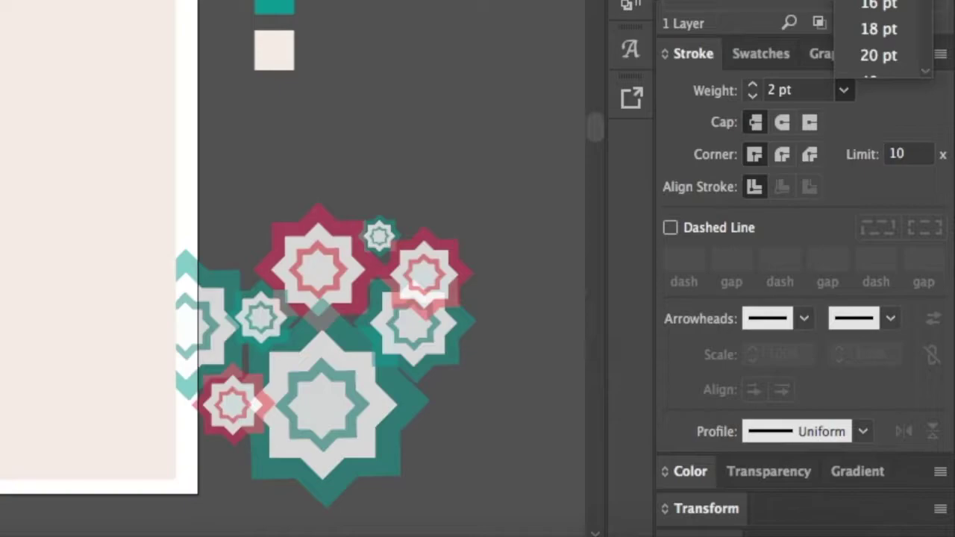
click(879, 4)
click(783, 123)
click(784, 153)
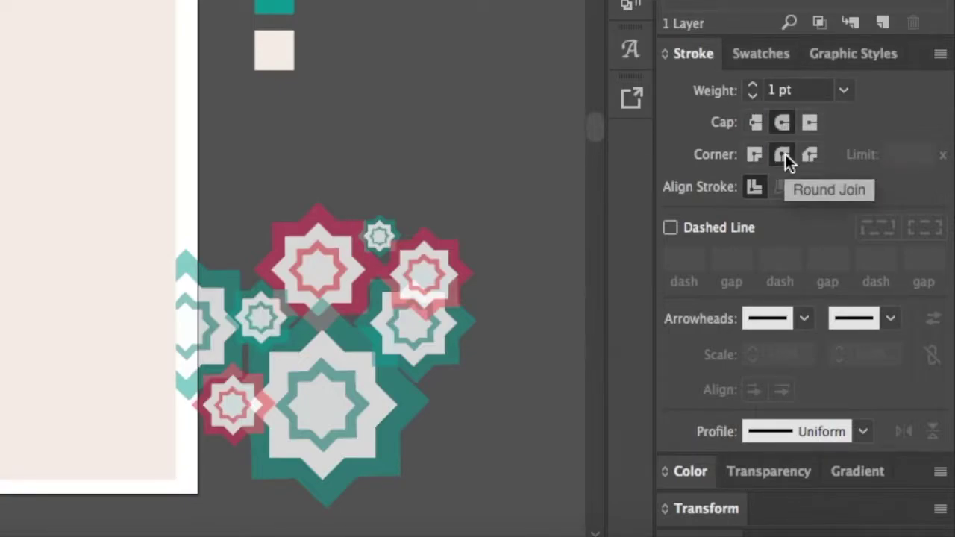
click(671, 228)
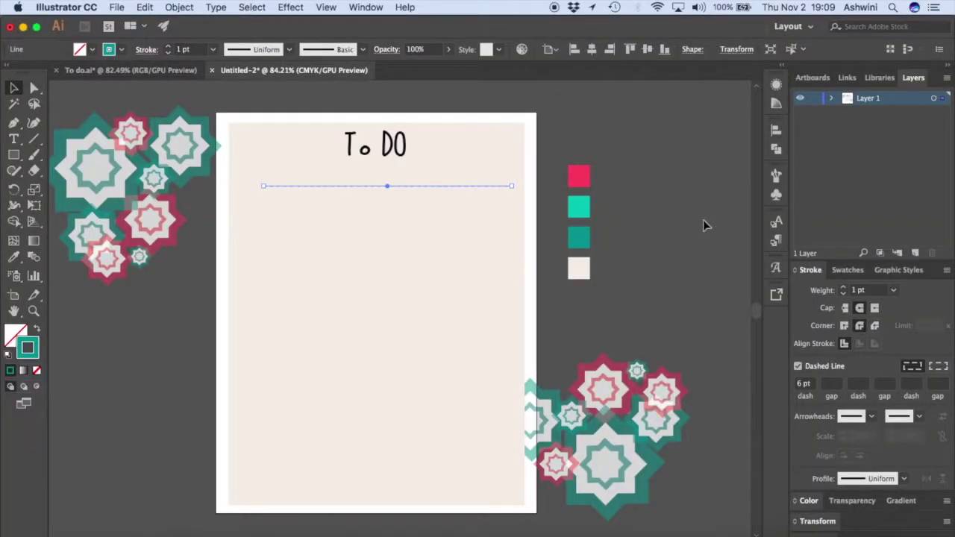
click(704, 221)
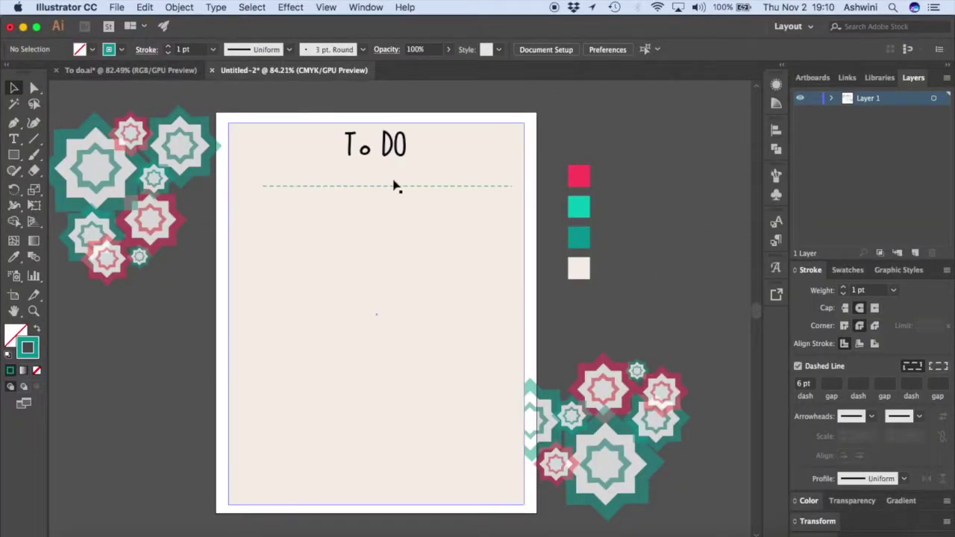
- Align the line's dashes to its path ends, adjusting their lengths to fit
scroll(424, 187, up, 3)
scroll(422, 187, up, 1)
scroll(422, 187, down, 5)
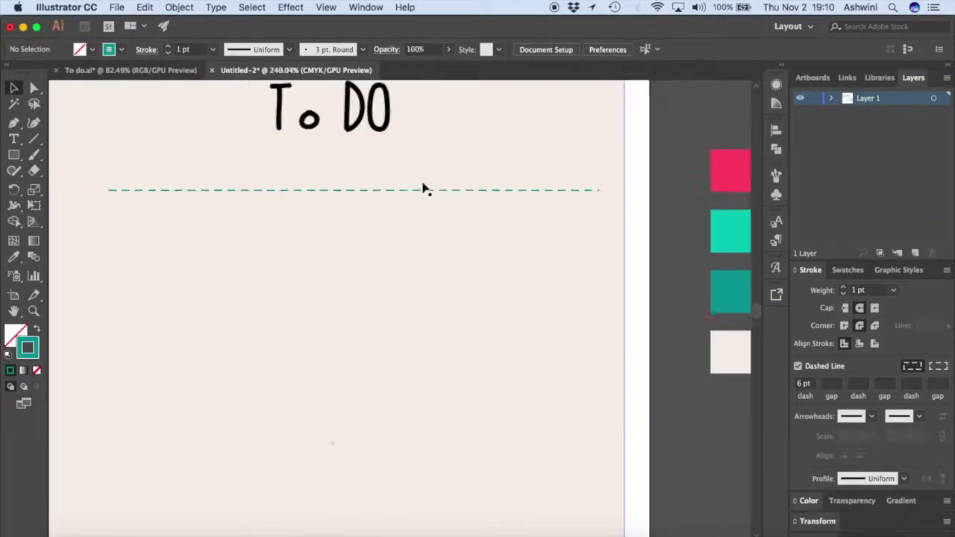
scroll(535, 180, up, 6)
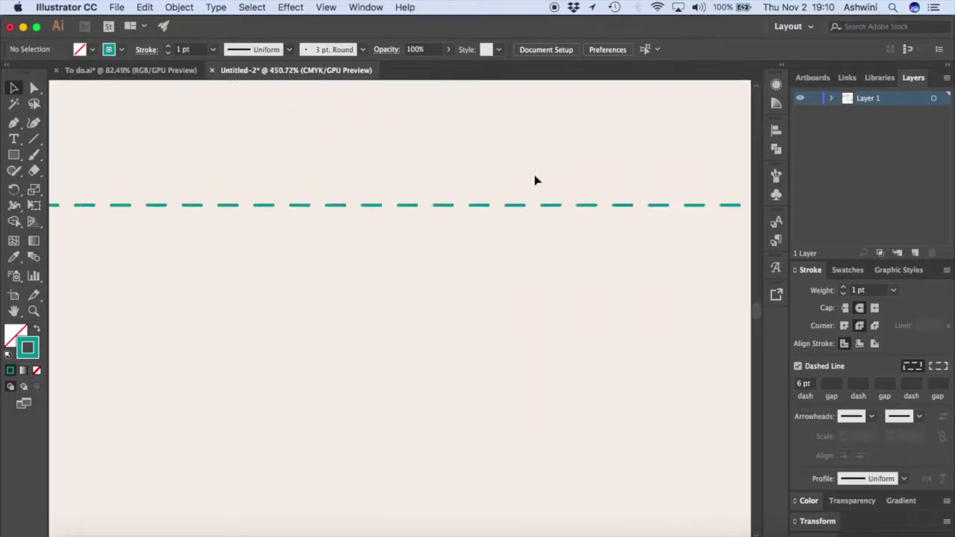
scroll(704, 247, up, 1)
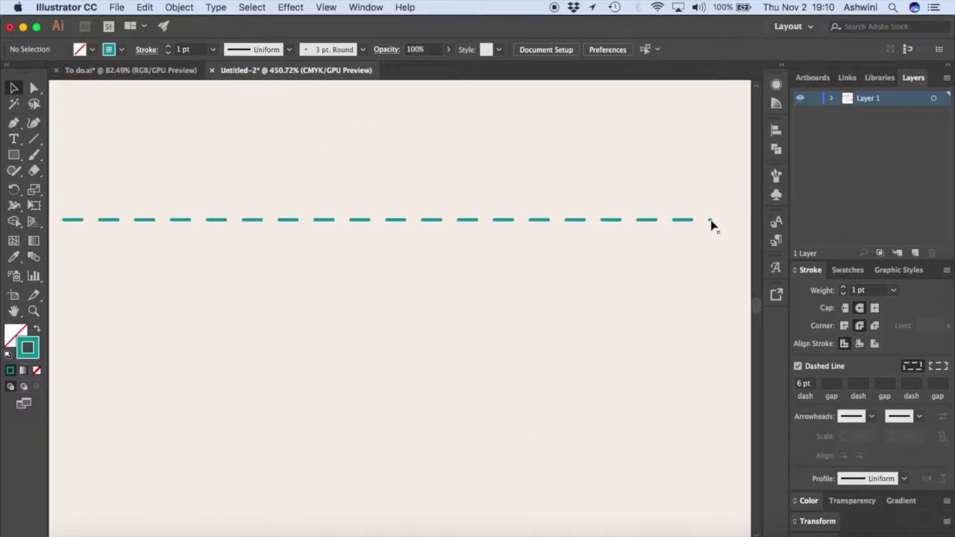
click(680, 221)
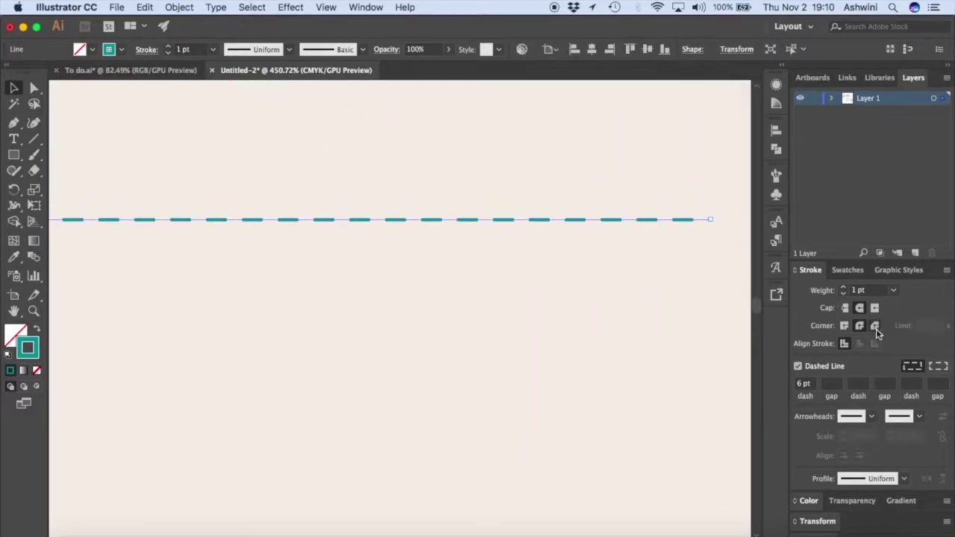
click(938, 367)
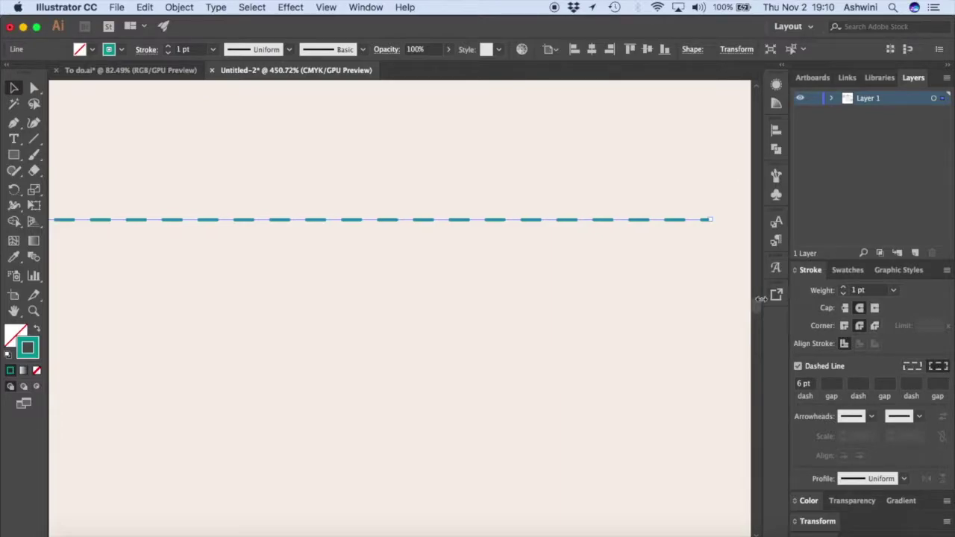
scroll(749, 341, down, 5)
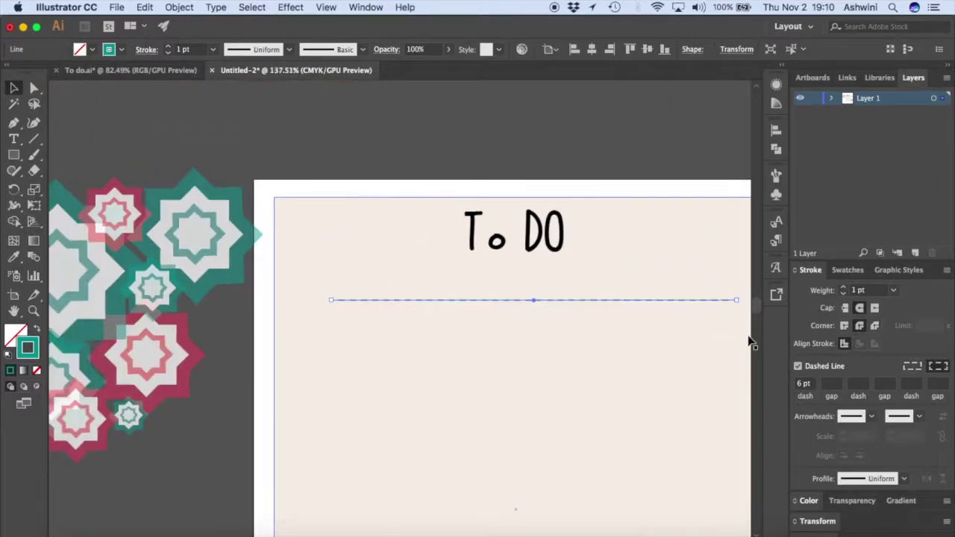
click(550, 166)
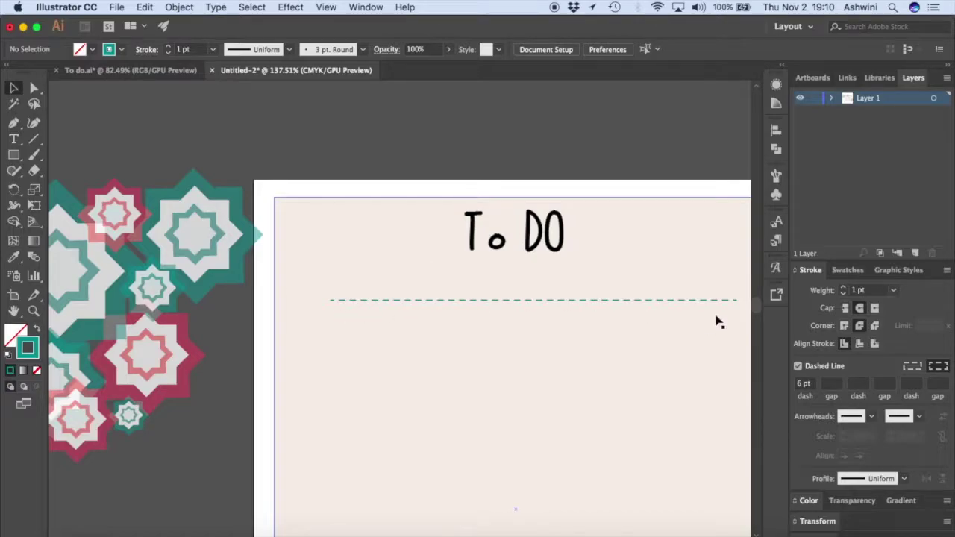
- Draw a rounded square checkbox about 0.4 in wide just before the start of the dashed line
scroll(716, 321, down, 3)
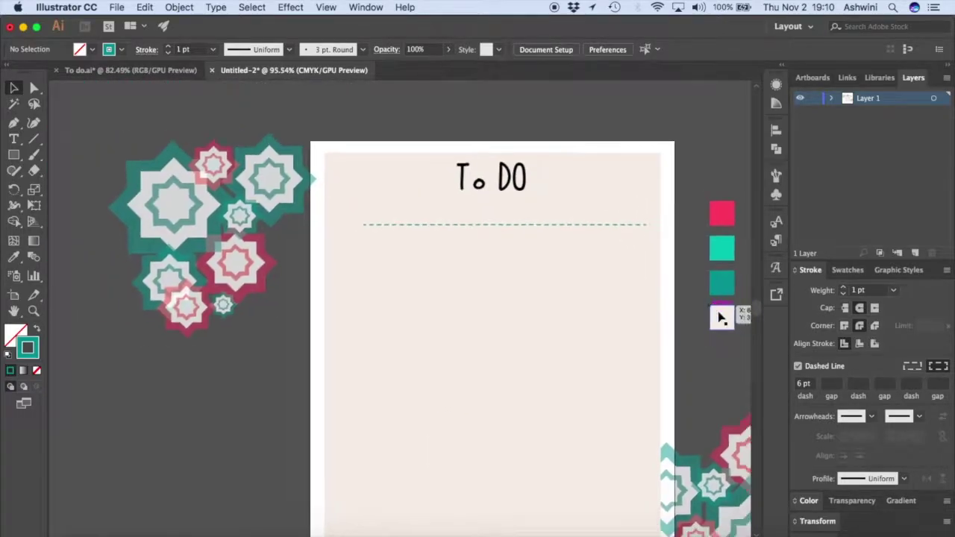
scroll(719, 316, down, 2)
scroll(571, 260, up, 2)
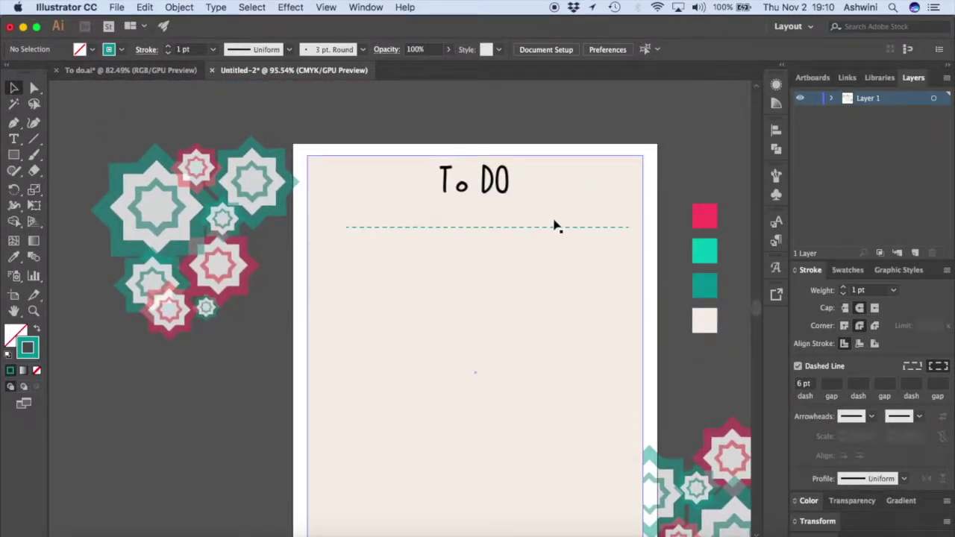
click(15, 157)
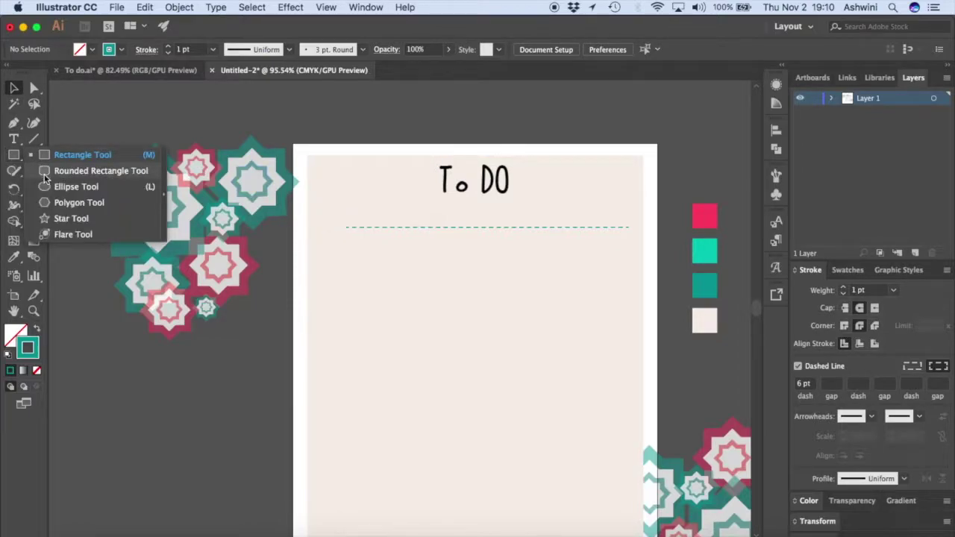
click(44, 174)
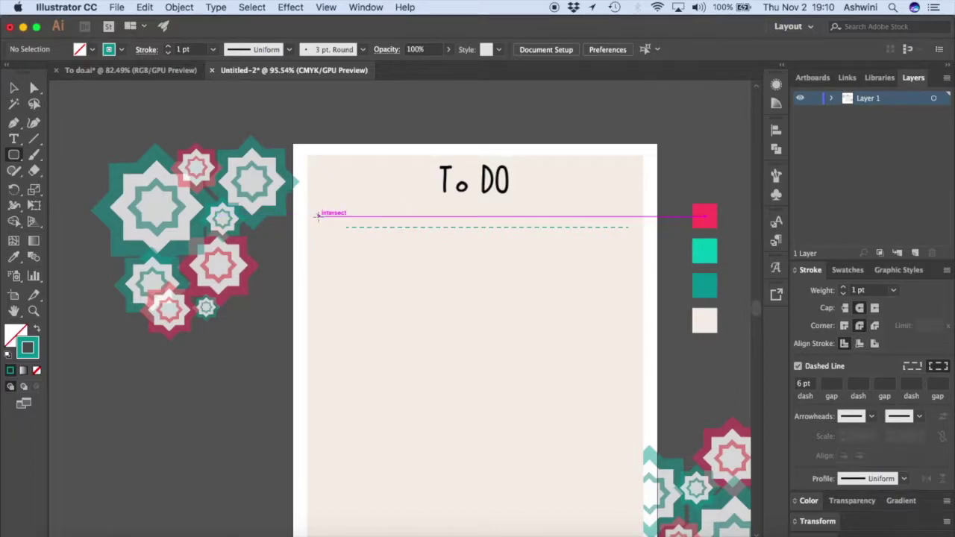
drag(318, 216, 337, 232)
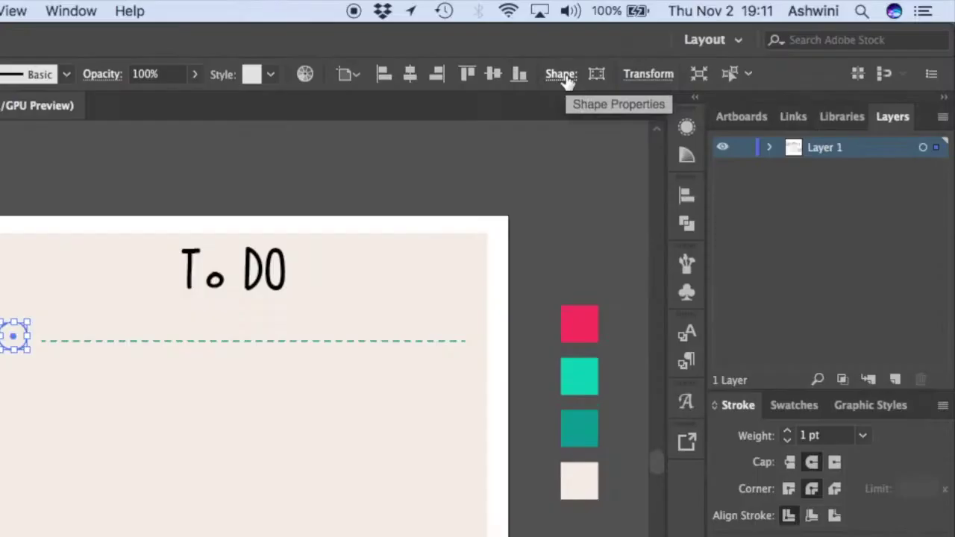
- Set all four linked corner radii of the checkbox to 0.125 in
click(693, 51)
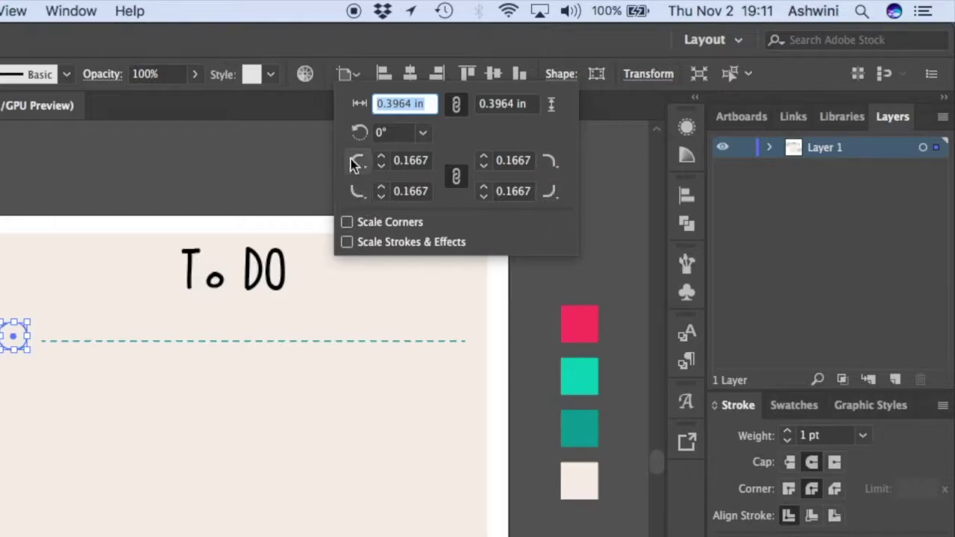
click(457, 177)
click(457, 179)
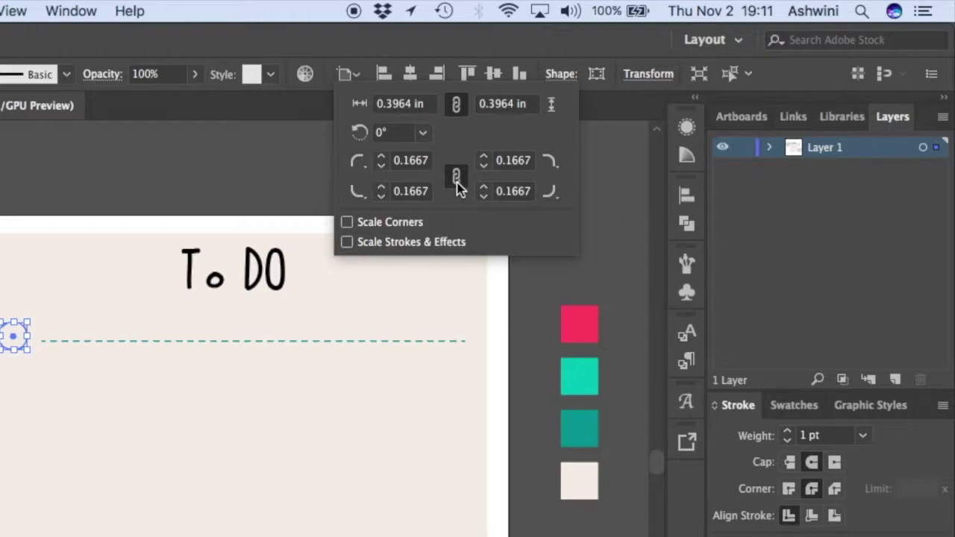
click(483, 157)
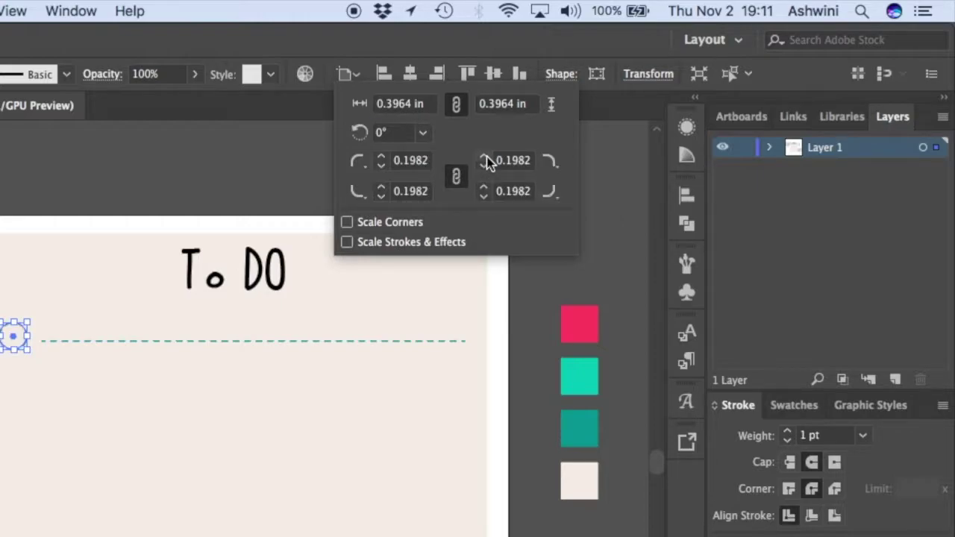
click(486, 169)
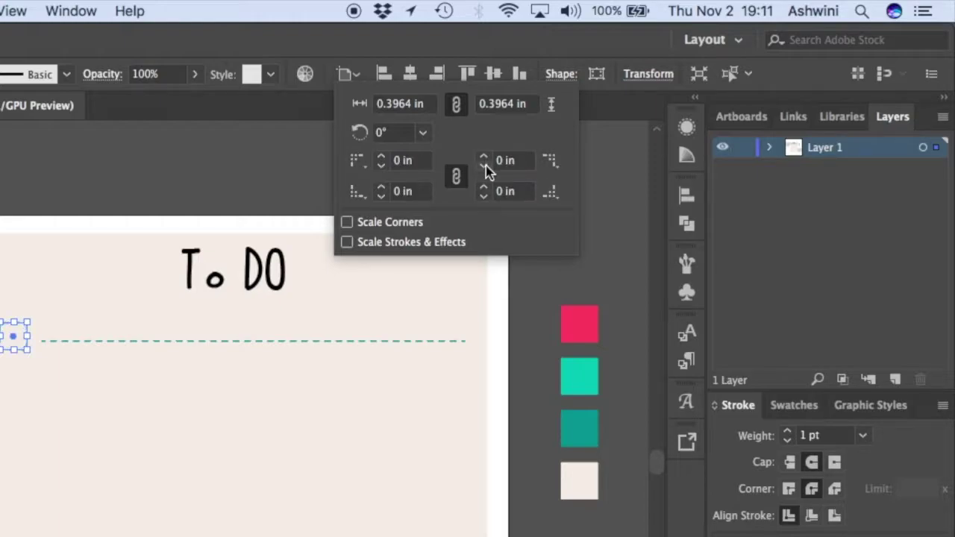
click(483, 158)
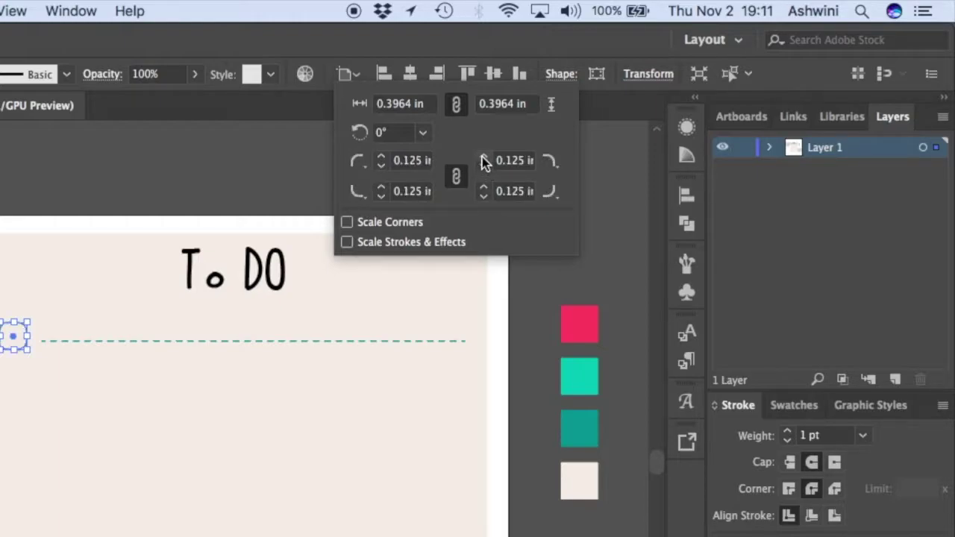
click(520, 343)
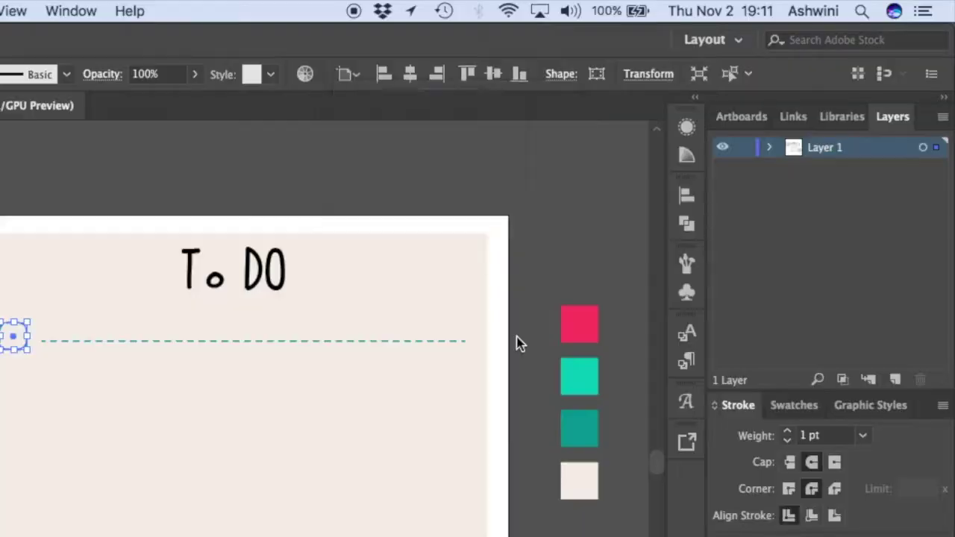
click(517, 343)
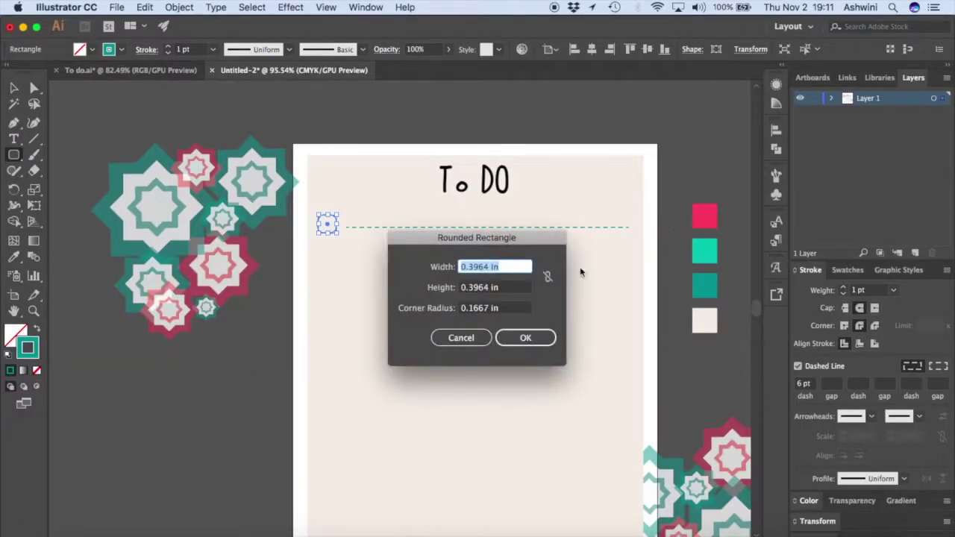
click(459, 337)
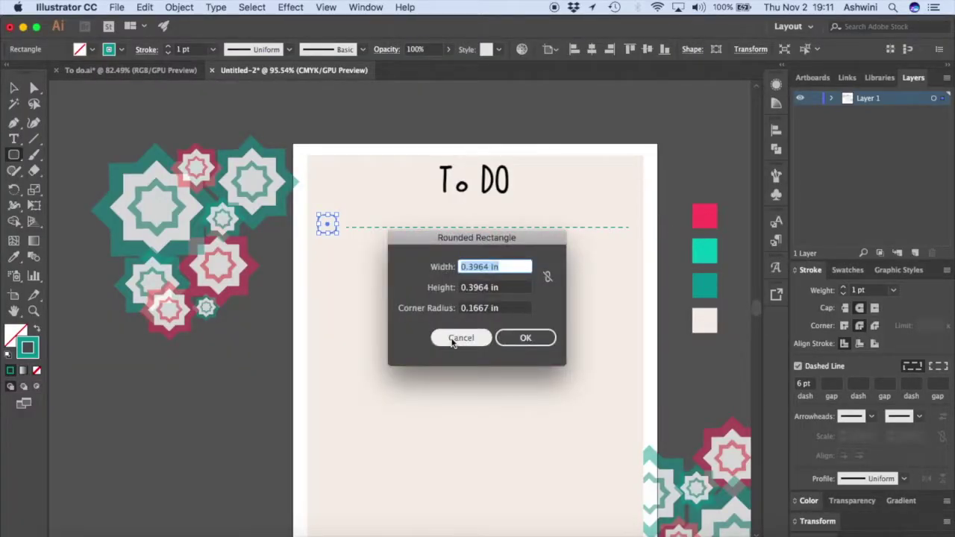
click(17, 90)
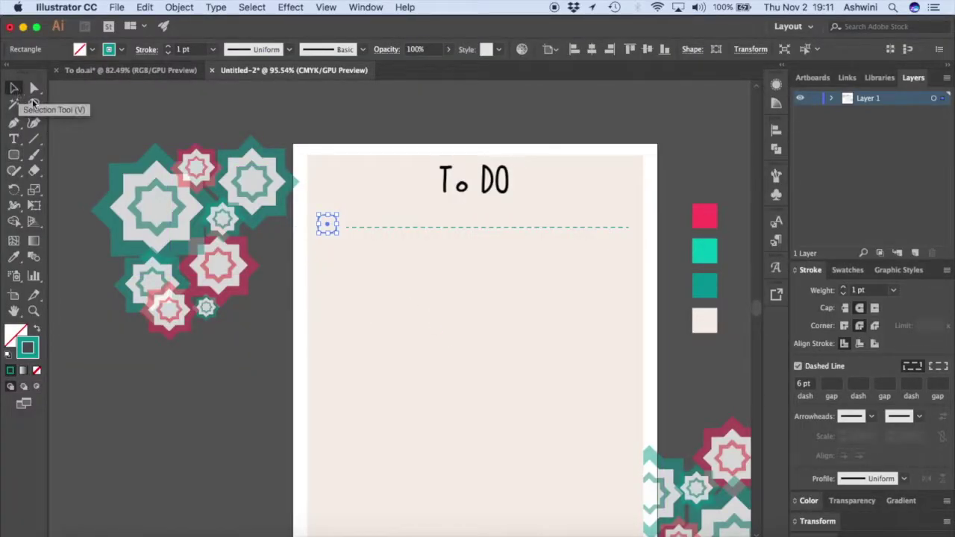
- Turn off the dashed stroke on the checkbox so its outline is solid
click(279, 286)
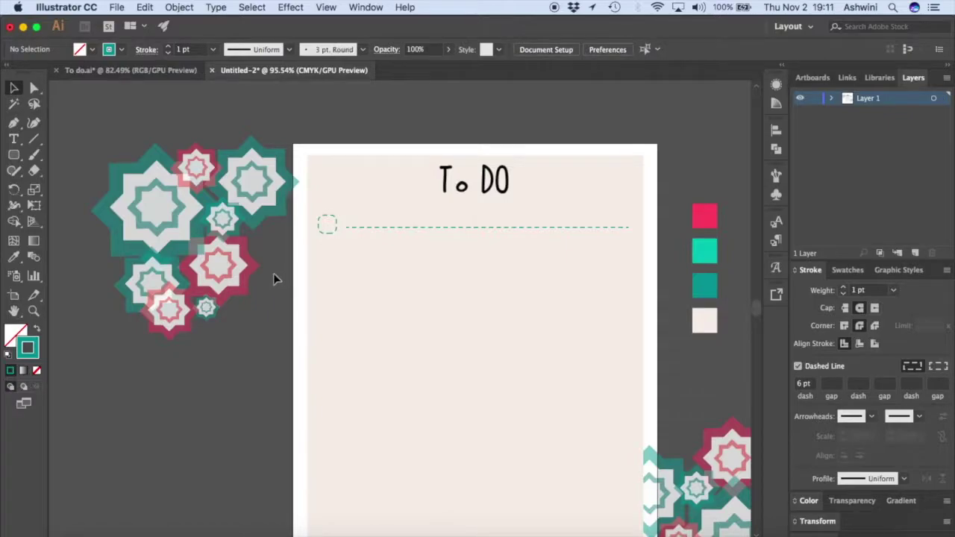
click(332, 236)
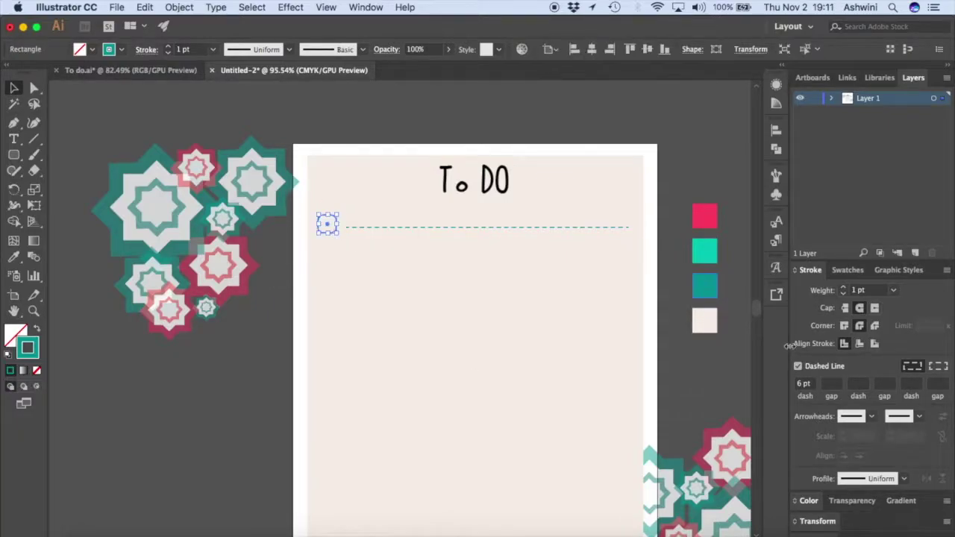
click(797, 366)
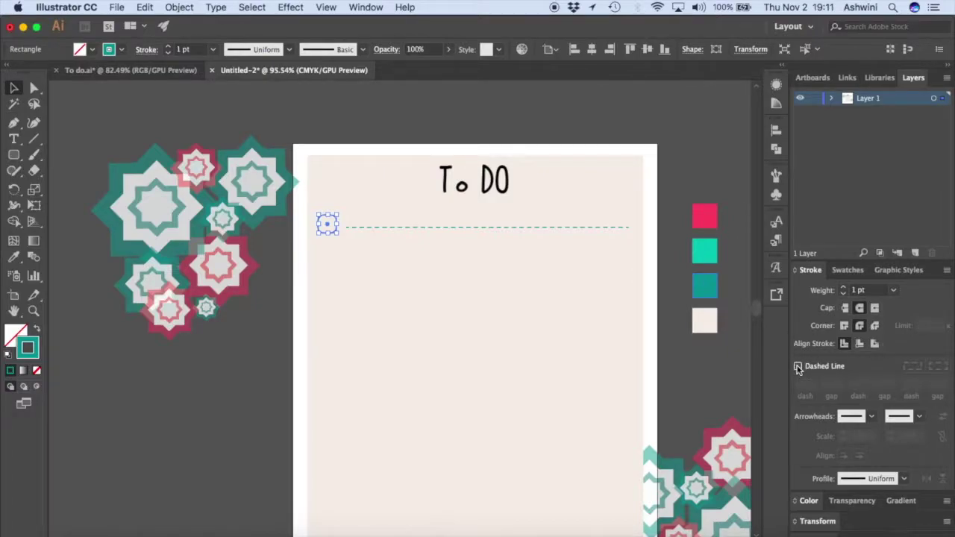
click(218, 382)
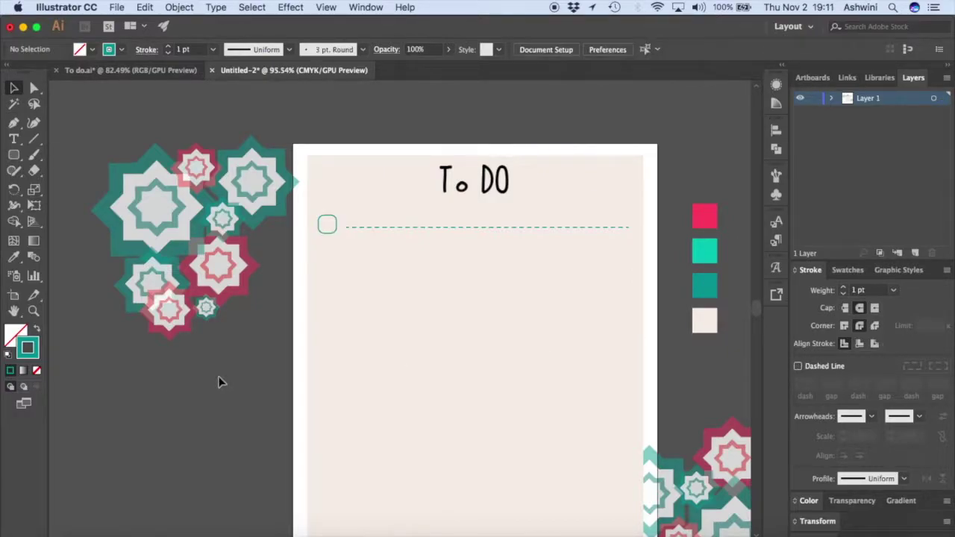
- Move the dashed line slightly closer to the checkbox
scroll(218, 382, down, 3)
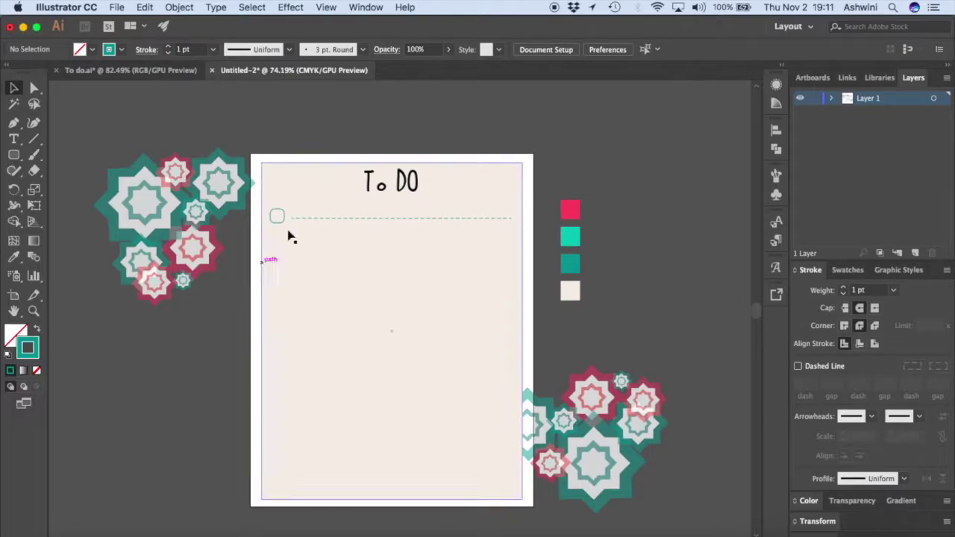
click(331, 219)
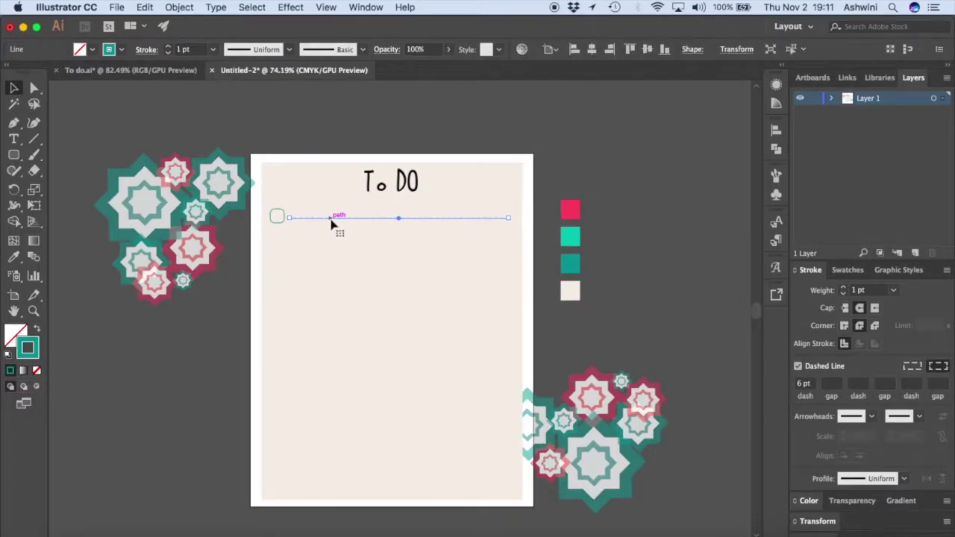
click(639, 231)
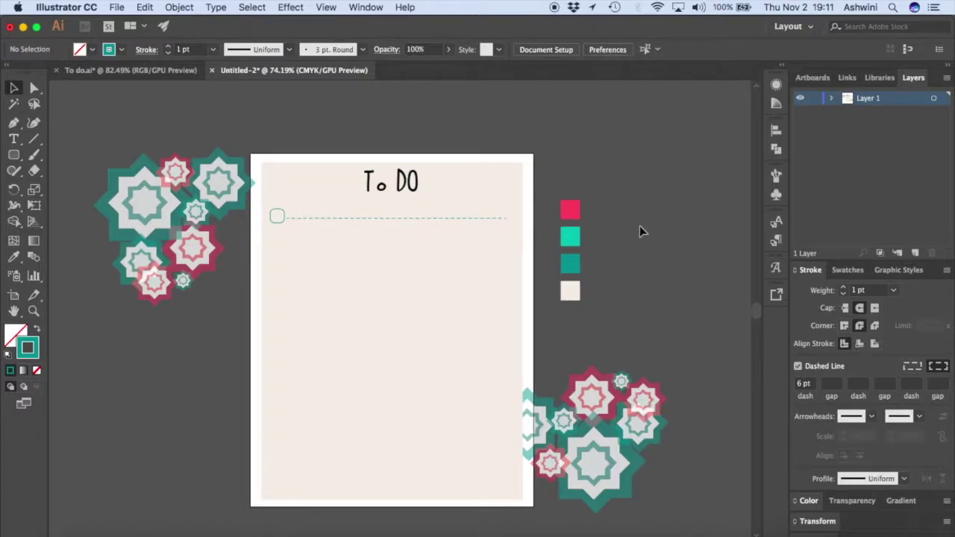
- Group the checkbox and the dashed line together
click(449, 218)
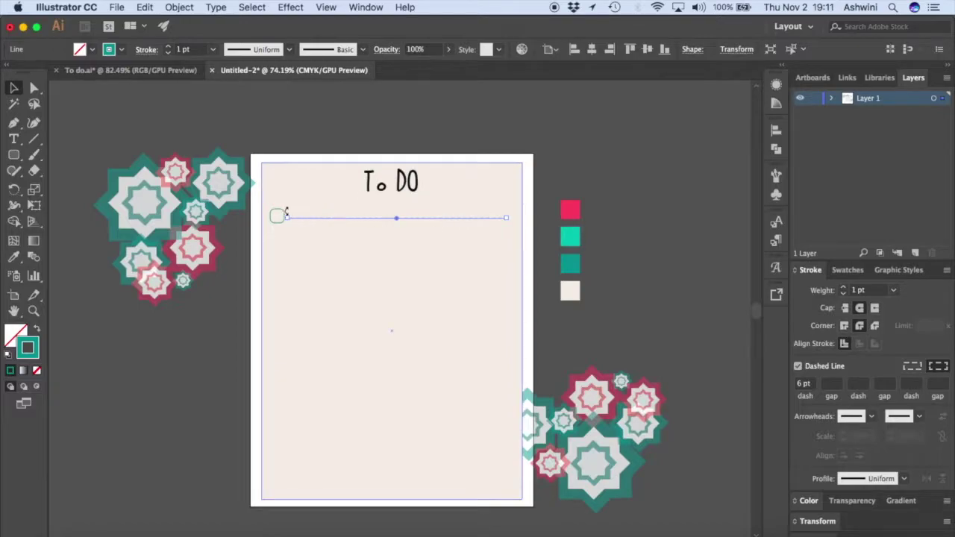
drag(276, 216, 275, 214)
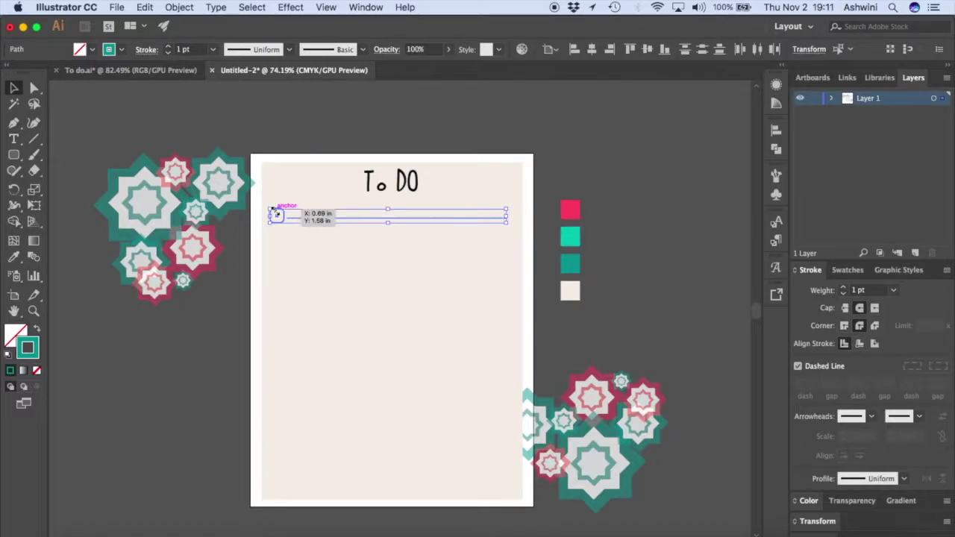
key(super+g)
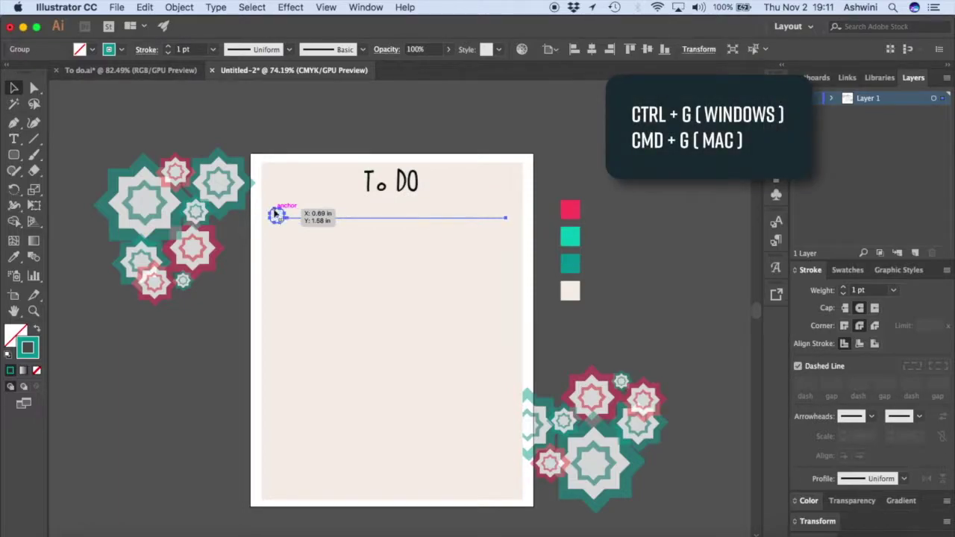
drag(279, 214, 279, 215)
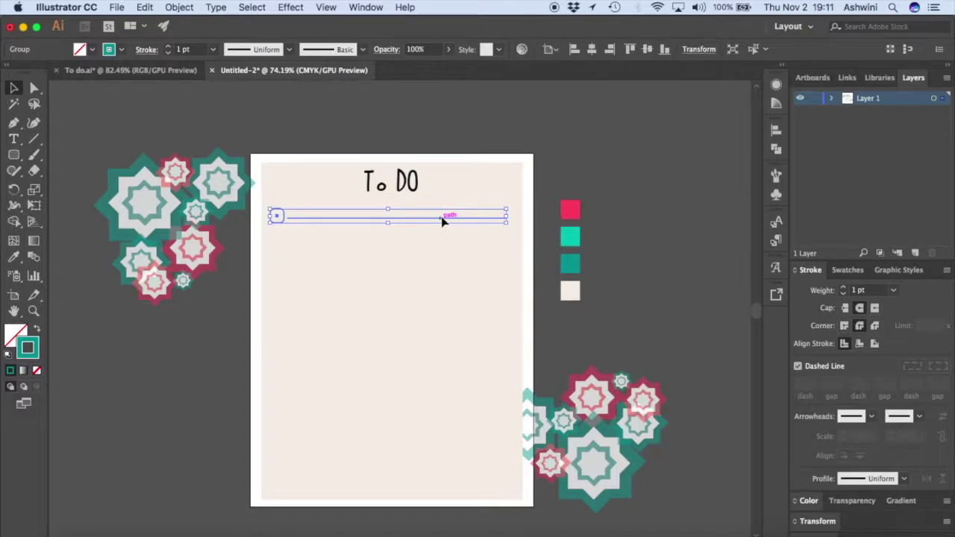
- Duplicate the checkbox row just below itself and repeat the copy down the page to make thirteen evenly spaced rows
drag(443, 218, 445, 242)
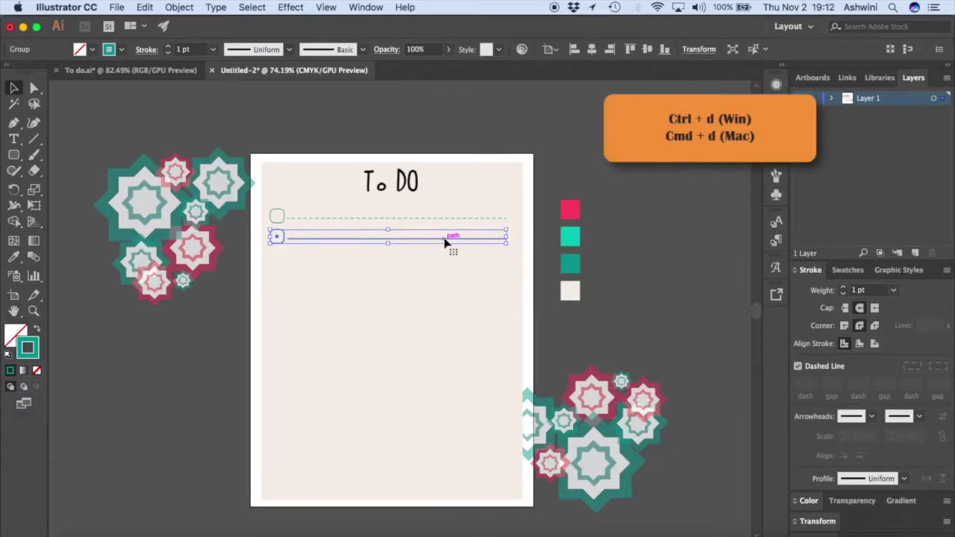
key(super+d)
key(super+d)
key(super+d)
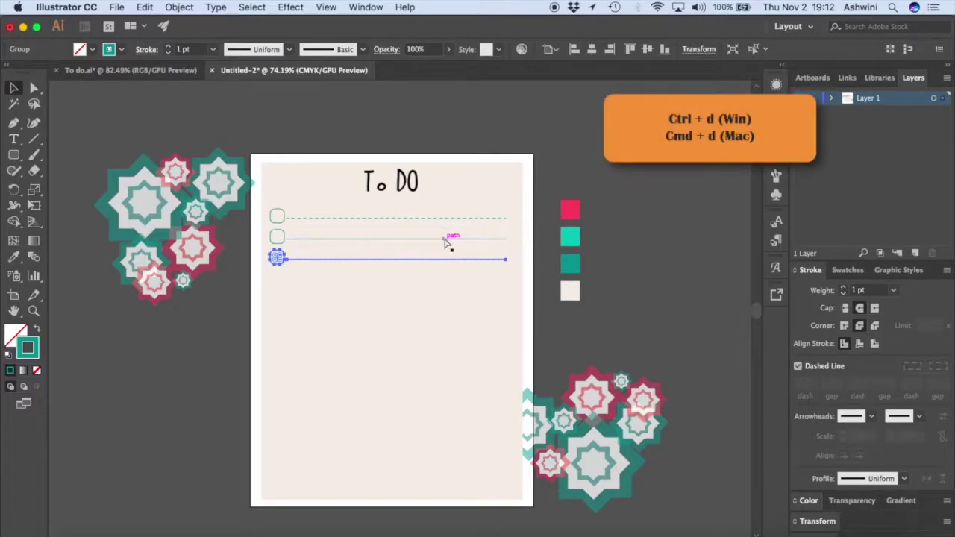
key(super+d)
key(super+d)
key(super+d)
key(super+d)
key(super+d)
key(super+d)
key(super+d)
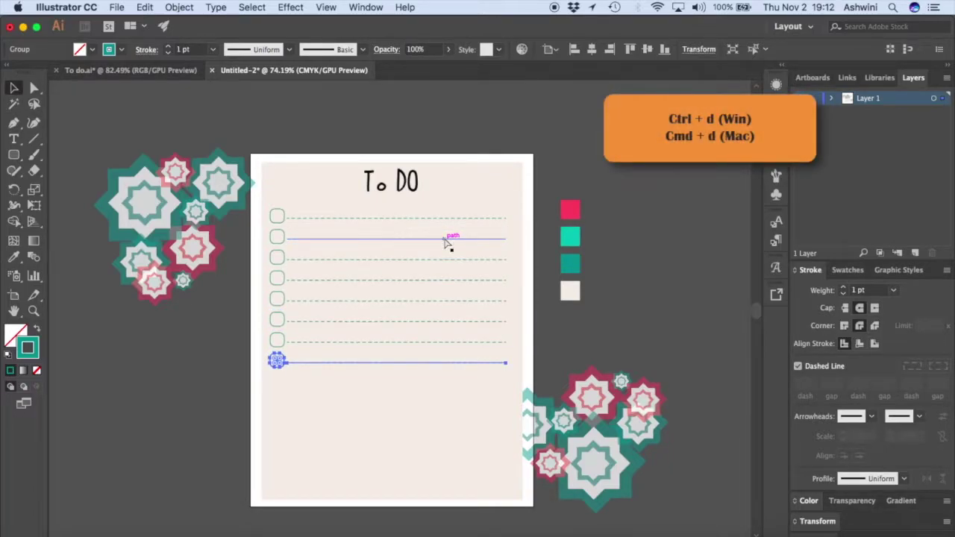
key(super+d)
click(678, 326)
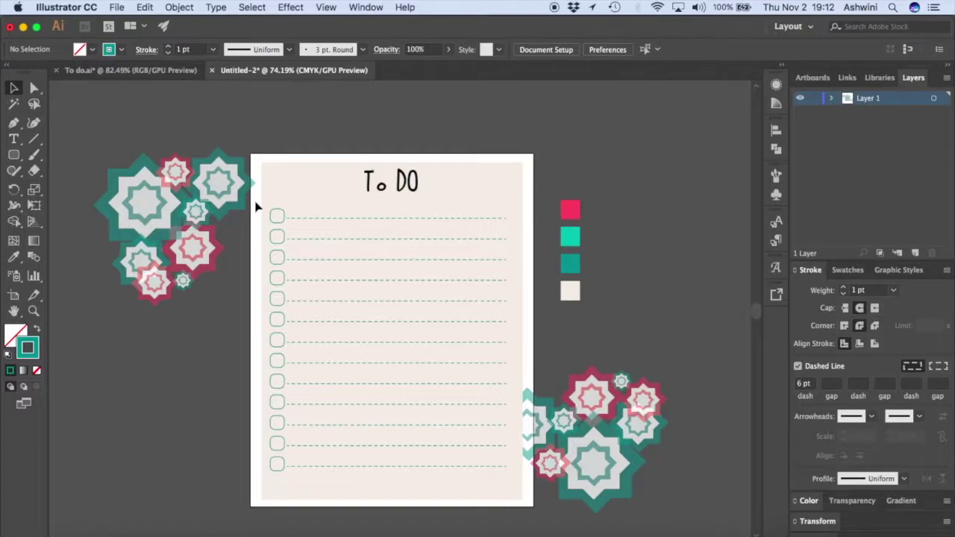
- Move the star cluster beside the heading onto the page's top-left corner and bring it to the front
drag(85, 145, 207, 308)
drag(207, 256, 324, 216)
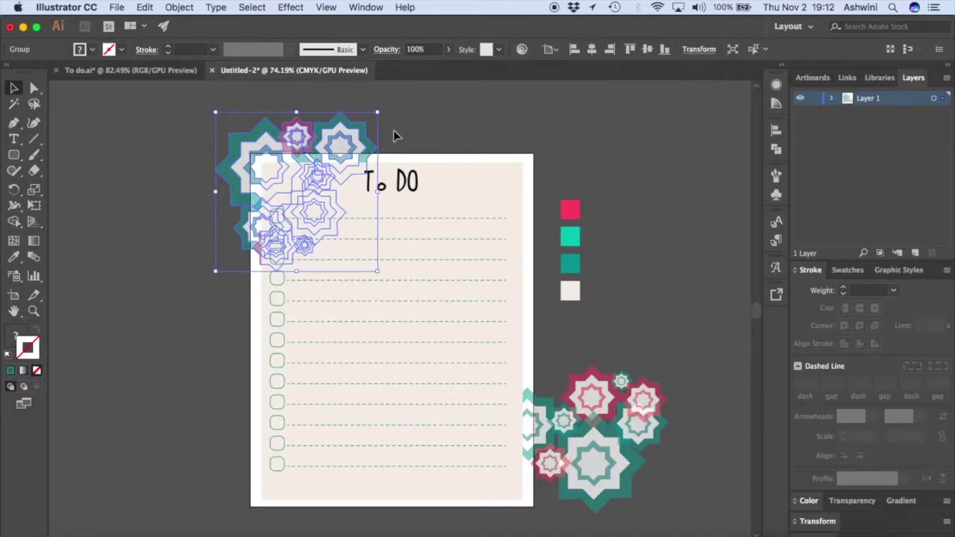
drag(346, 144, 348, 146)
key(shift+super+bracketright)
click(459, 117)
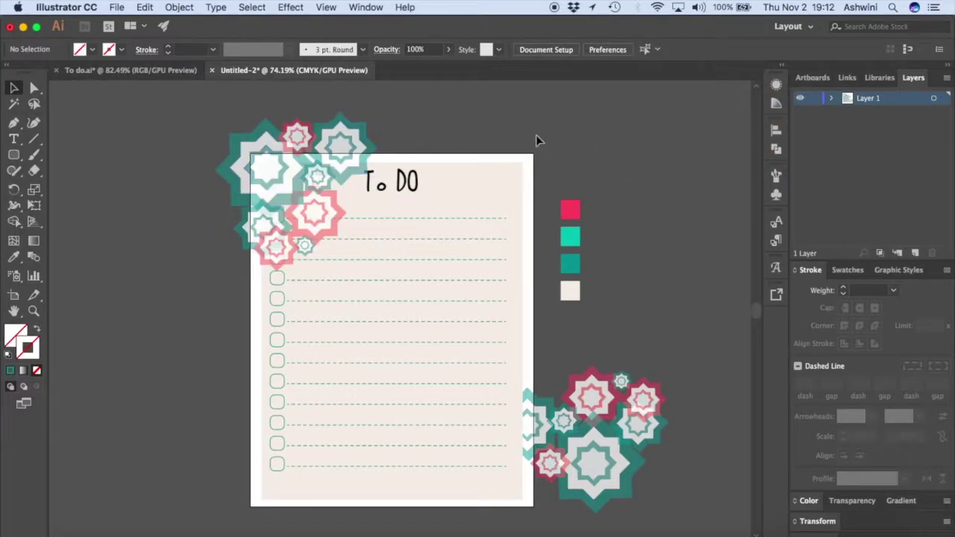
- Move the other star cluster over the page's bottom edge near the right corner and ungroup it
drag(606, 440, 447, 509)
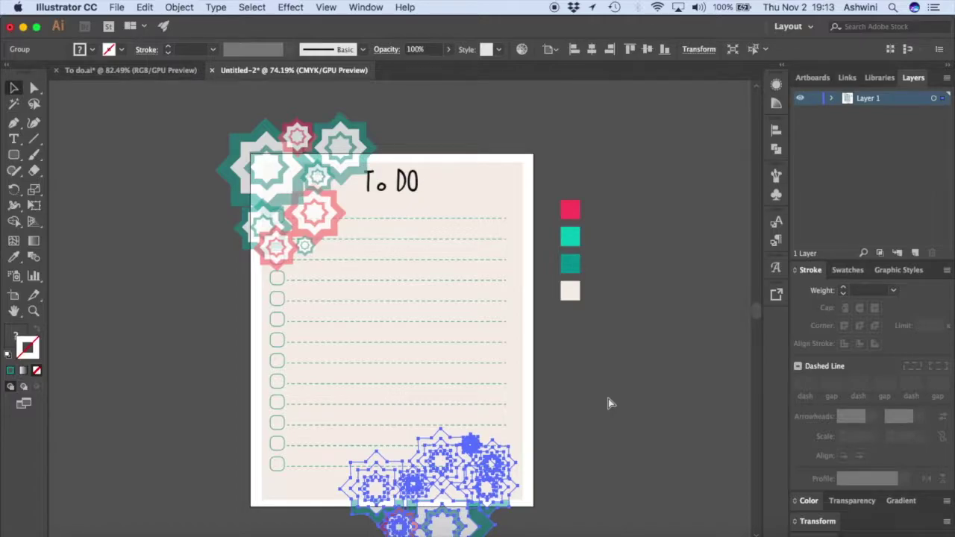
scroll(608, 404, down, 5)
click(608, 404)
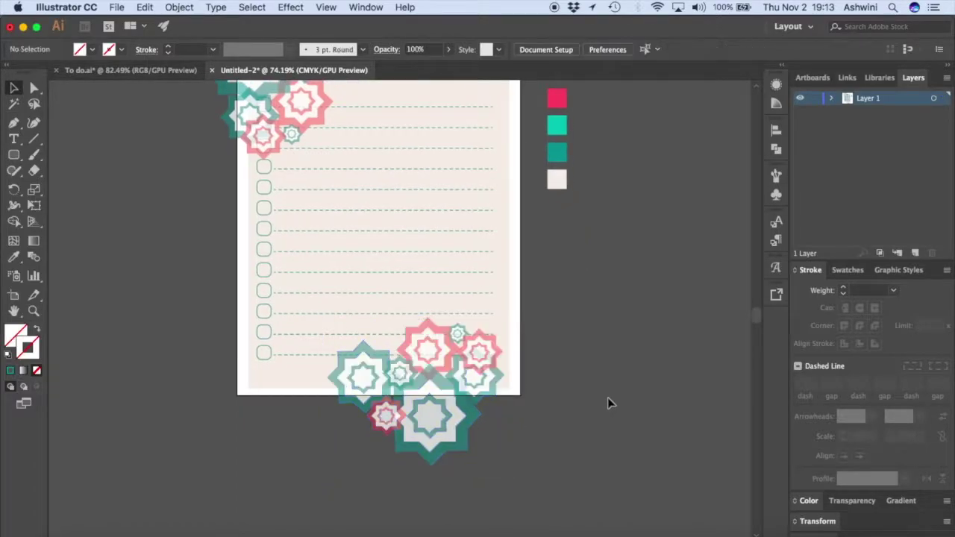
click(502, 357)
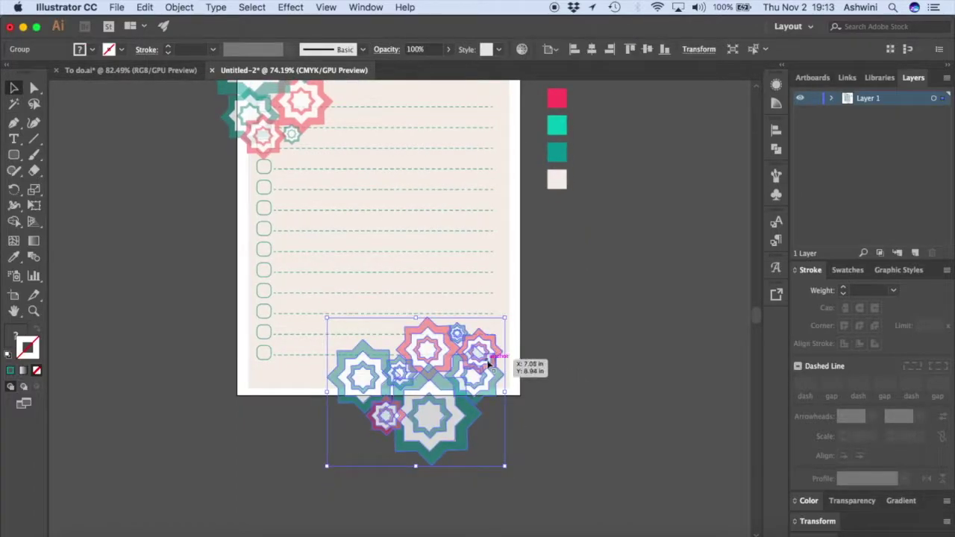
key(super+shift+g)
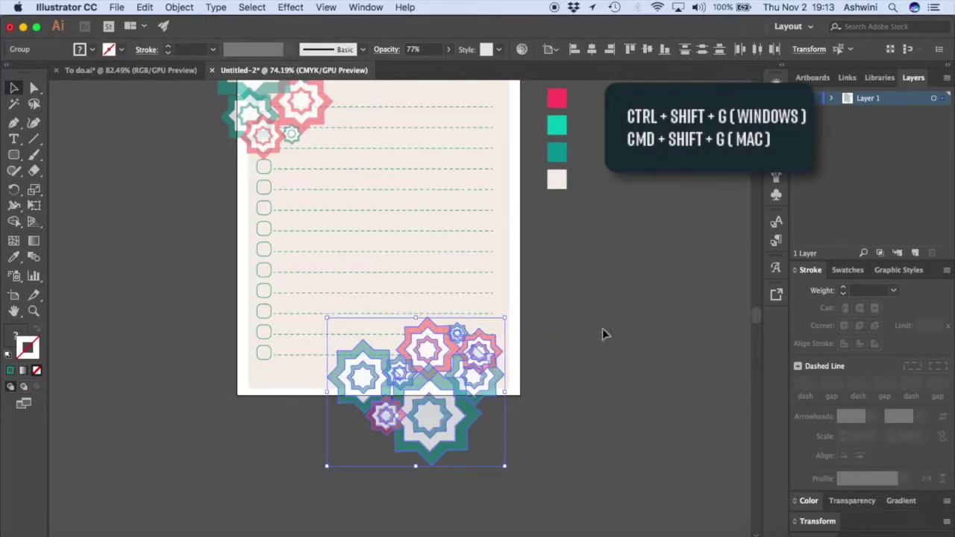
- Move the bottom cluster's small pink star to the page's right edge and its small teal star into the corner beneath it
click(602, 328)
click(481, 354)
drag(482, 354, 507, 364)
click(403, 379)
drag(403, 379, 507, 389)
click(601, 399)
scroll(601, 399, up, 3)
scroll(601, 399, left, 2)
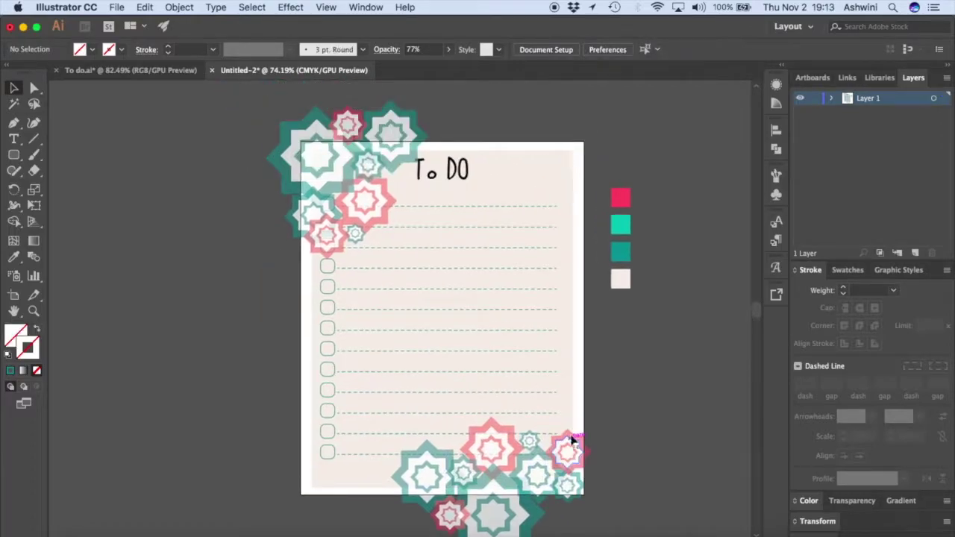
- Enlarge the top-left star cluster from its inner corner so it reaches over the heading and the first rows
scroll(662, 400, up, 3)
click(364, 232)
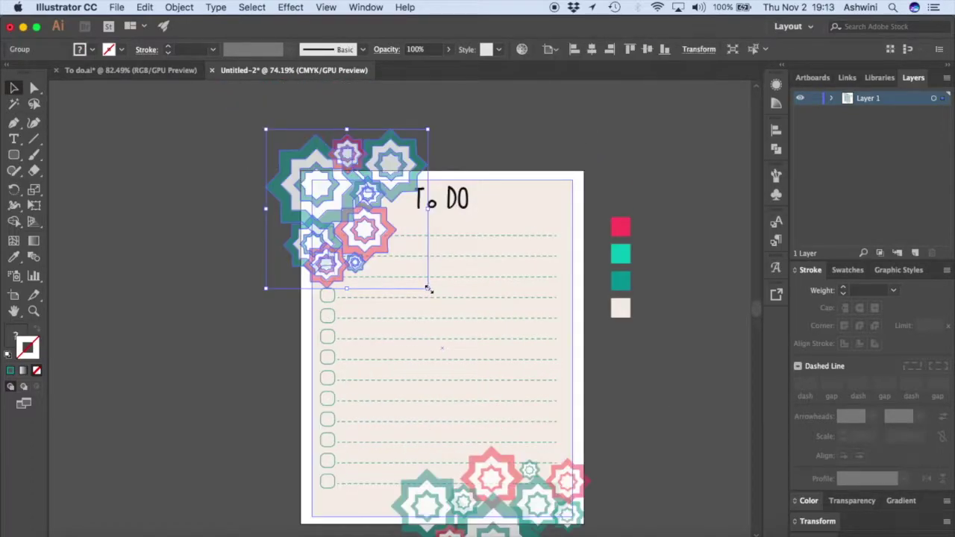
drag(428, 289, 458, 327)
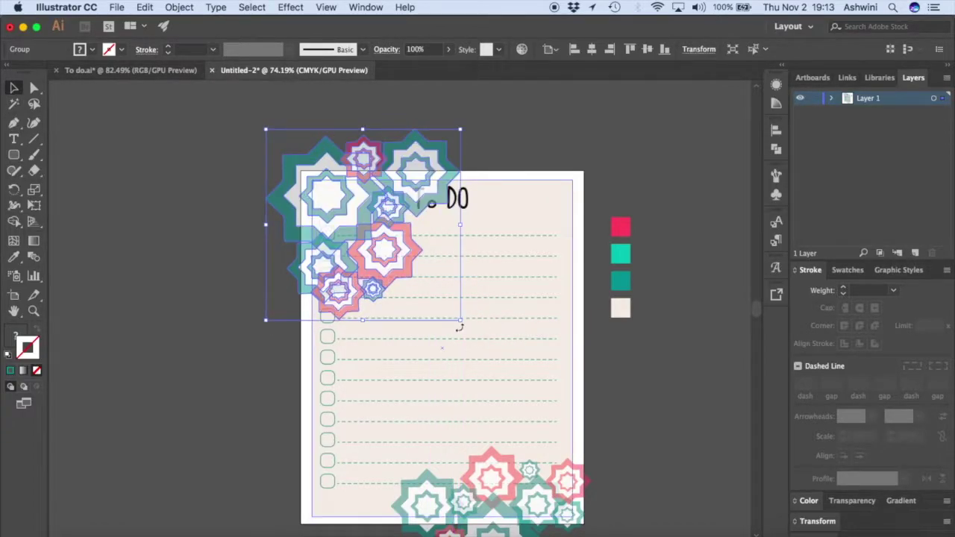
click(633, 367)
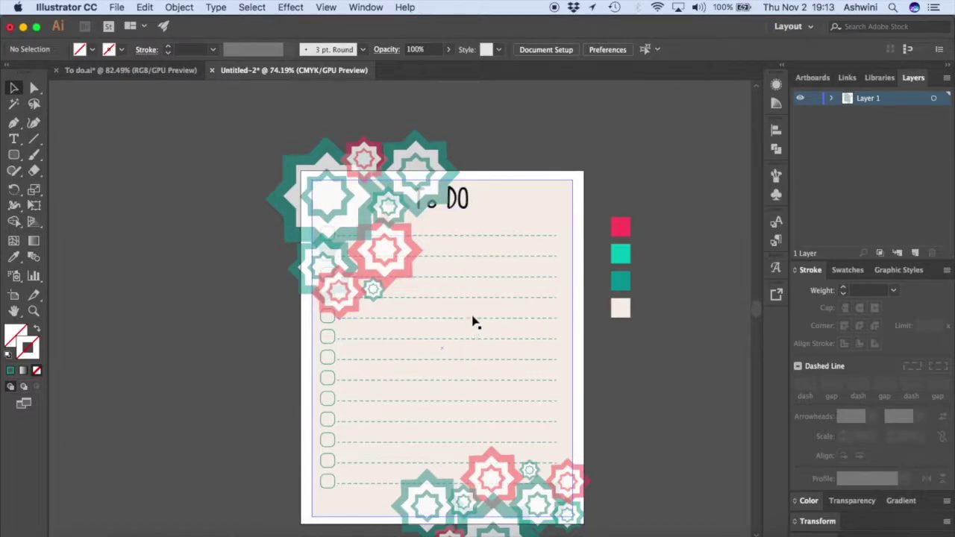
- Send the top-left star cluster to the back, and send the cream background rectangle to the back beneath it
click(409, 182)
drag(408, 182, 409, 182)
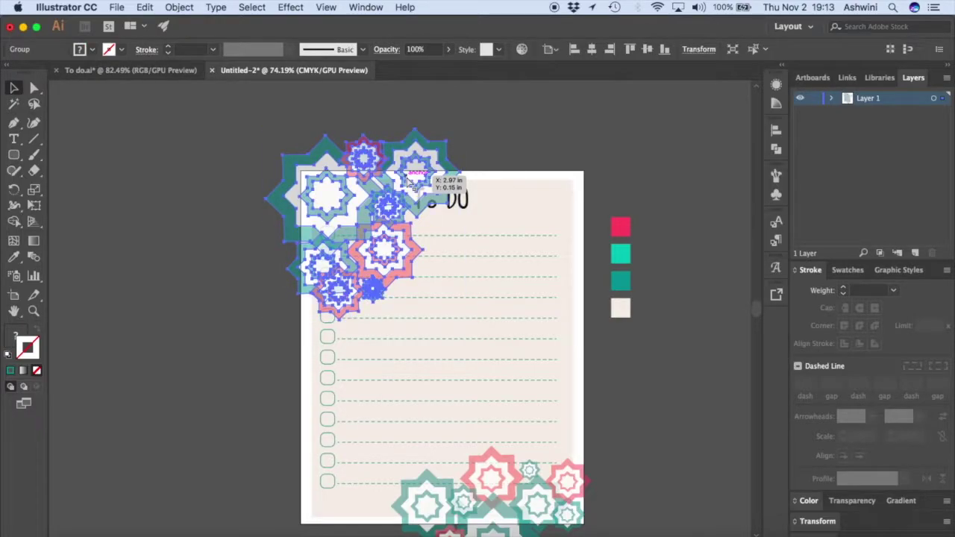
key(shift+super+bracketleft)
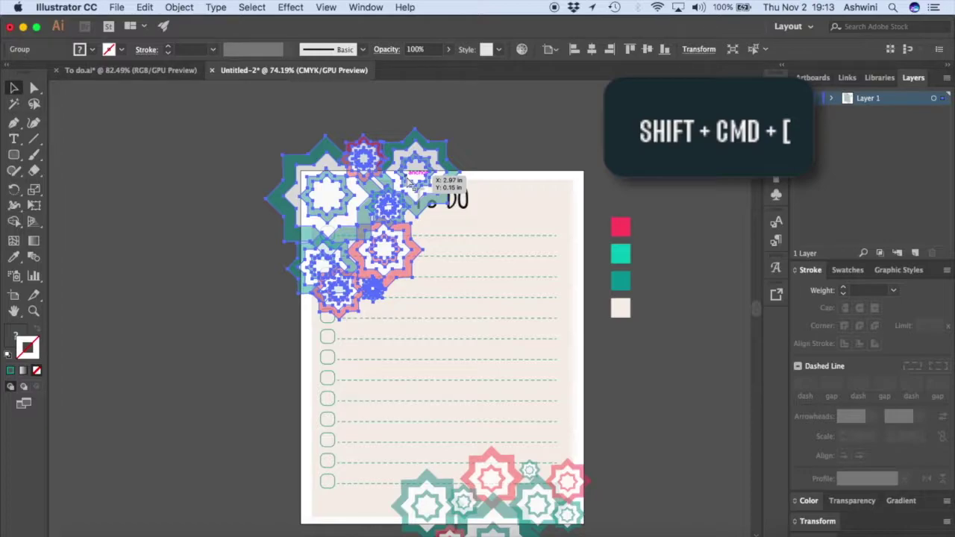
click(577, 193)
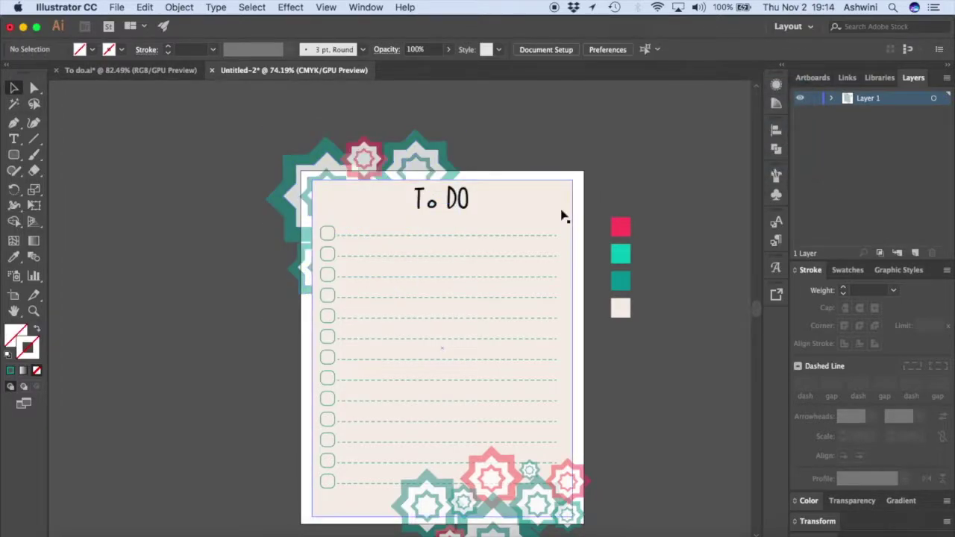
click(562, 215)
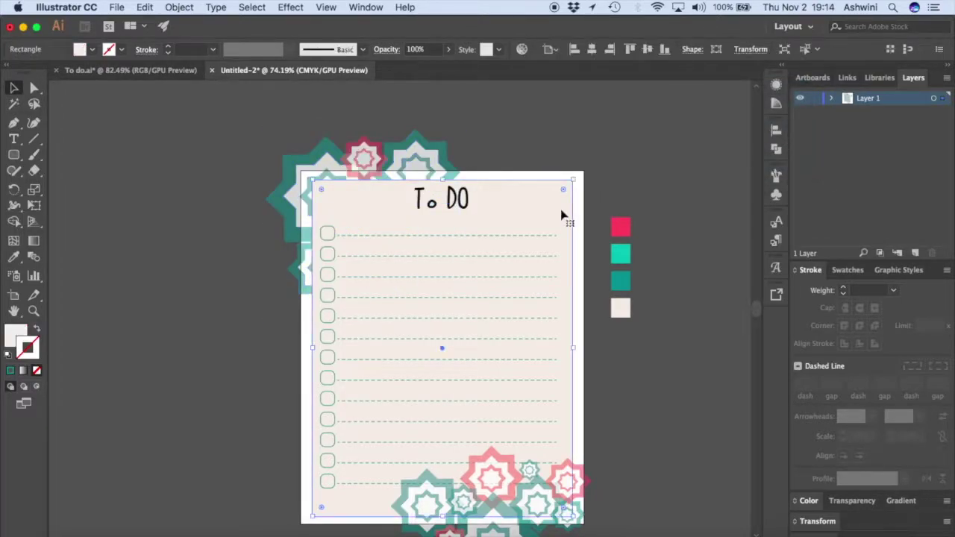
key(shift+super+bracketleft)
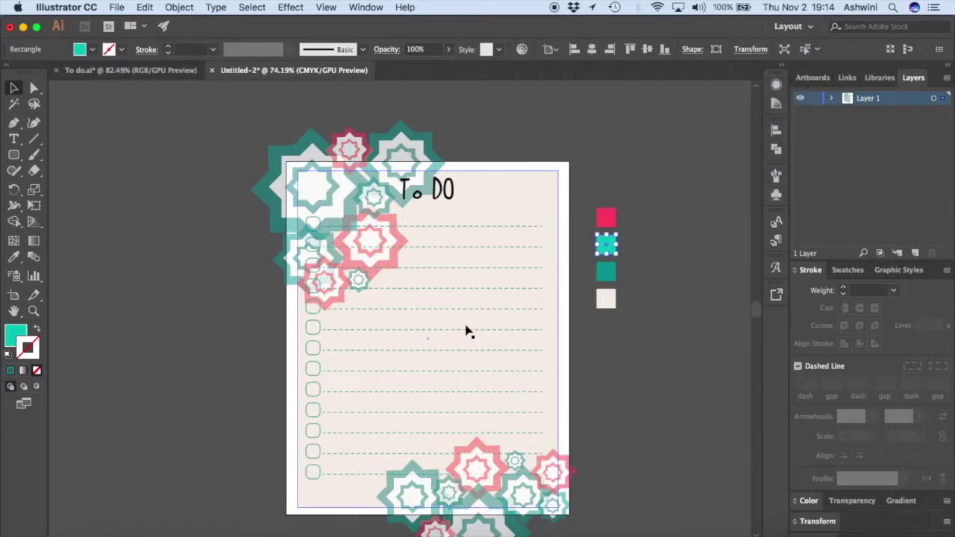
- Select all stars of the bottom cluster without the background or checkbox row and group them
scroll(467, 331, down, 5)
scroll(467, 330, right, 2)
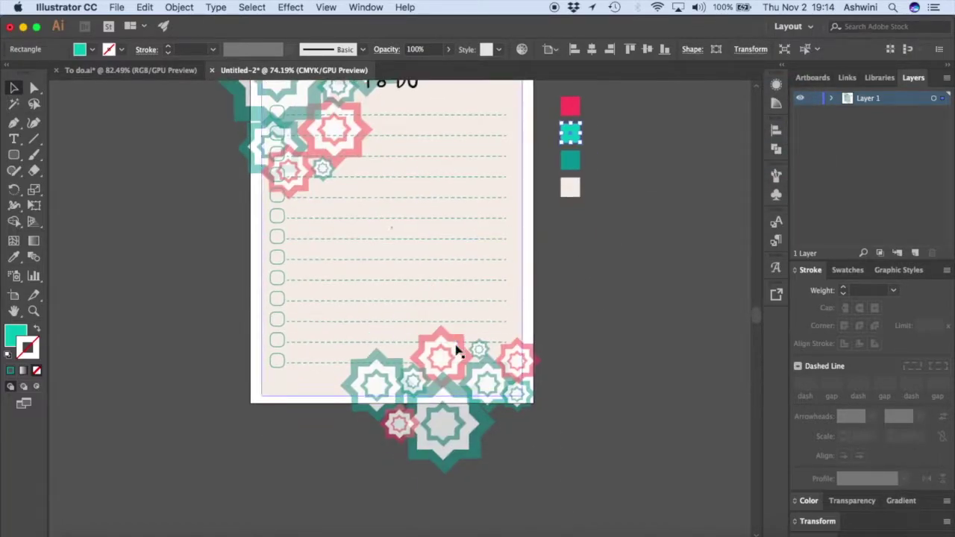
click(461, 365)
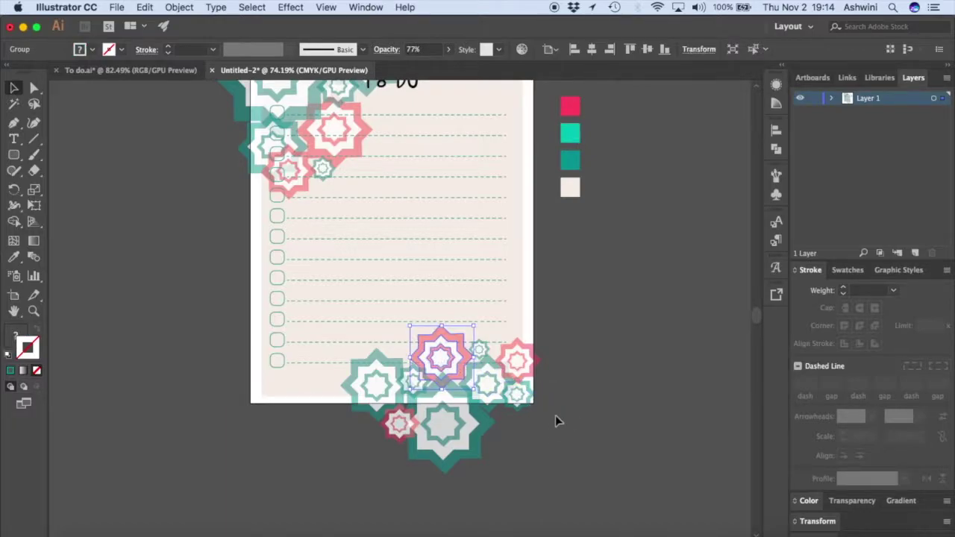
click(572, 393)
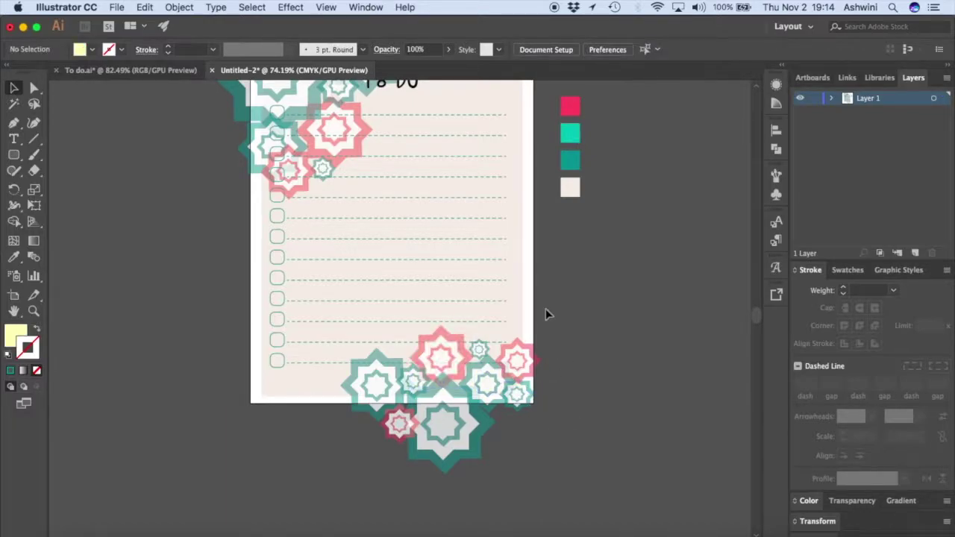
click(518, 322)
key(super)
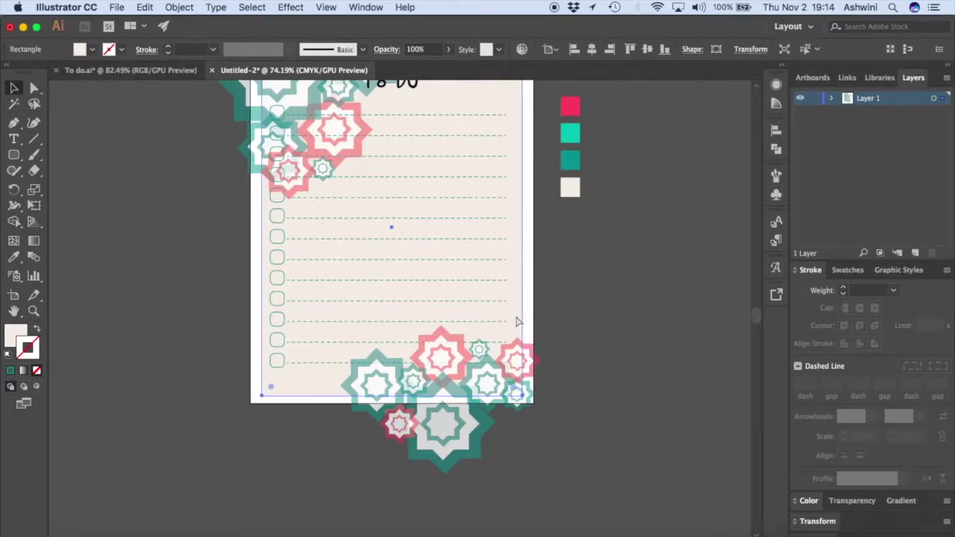
click(602, 334)
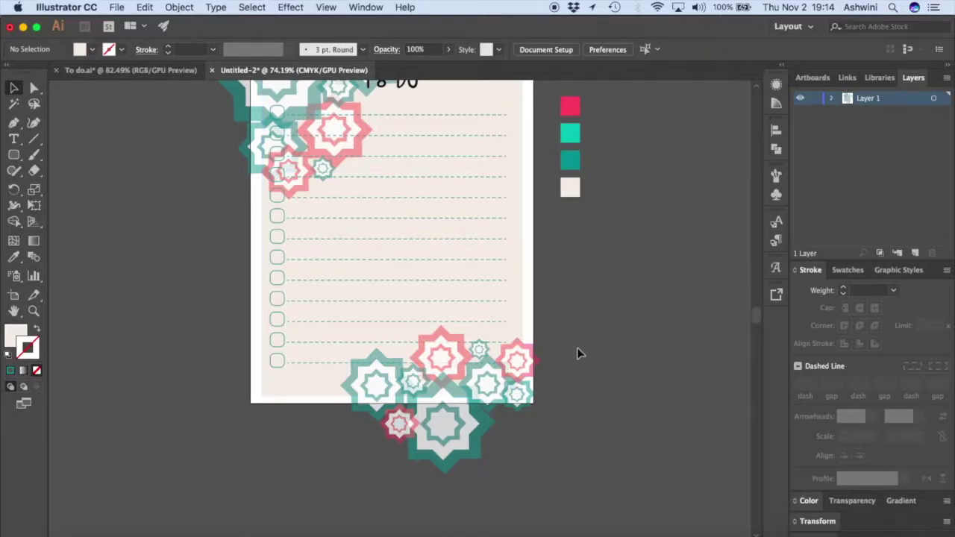
click(389, 460)
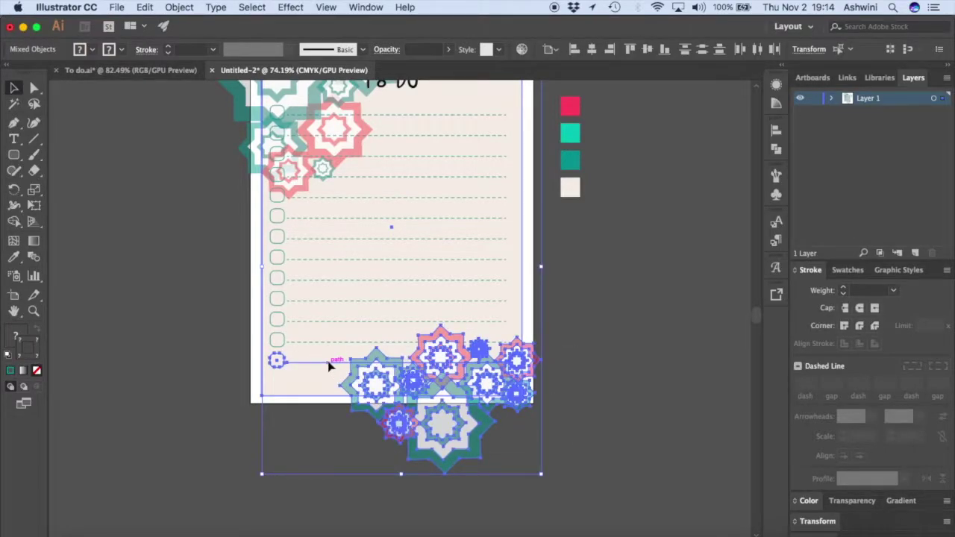
shift+click(297, 384)
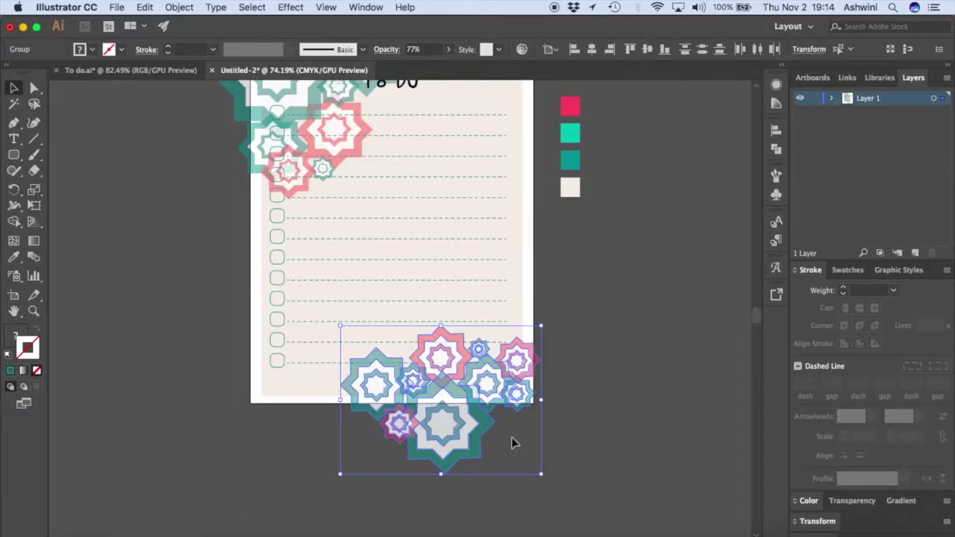
key(super+g)
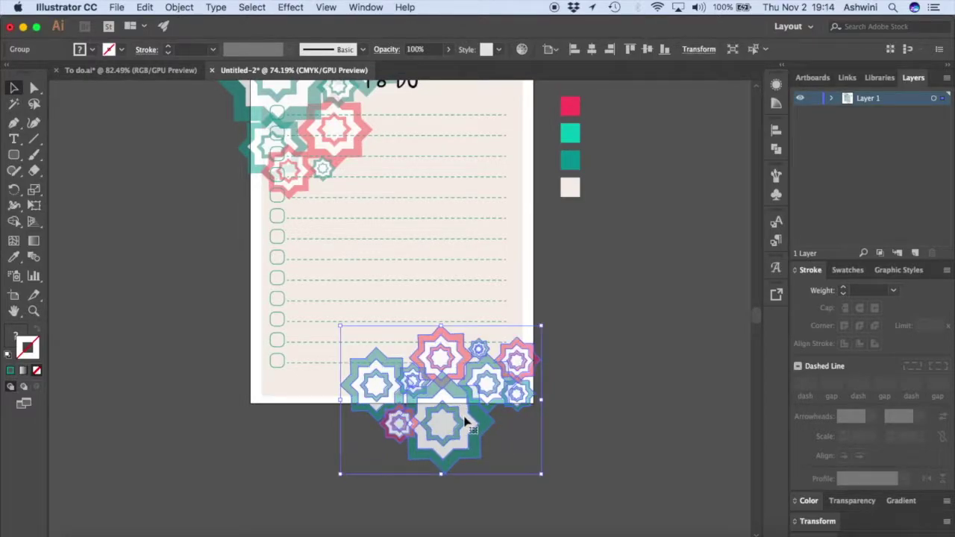
- Send the bottom star cluster behind the checkbox rows, with the cream background rectangle rearmost
key(a)
key(v)
key(a)
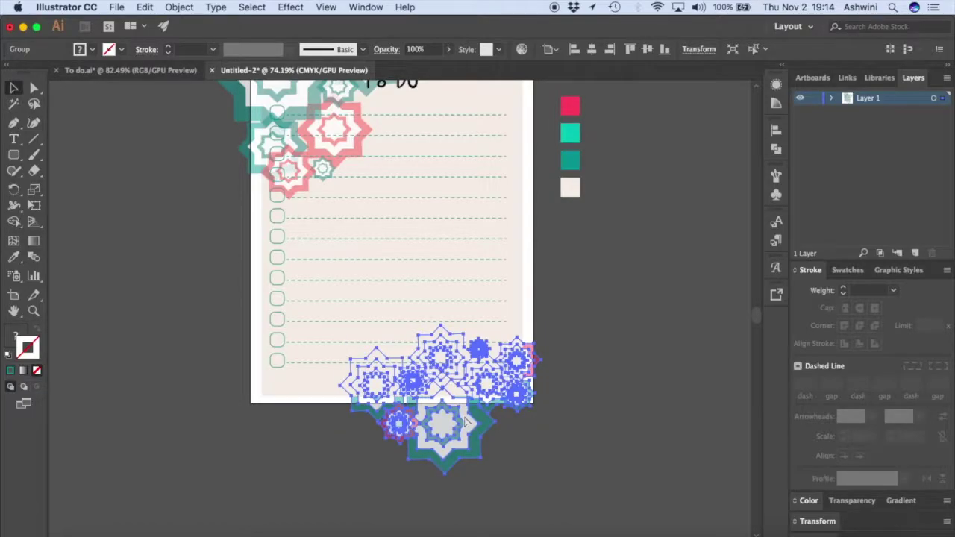
click(664, 408)
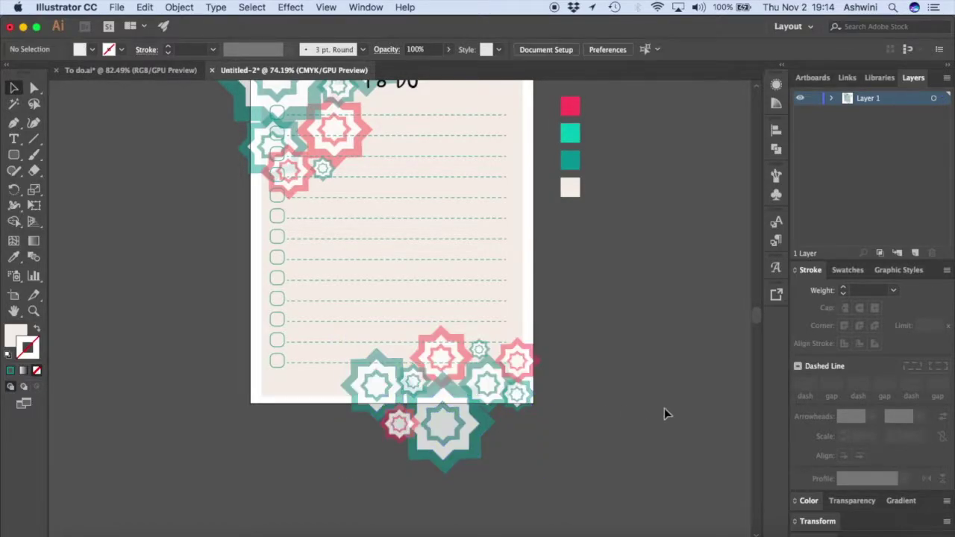
- Select the bottom star cluster and enlarge it toward the lower left of the page
scroll(664, 408, up, 3)
scroll(664, 409, left, 3)
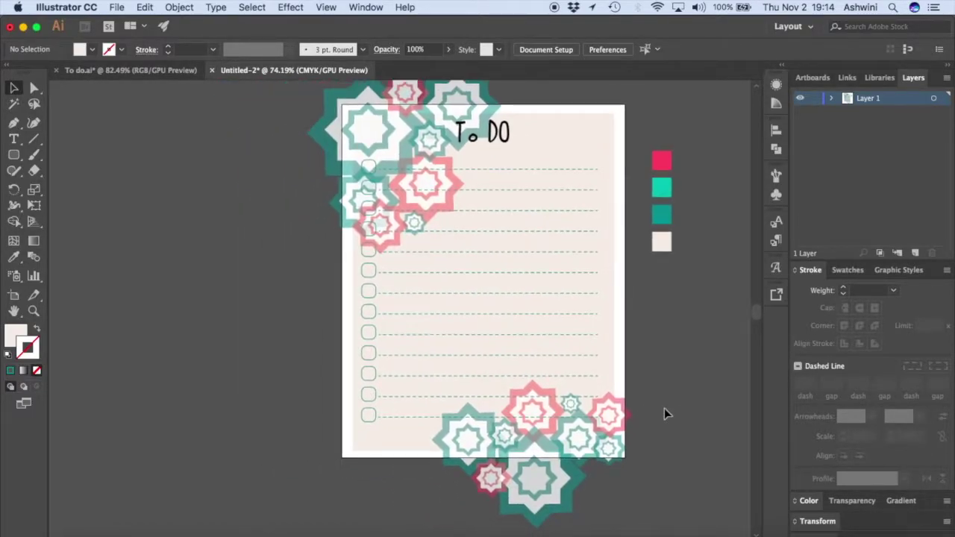
click(550, 493)
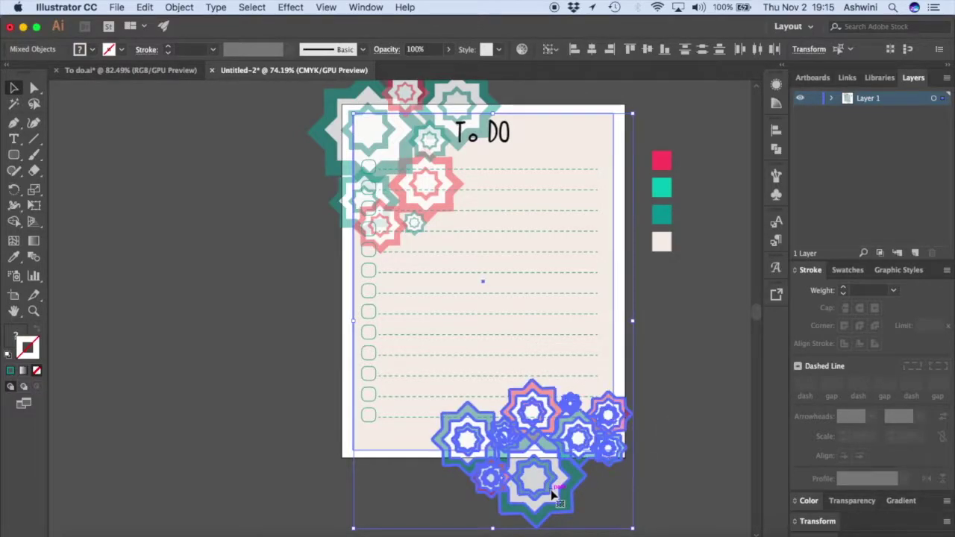
click(673, 451)
click(535, 485)
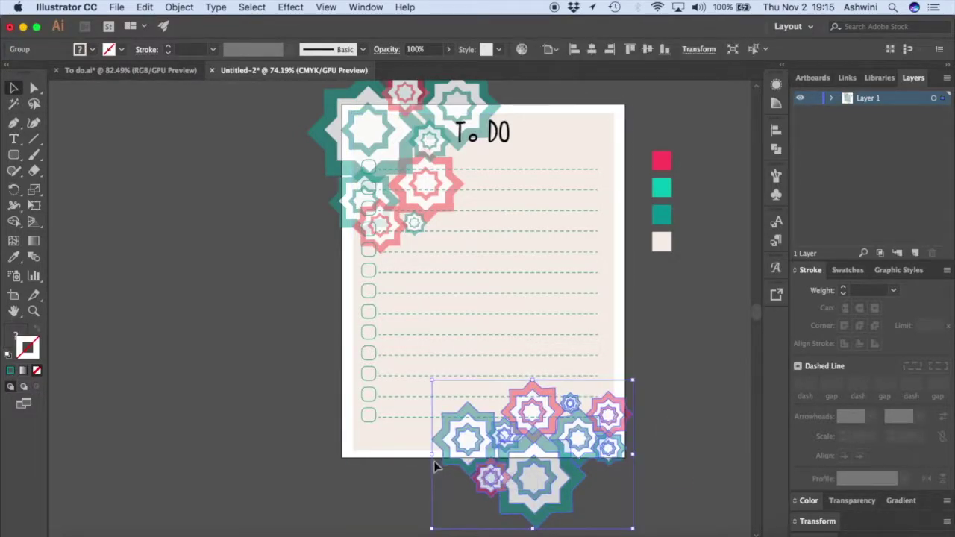
scroll(430, 526, down, 5)
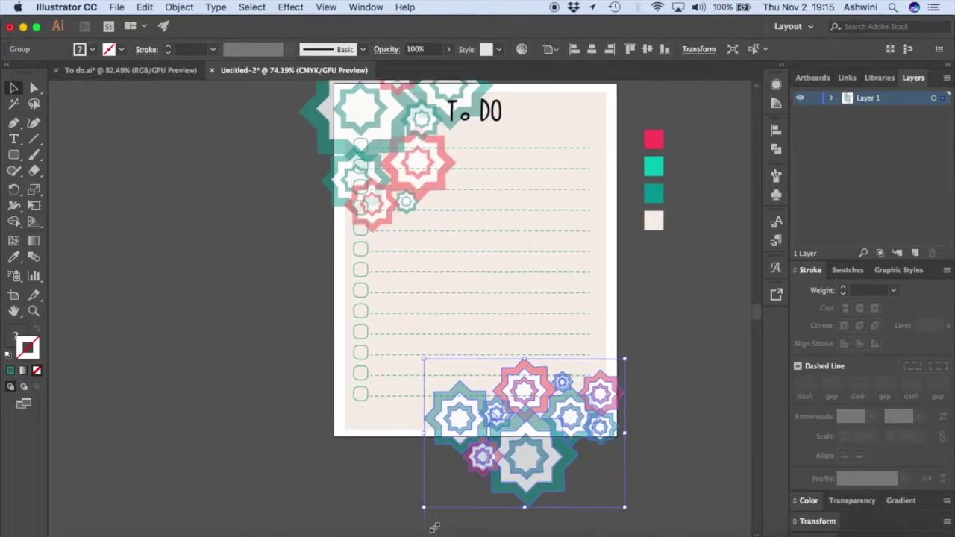
drag(412, 436, 346, 473)
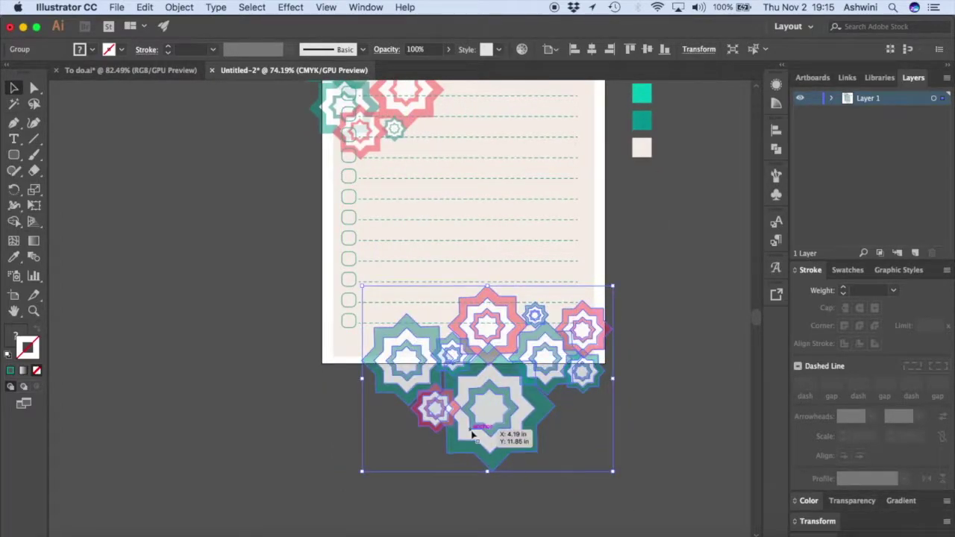
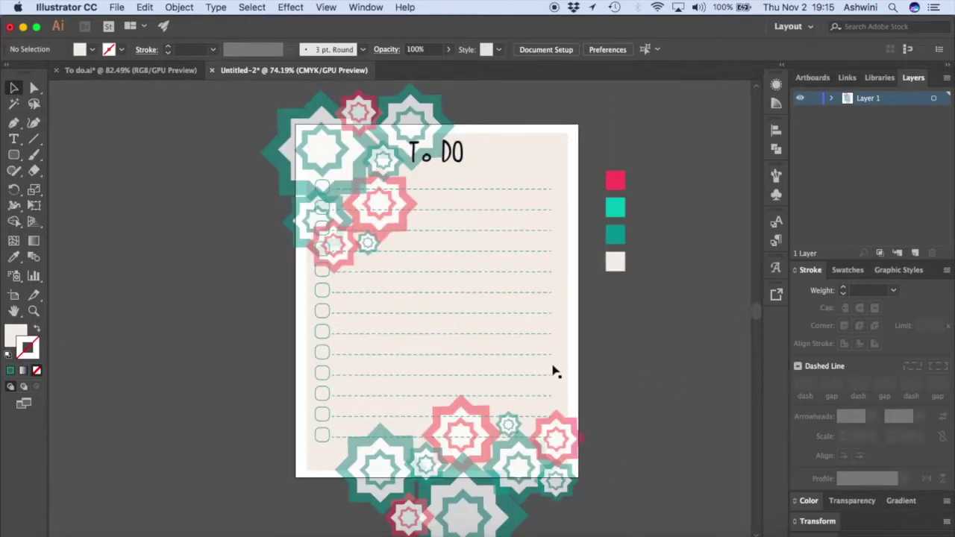
- Copy the small teal star from the bottom cluster onto the seventh row, near the right end of its dashed line
click(512, 422)
double_click(511, 423)
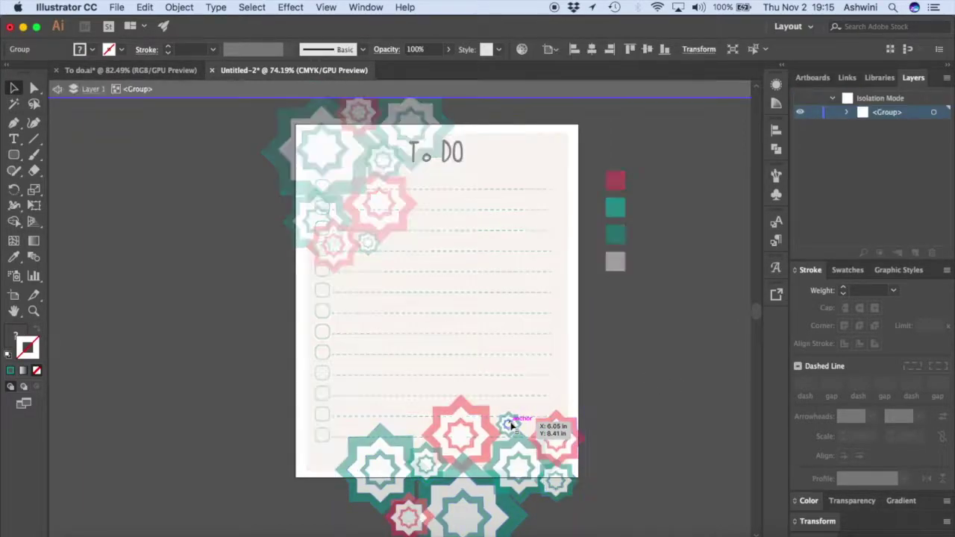
click(58, 89)
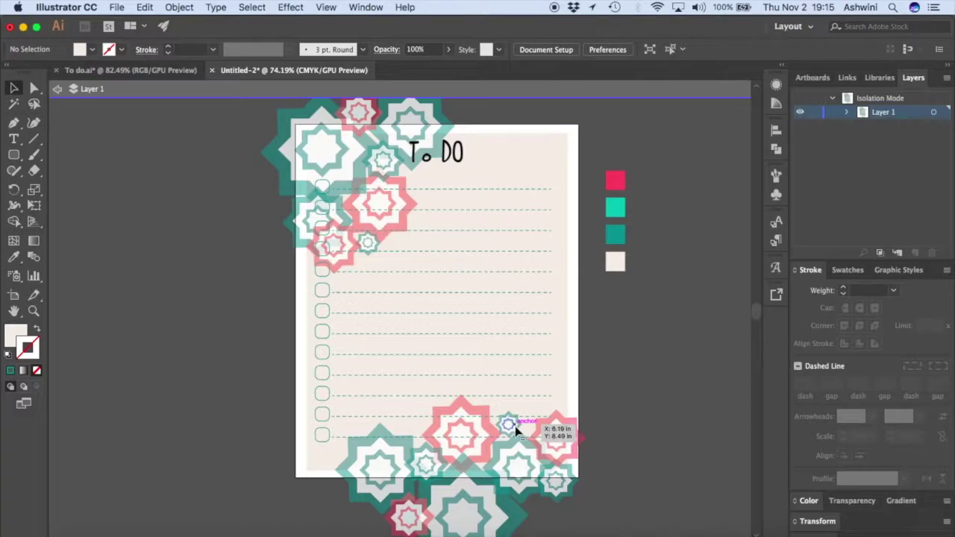
click(518, 466)
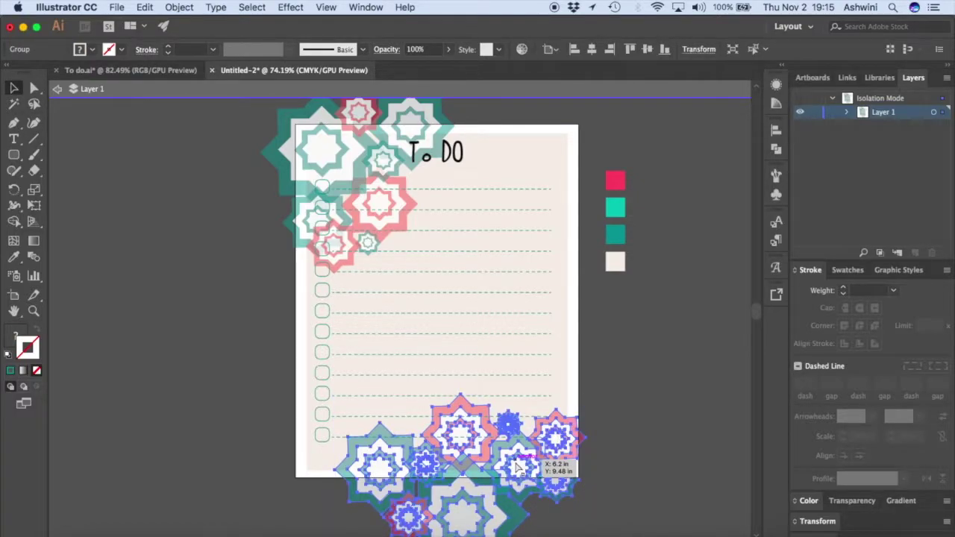
click(517, 466)
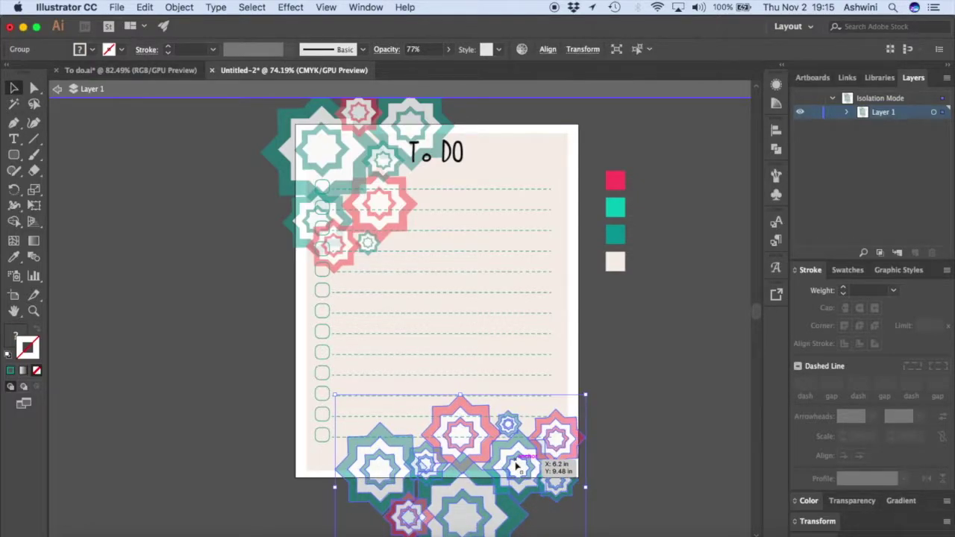
click(620, 440)
click(510, 424)
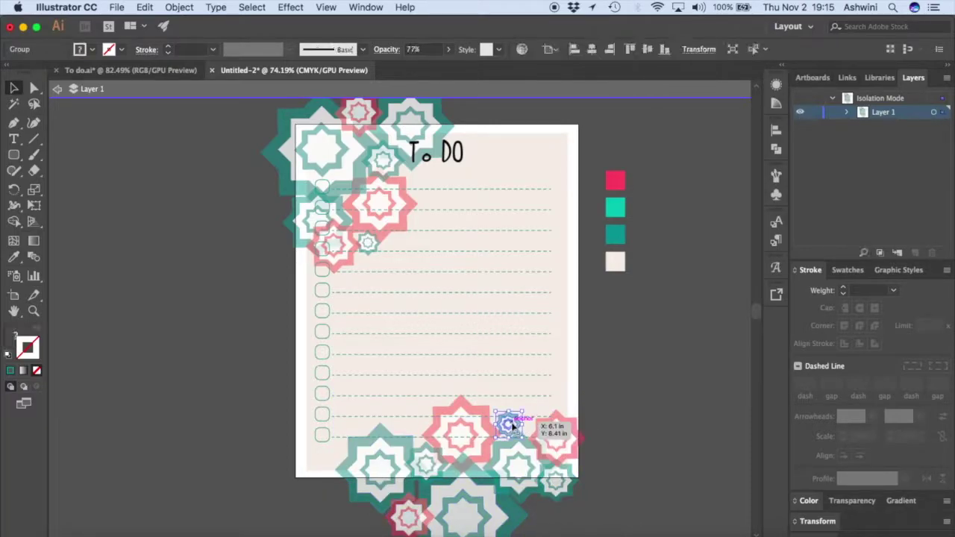
drag(512, 425, 524, 315)
click(622, 322)
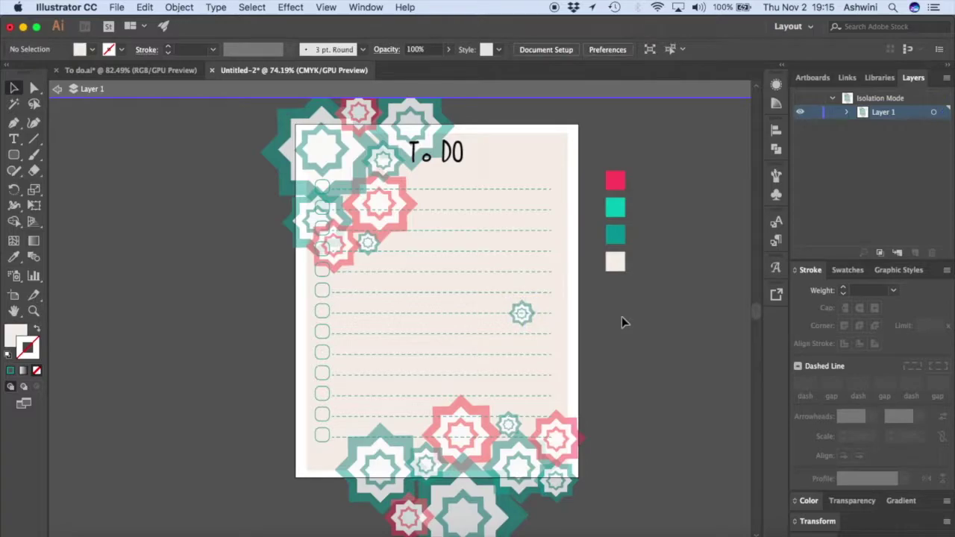
- Select the top star cluster and leave the layer's isolation mode
drag(366, 240, 375, 147)
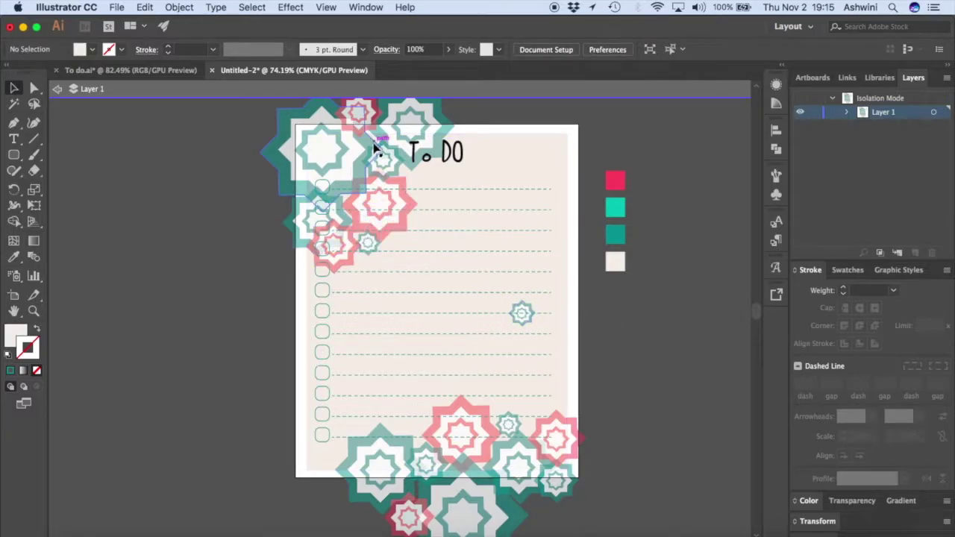
scroll(695, 463, down, 5)
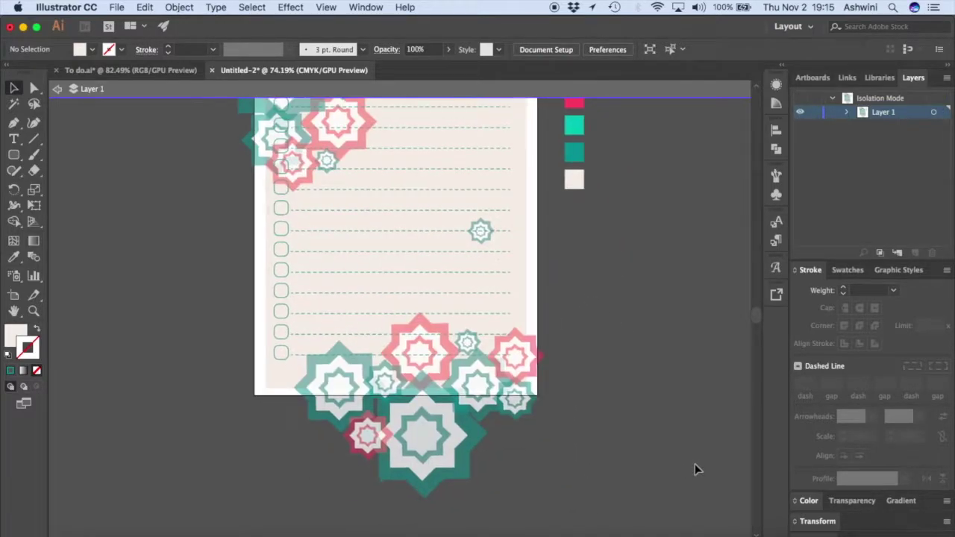
click(452, 201)
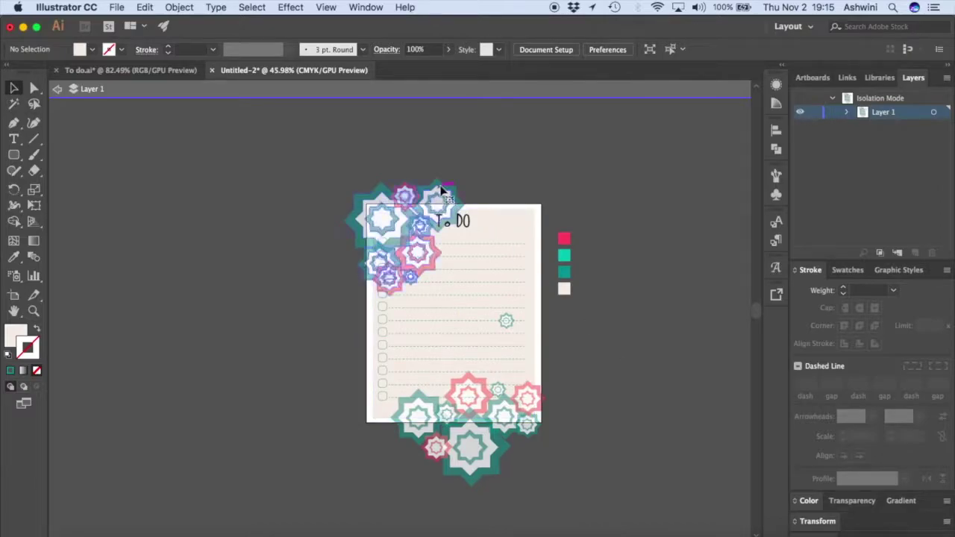
scroll(654, 299, right, 1)
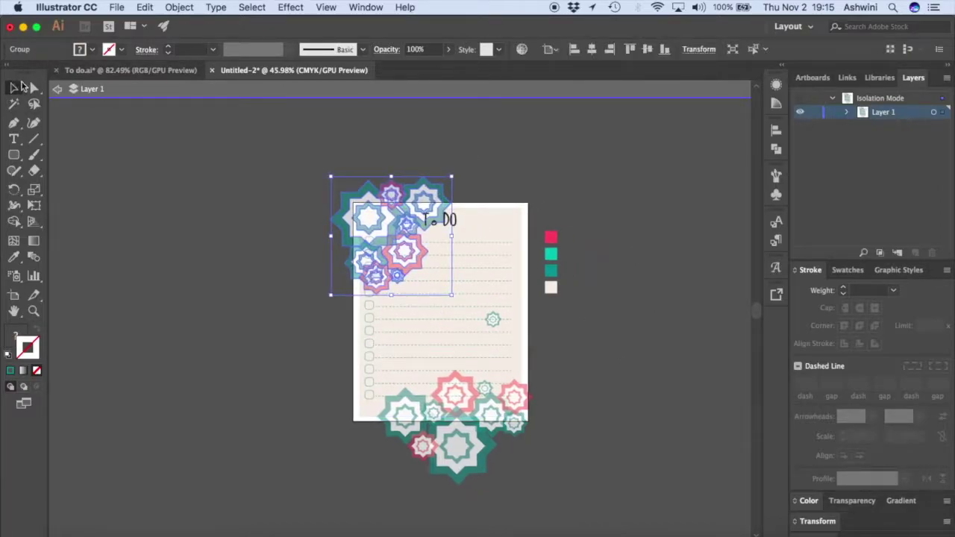
click(57, 89)
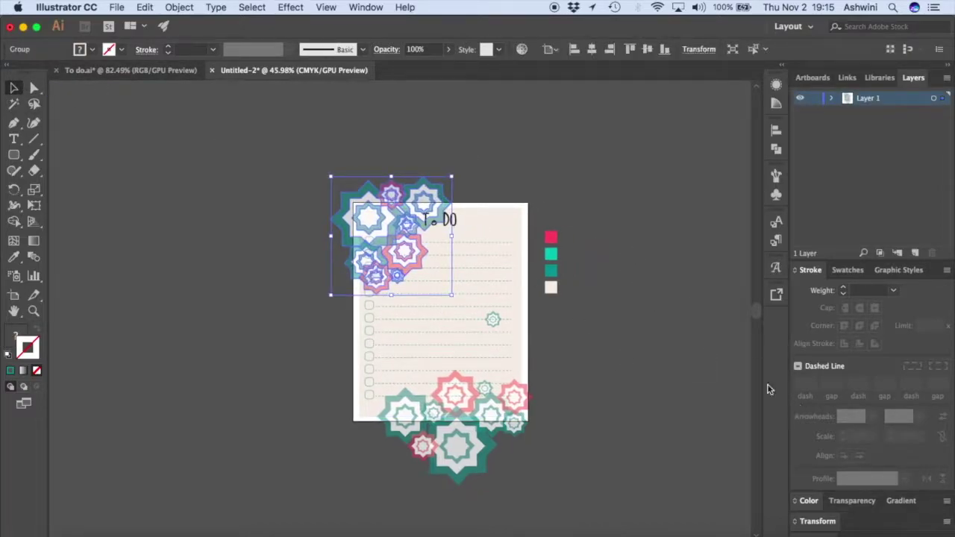
- Reduce the opacity of the top star cluster to 91%
click(851, 500)
click(936, 452)
drag(933, 470, 930, 473)
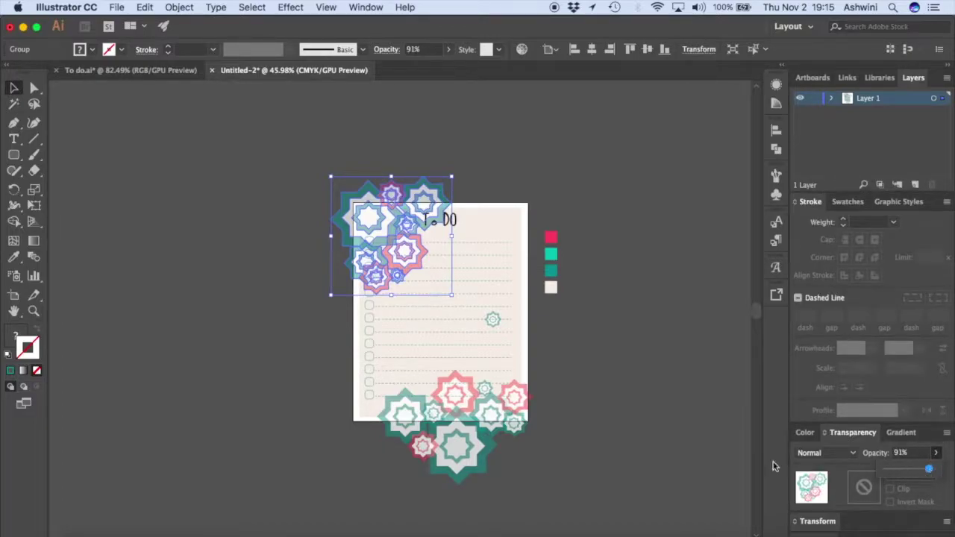
- Select the stars of the bottom cluster without the cream background rectangle and group them
drag(537, 373, 356, 485)
scroll(357, 483, down, 3)
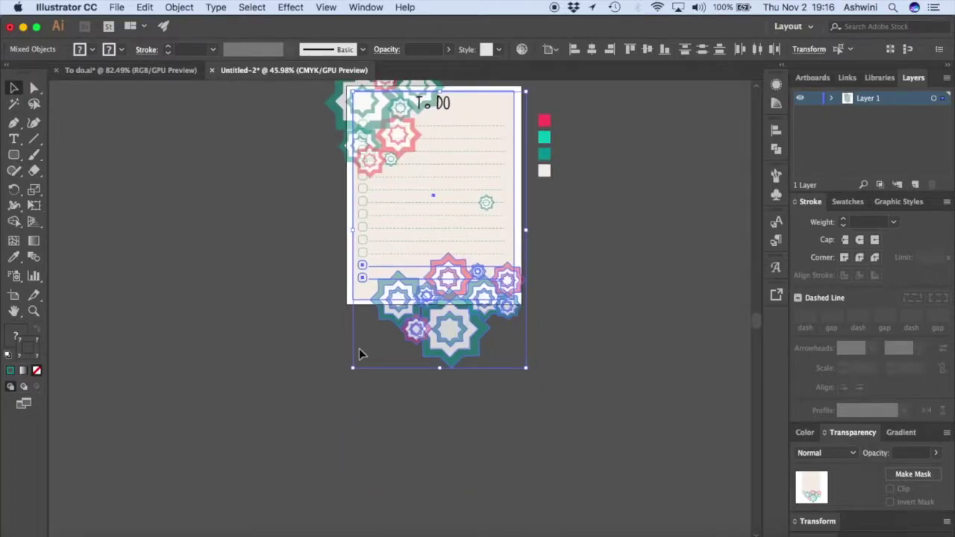
scroll(363, 351, up, 5)
scroll(362, 351, up, 3)
click(190, 373)
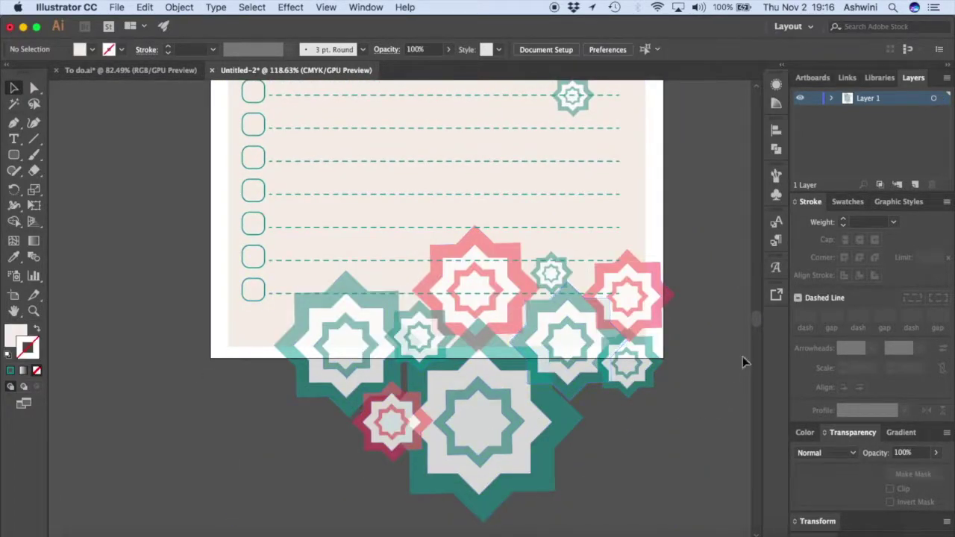
click(411, 437)
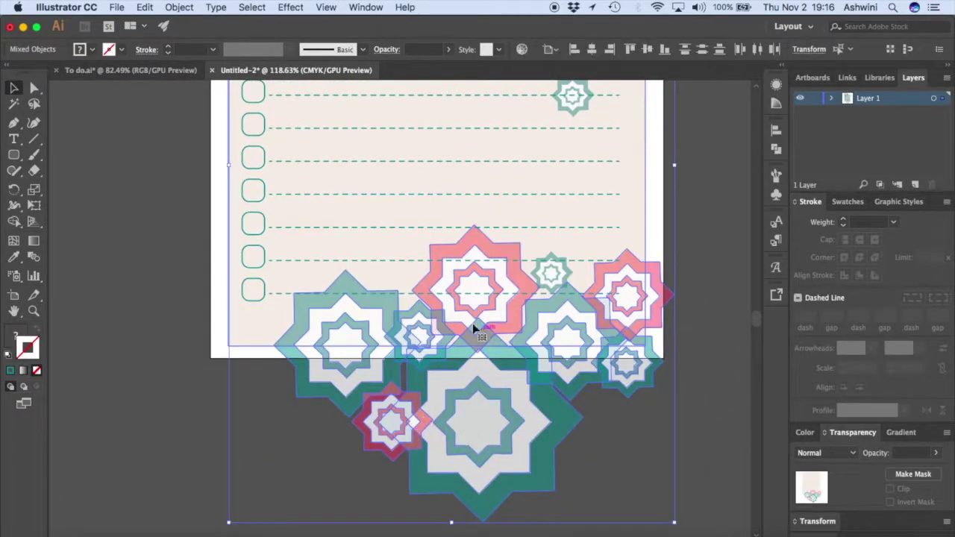
shift+click(269, 320)
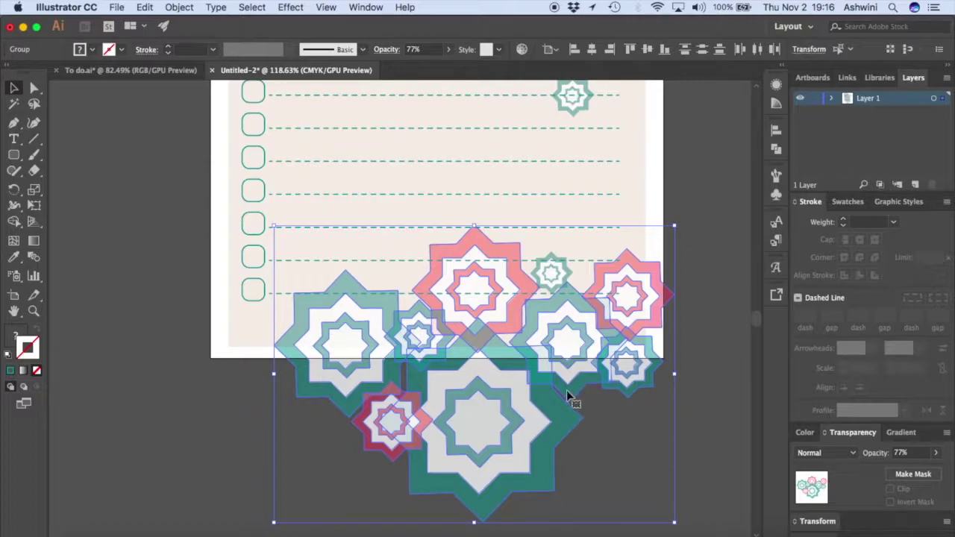
key(super+shift+b)
key(super+z)
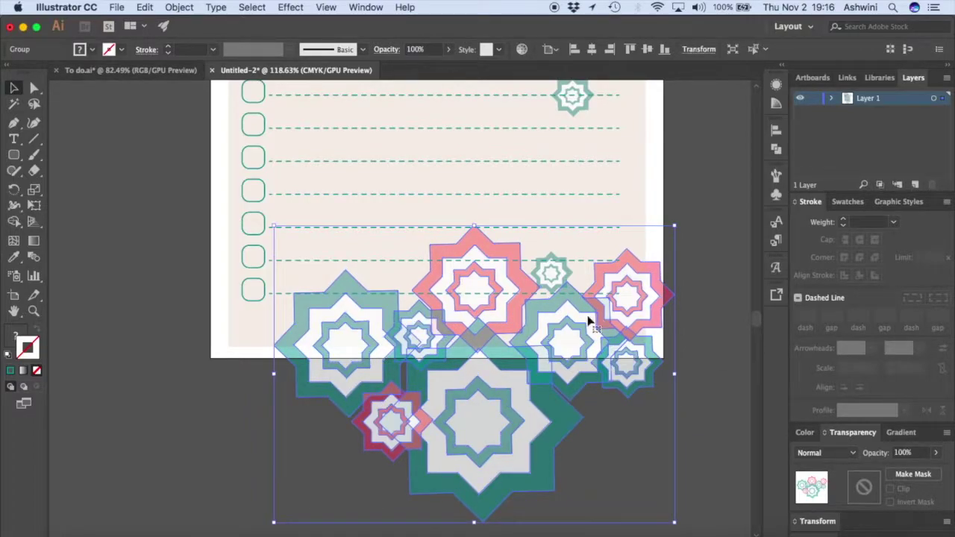
- Add the top cluster to the selection and set the opacity of both star clusters to 77%
scroll(586, 320, down, 5)
shift+click(458, 179)
click(936, 452)
drag(936, 472, 922, 473)
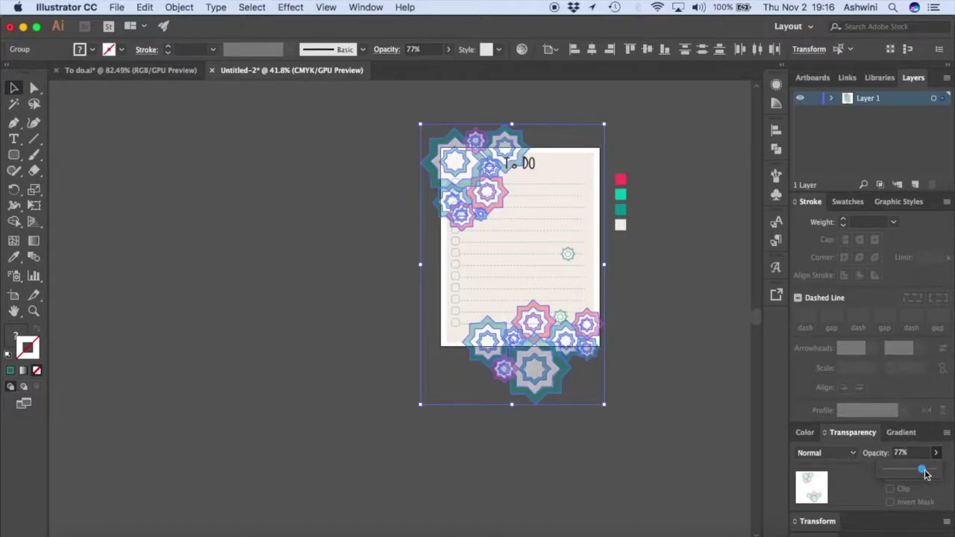
click(713, 420)
scroll(713, 414, right, 5)
scroll(713, 415, up, 2)
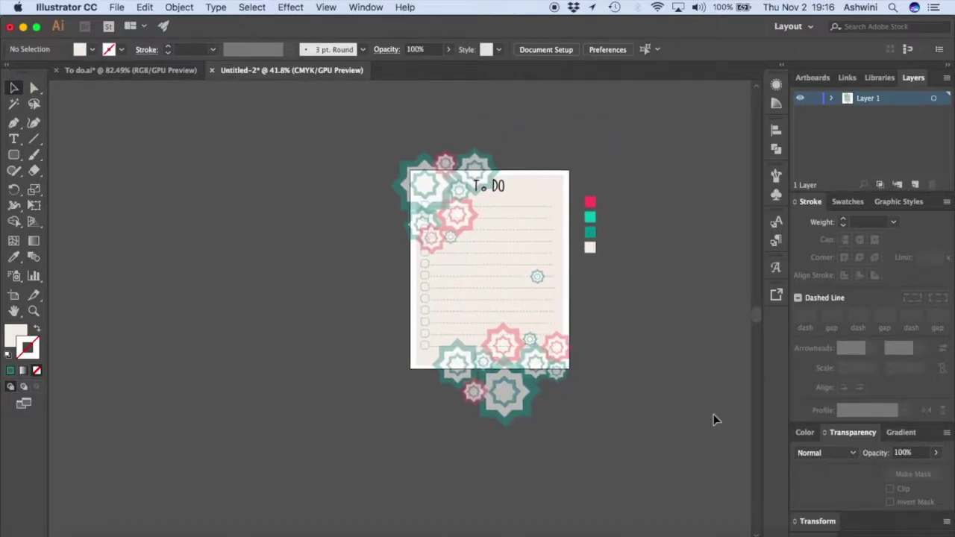
scroll(709, 377, up, 4)
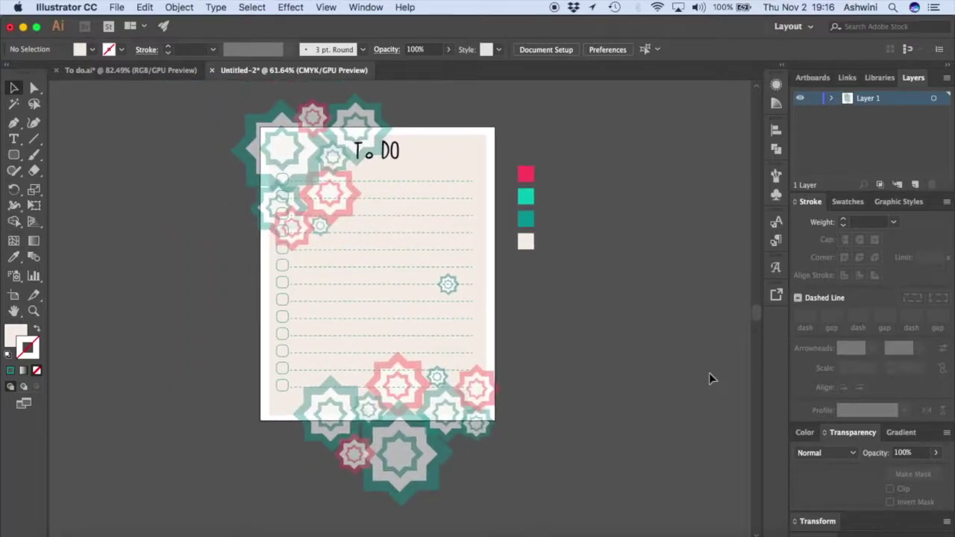
click(438, 186)
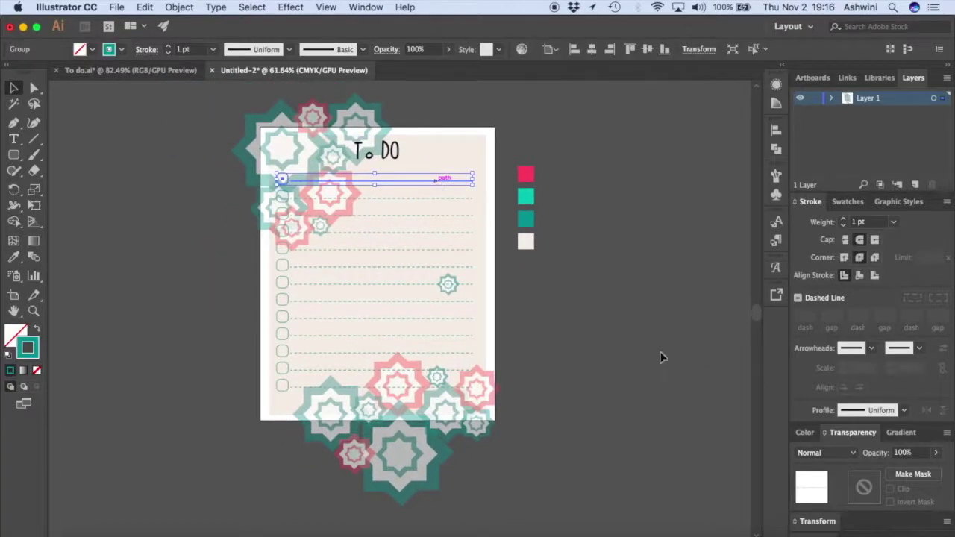
click(684, 392)
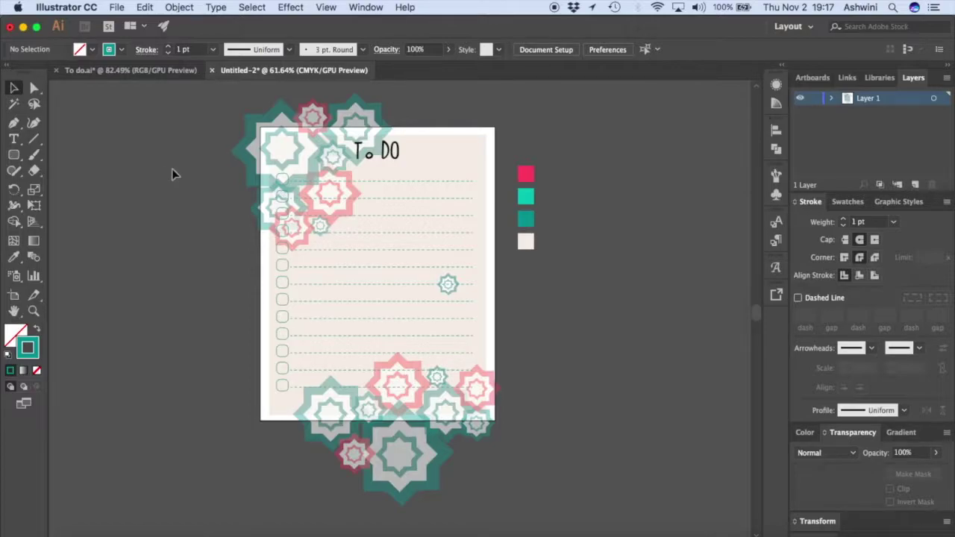
- Resize the artboard on all four sides to the cream background's edges, about 7.36 in wide and 9.54 in high
click(15, 297)
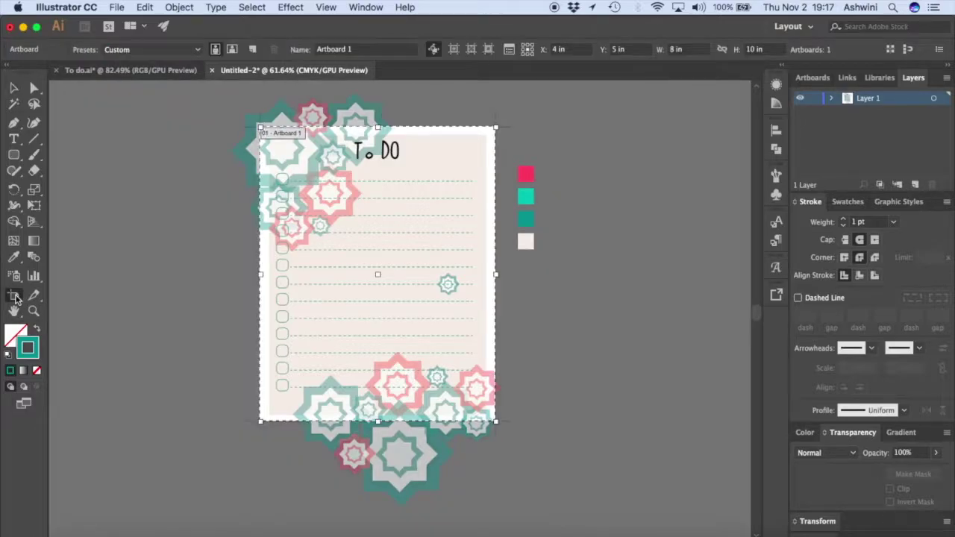
drag(262, 274, 270, 273)
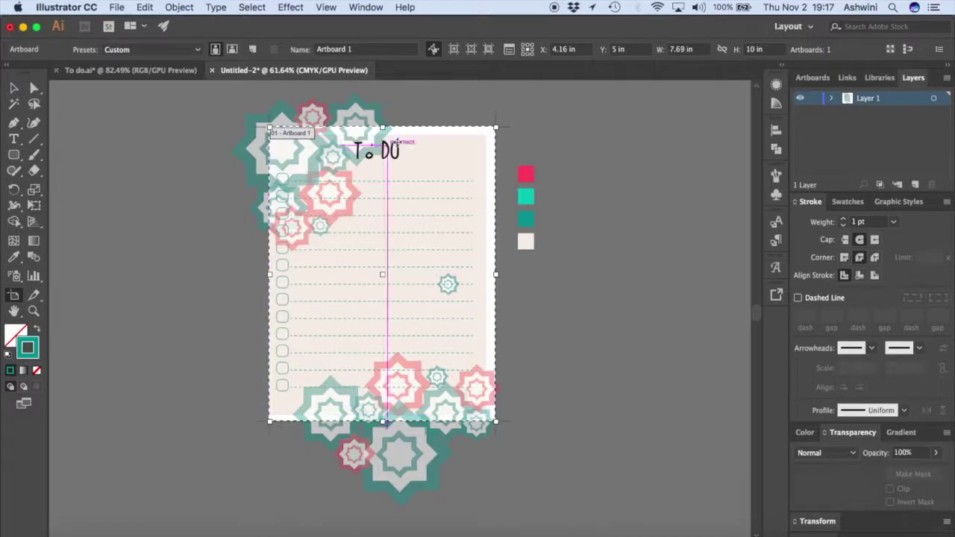
drag(382, 127, 385, 135)
drag(497, 278, 486, 276)
drag(378, 422, 607, 413)
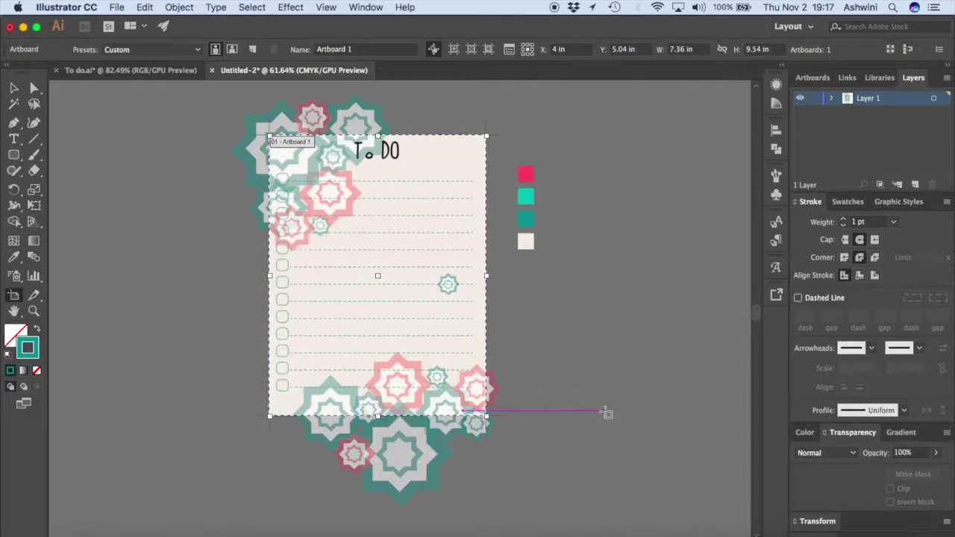
click(14, 88)
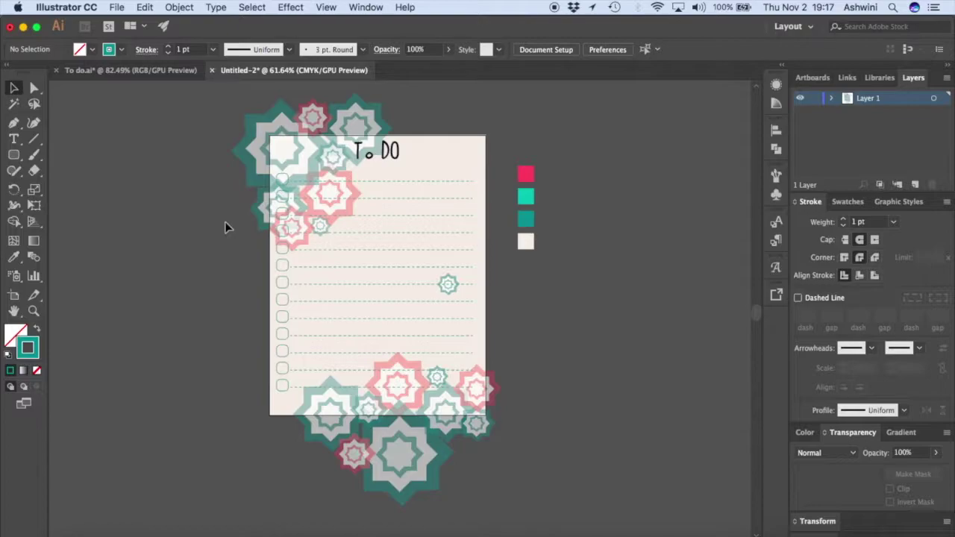
- Examine the lower and upper page edges to check how the cream background fits the artboard
alt+scroll(227, 227, up, 5)
scroll(223, 210, down, 5)
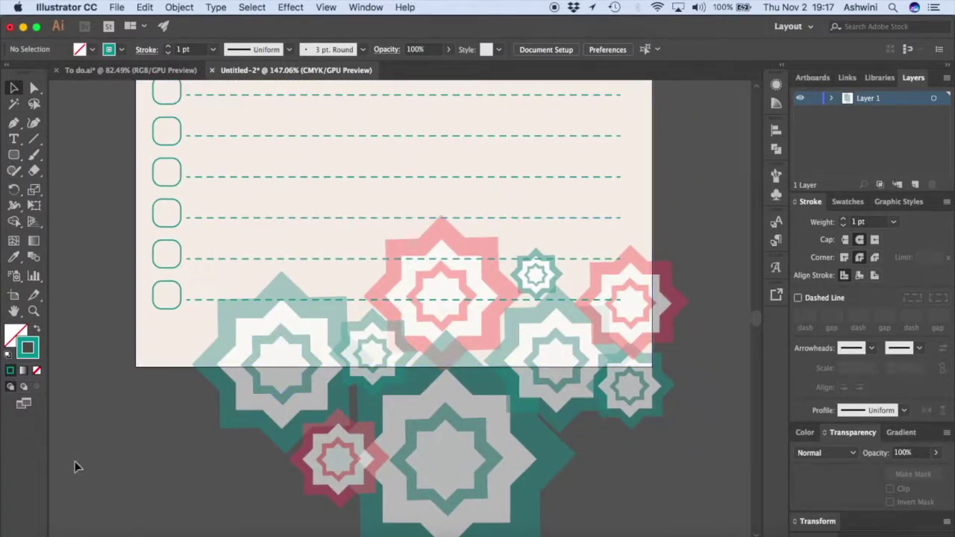
click(163, 350)
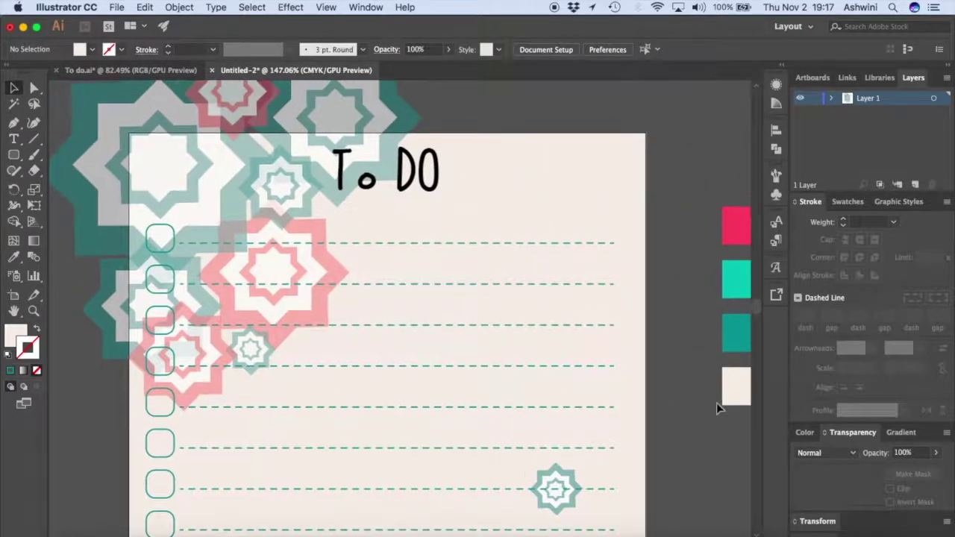
key(super+minus)
scroll(716, 408, down, 2)
scroll(716, 408, up, 3)
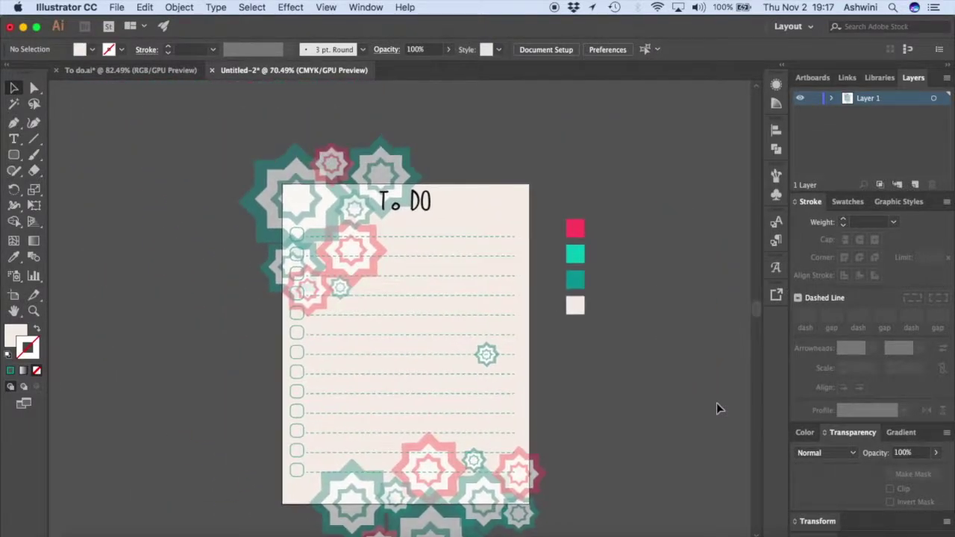
scroll(716, 408, down, 2)
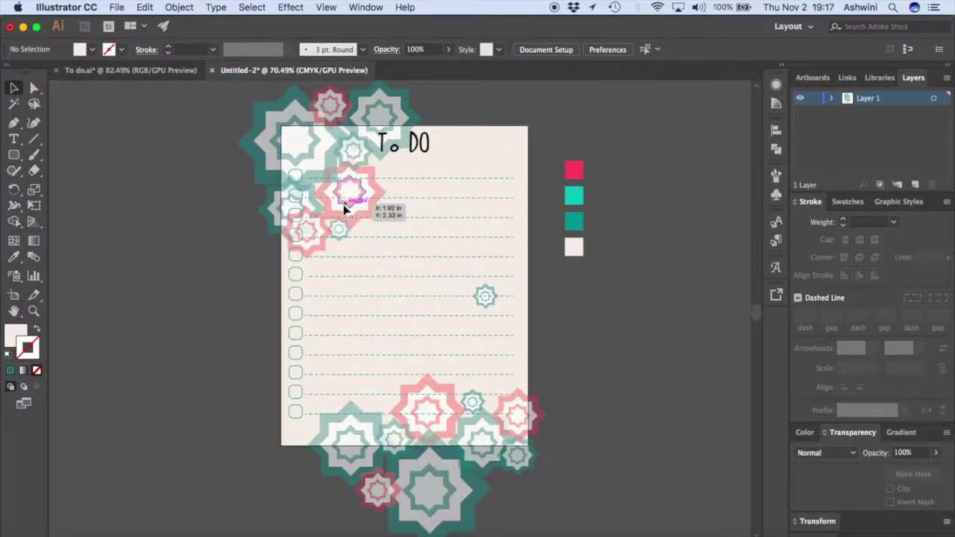
- Select all thirteen checkbox rows with their dashed lines, leaving out the cream background, and group them
click(444, 179)
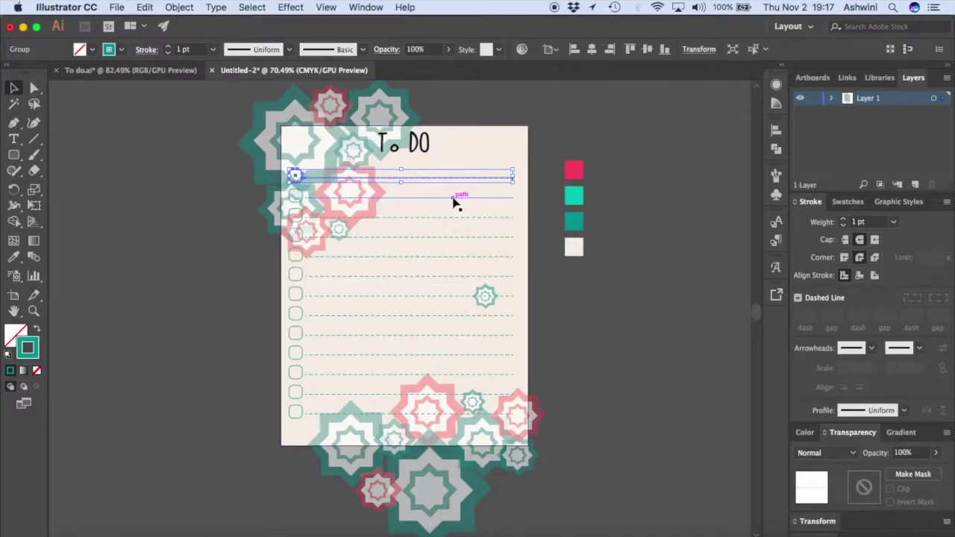
shift+click(453, 197)
shift+click(454, 217)
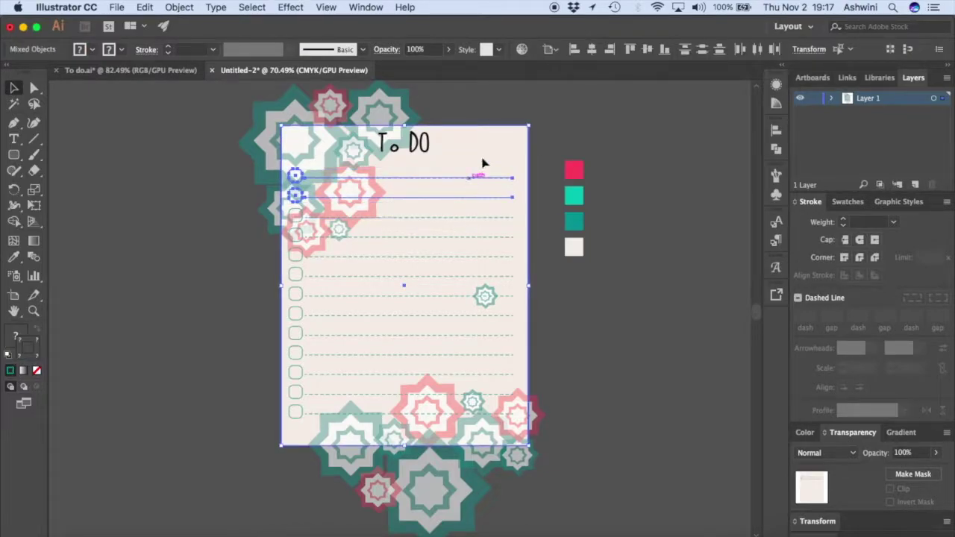
shift+click(489, 152)
shift+click(480, 216)
shift+click(477, 237)
shift+click(481, 256)
shift+click(481, 276)
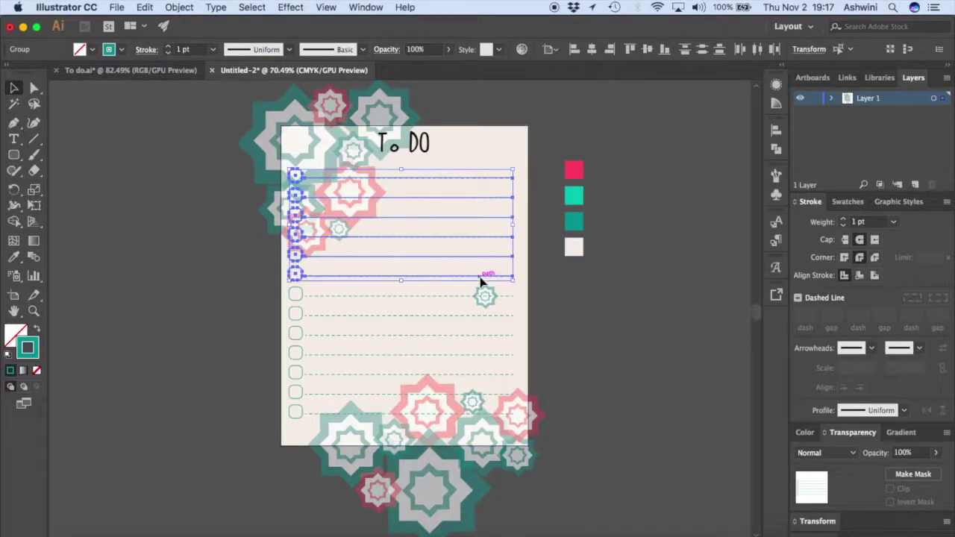
shift+click(465, 297)
shift+click(467, 319)
drag(467, 320, 494, 420)
key(super+g)
- Make the grouped checkbox rows narrower and slightly shorter, and centre them horizontally on the page
drag(515, 294, 481, 294)
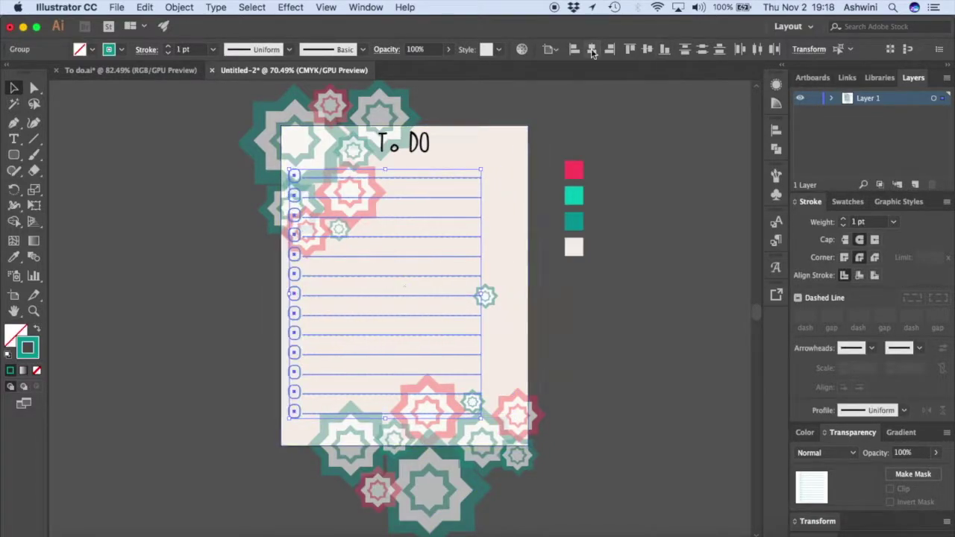
click(589, 50)
click(667, 331)
drag(548, 169, 288, 136)
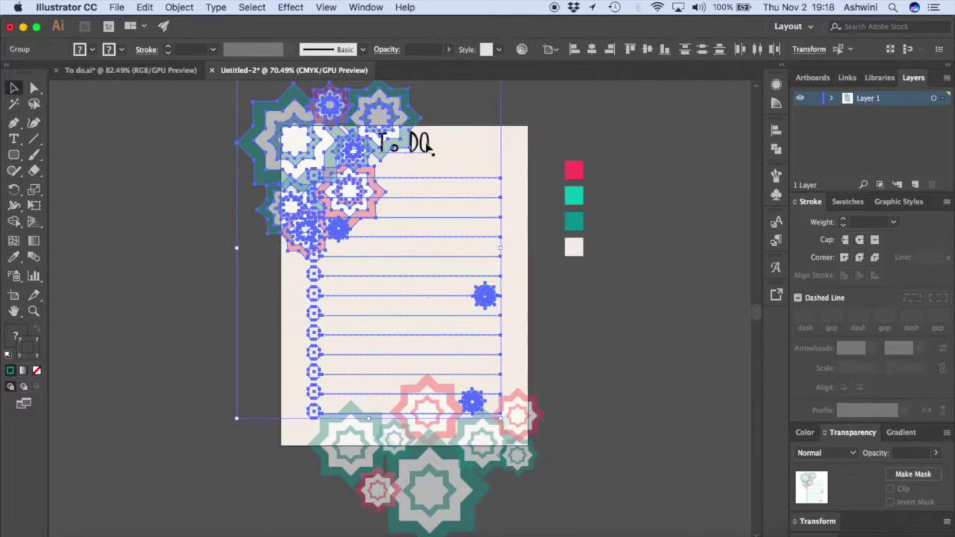
click(490, 362)
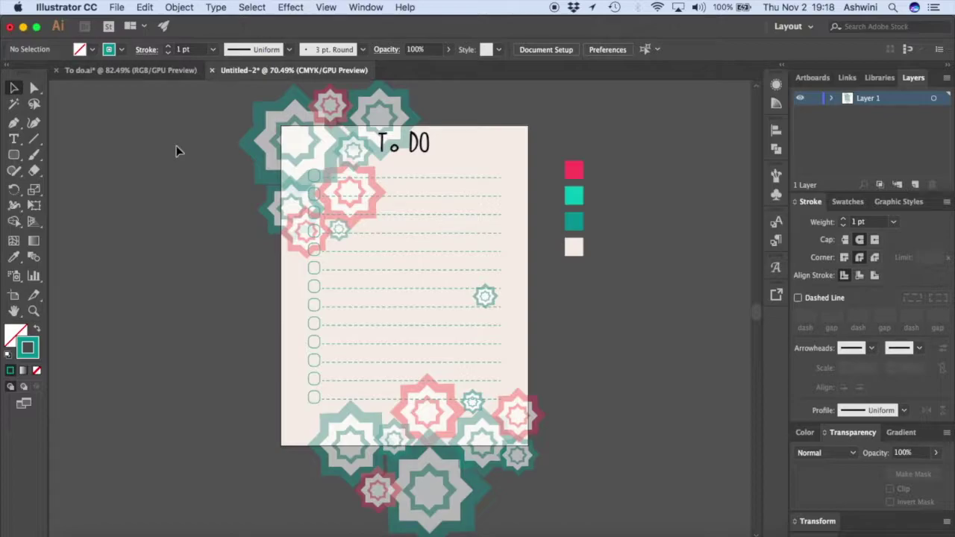
- Export the design as a PNG file named To do_2, using all artboards
click(117, 7)
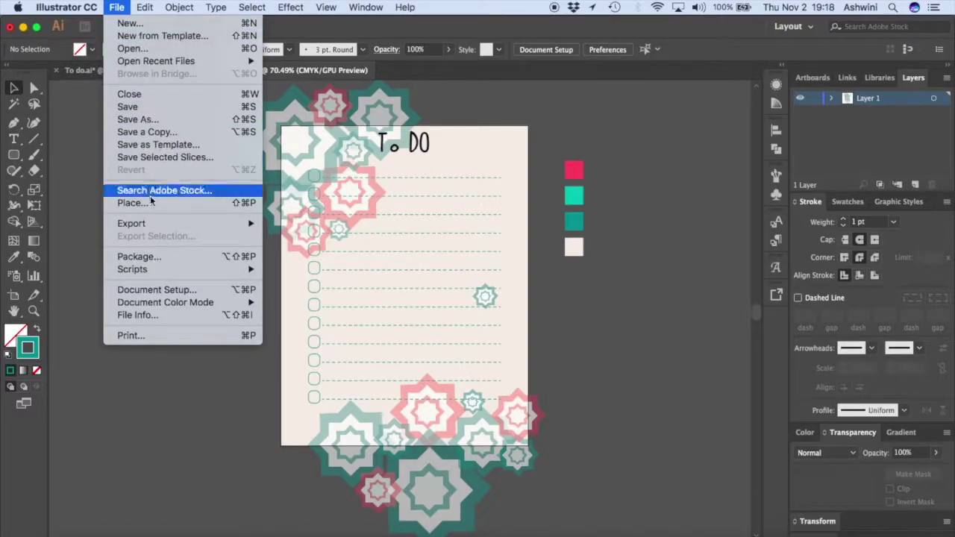
mouse_move(122, 223)
click(285, 238)
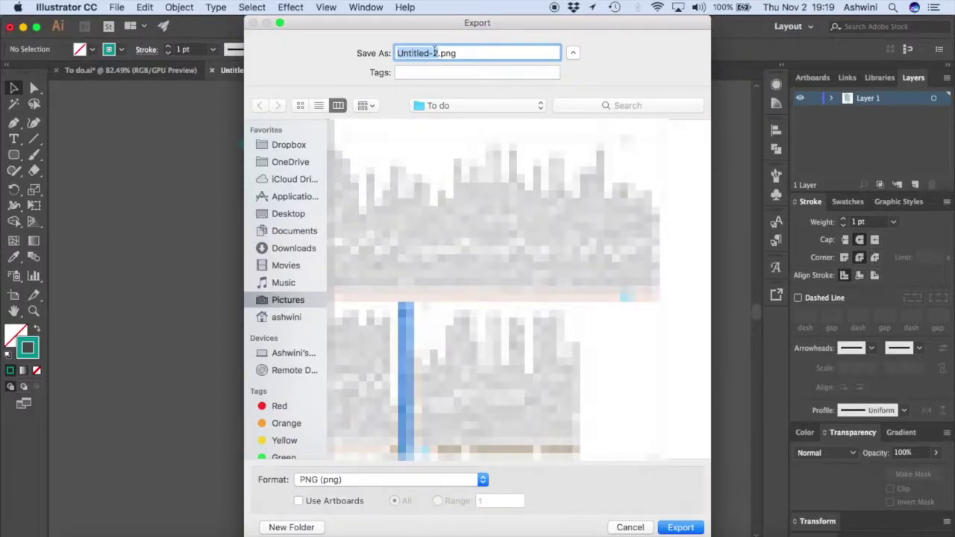
text(To)
key(BackSpace)
key(BackSpace)
text(To do_2)
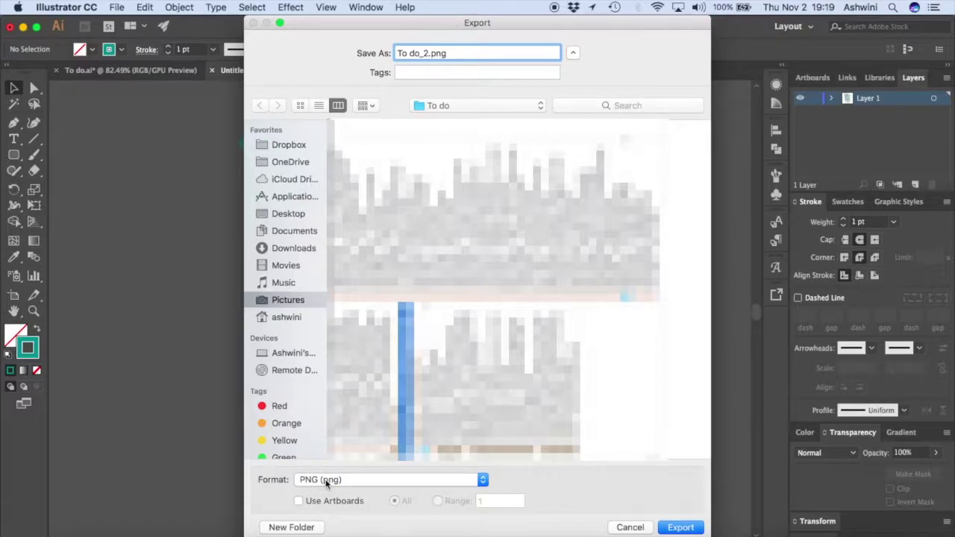
click(298, 501)
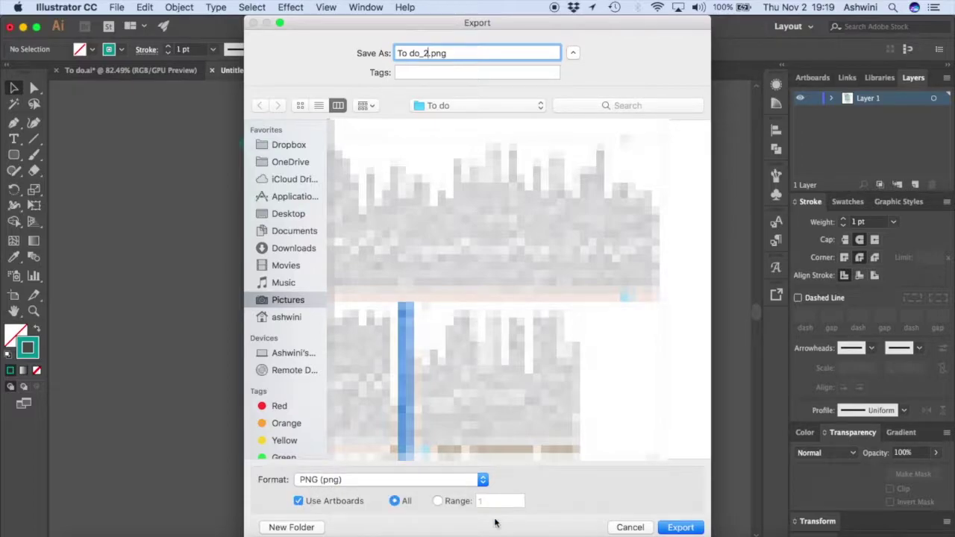
click(678, 528)
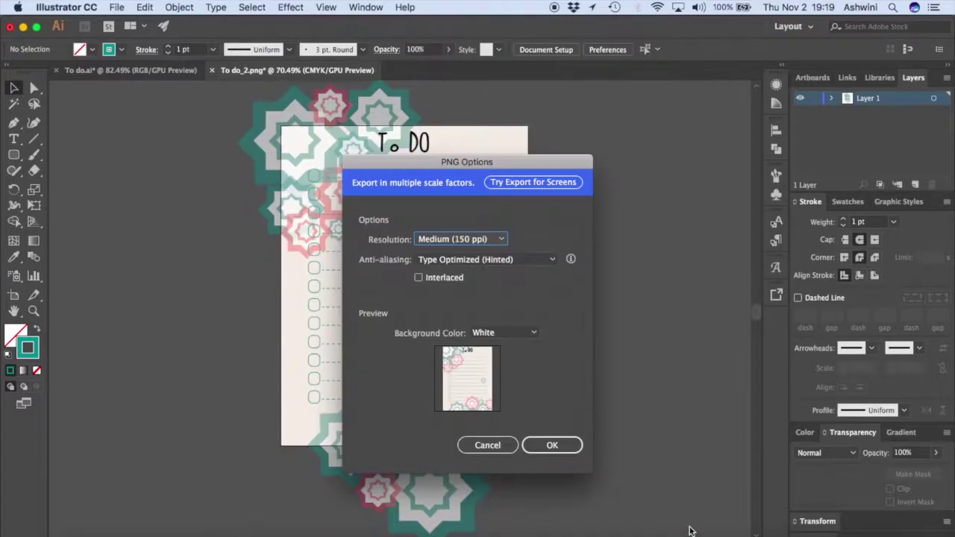
- Set the PNG resolution to High (300 ppi) and complete the export
click(467, 239)
click(470, 281)
click(564, 448)
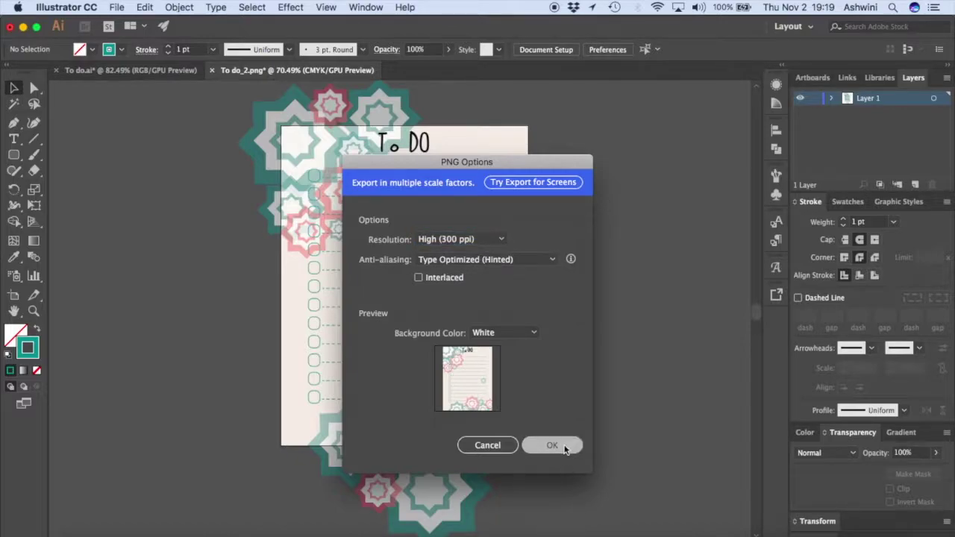